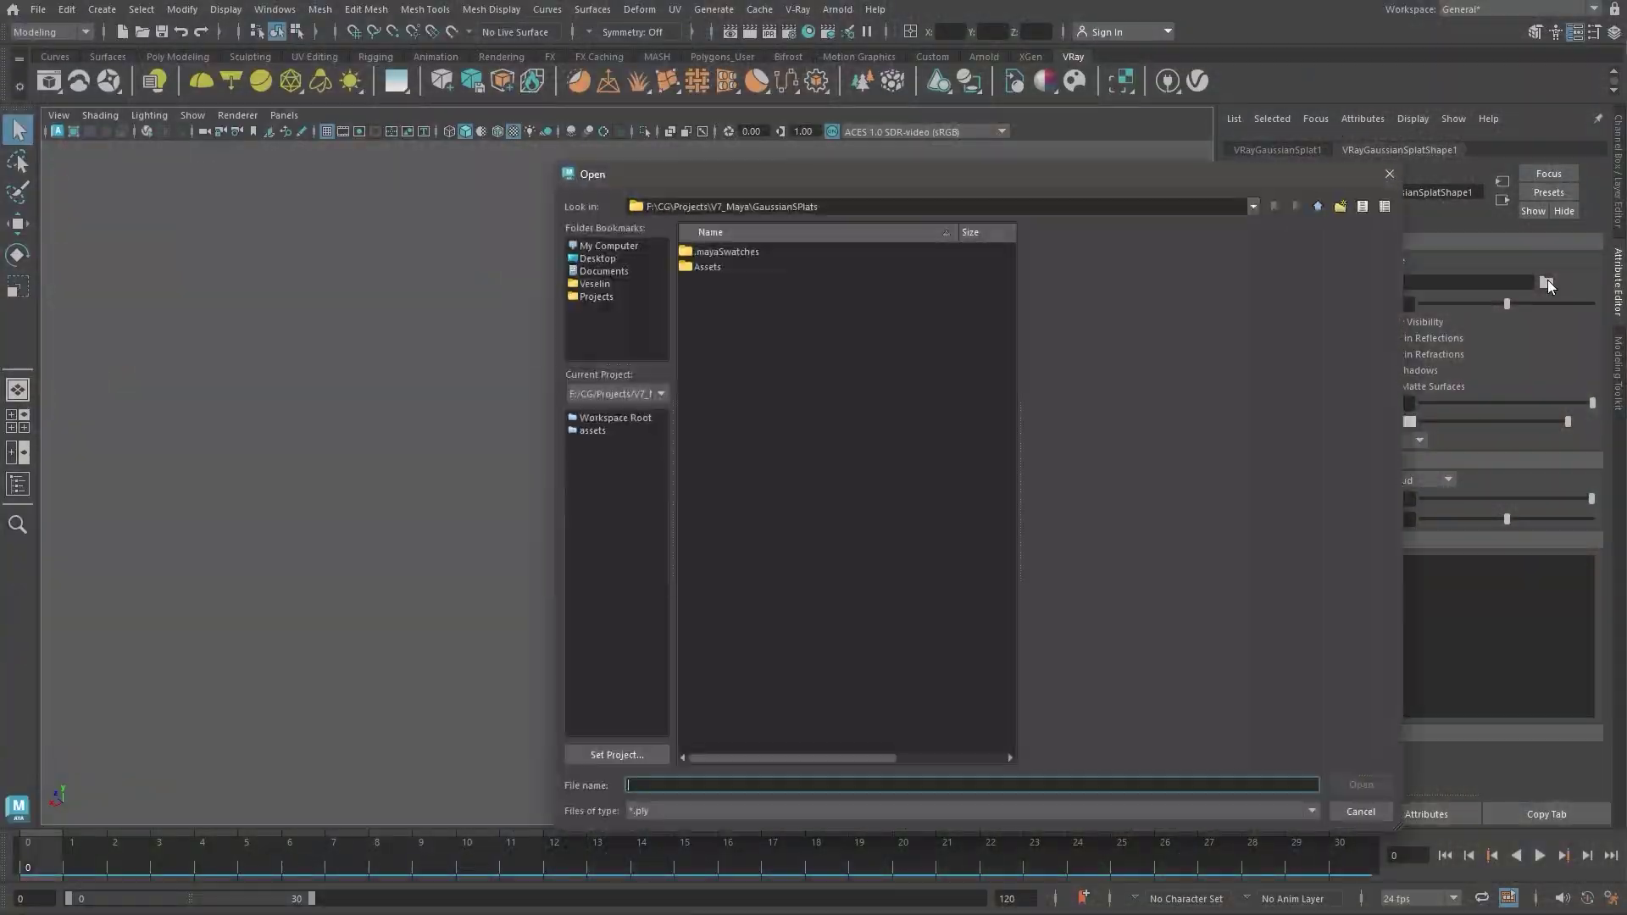
- Load the Assets\City_HQ.ply file into the V-Ray Gaussian splat object
double_click(719, 251)
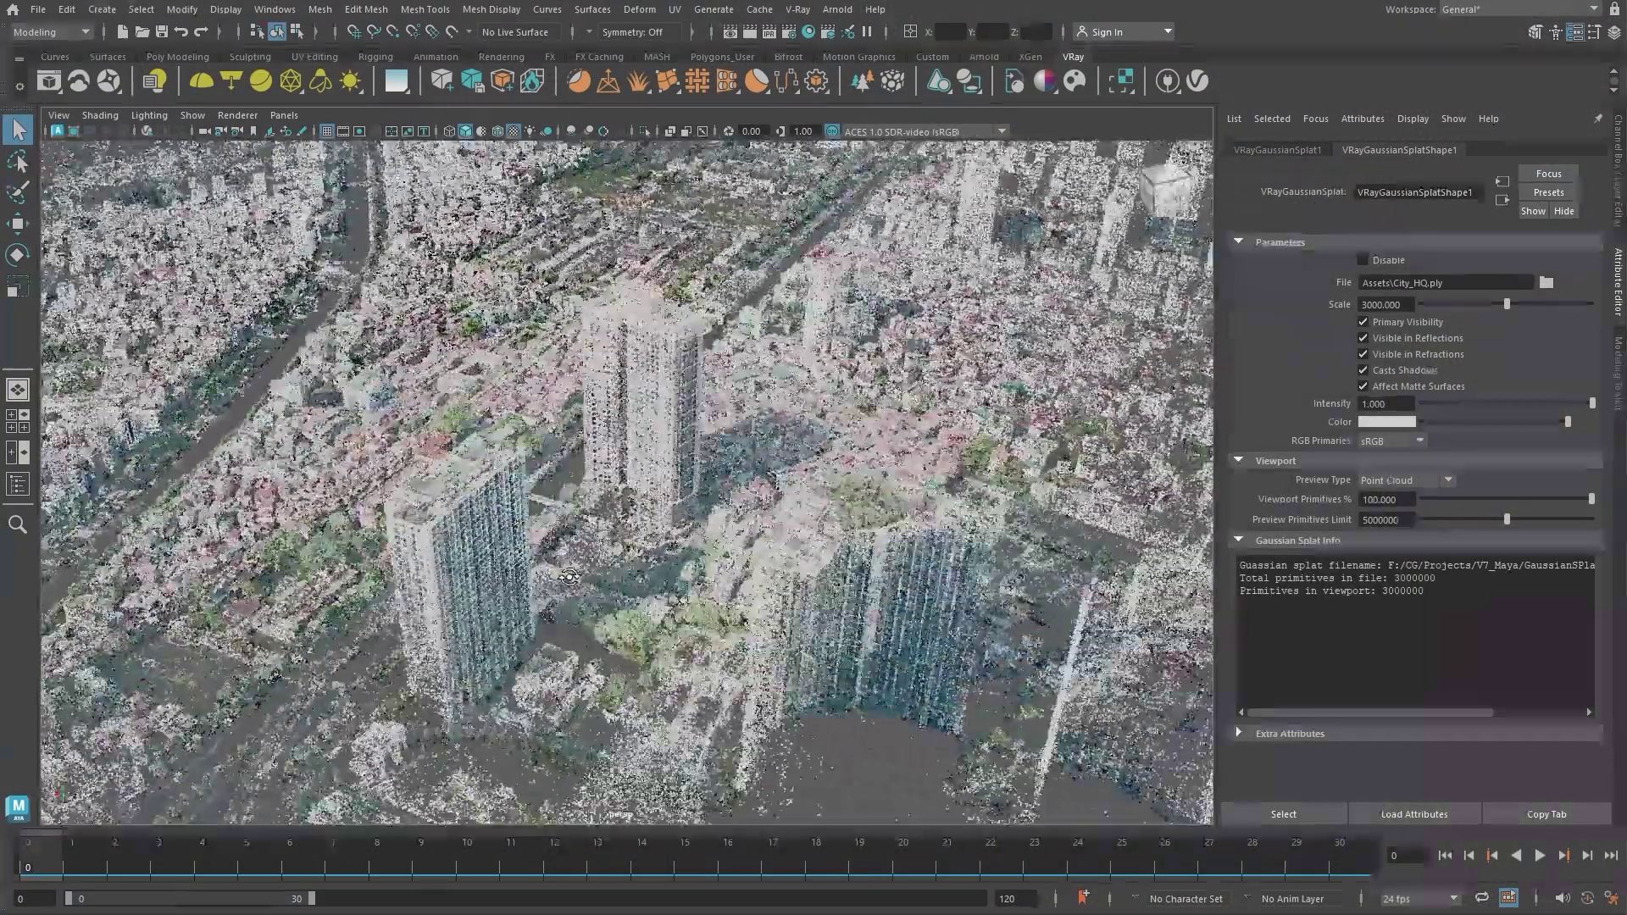
alt+drag(570, 577, 717, 599)
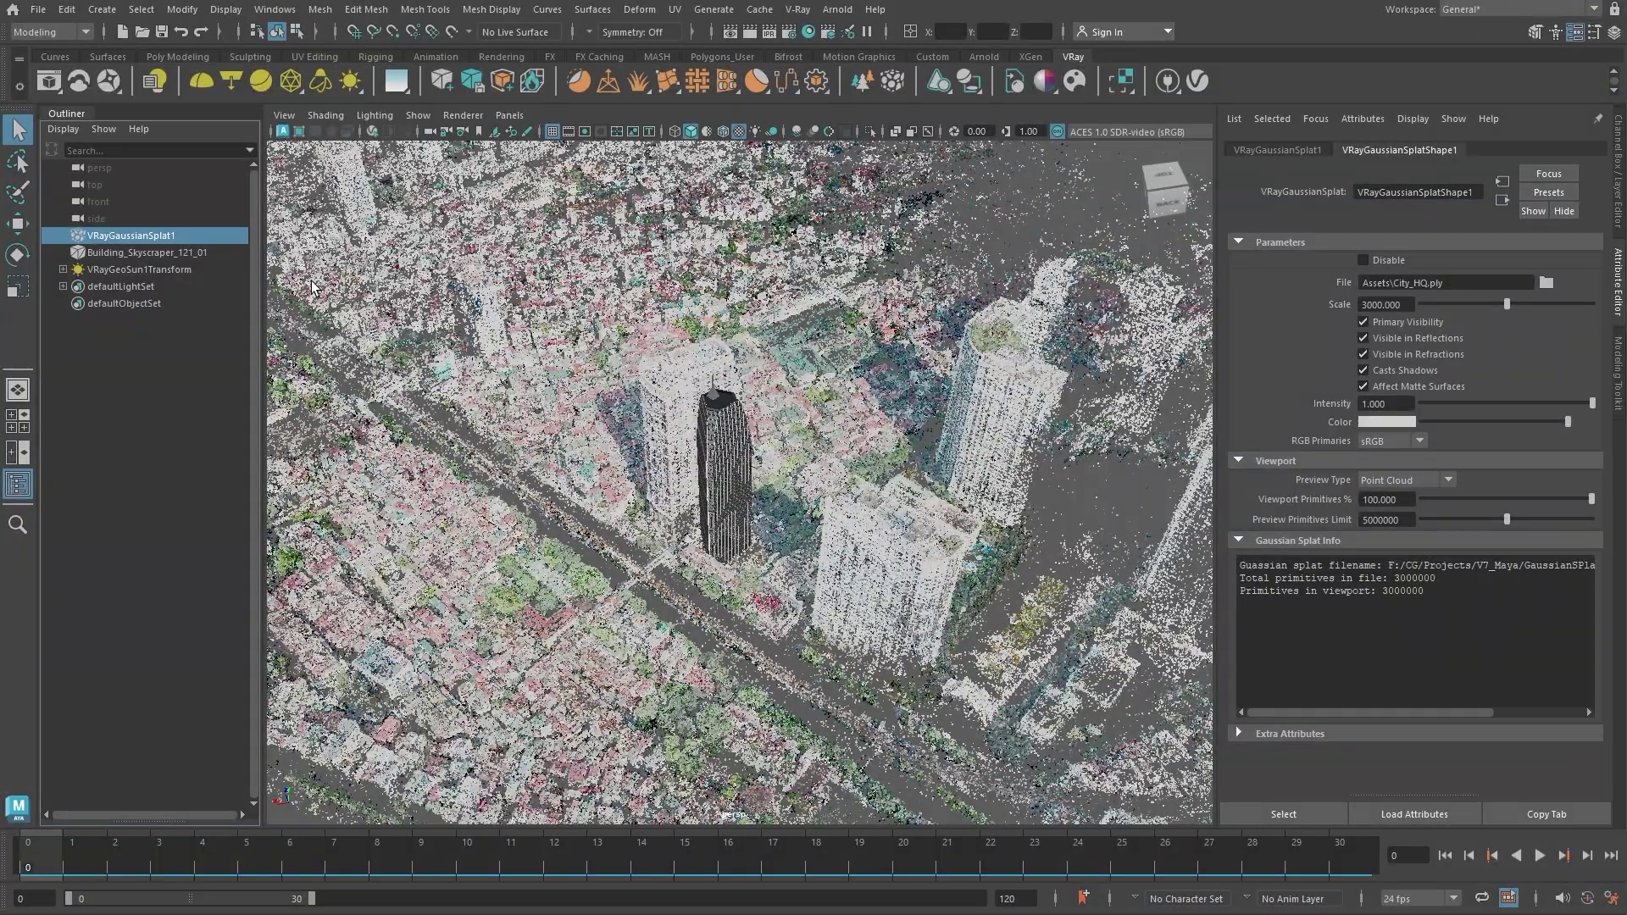
- Rotate the Building_Skyscraper_121_01 proxy and shift it onto the empty plot between the city towers
click(144, 253)
alt+drag(672, 495, 669, 632)
key(e)
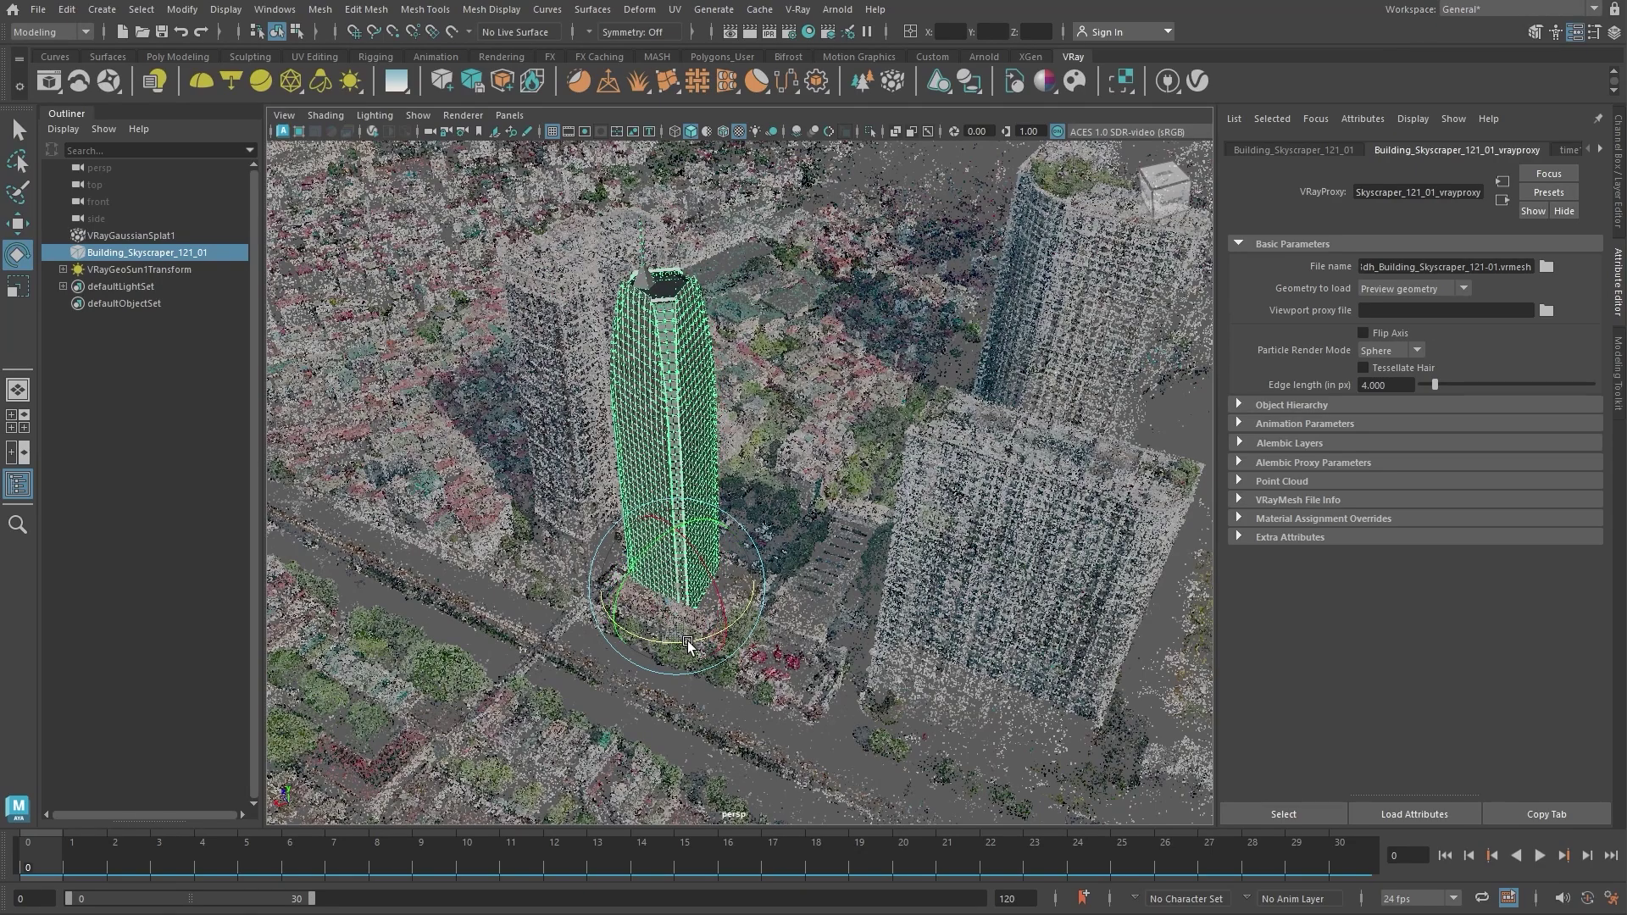
key(w)
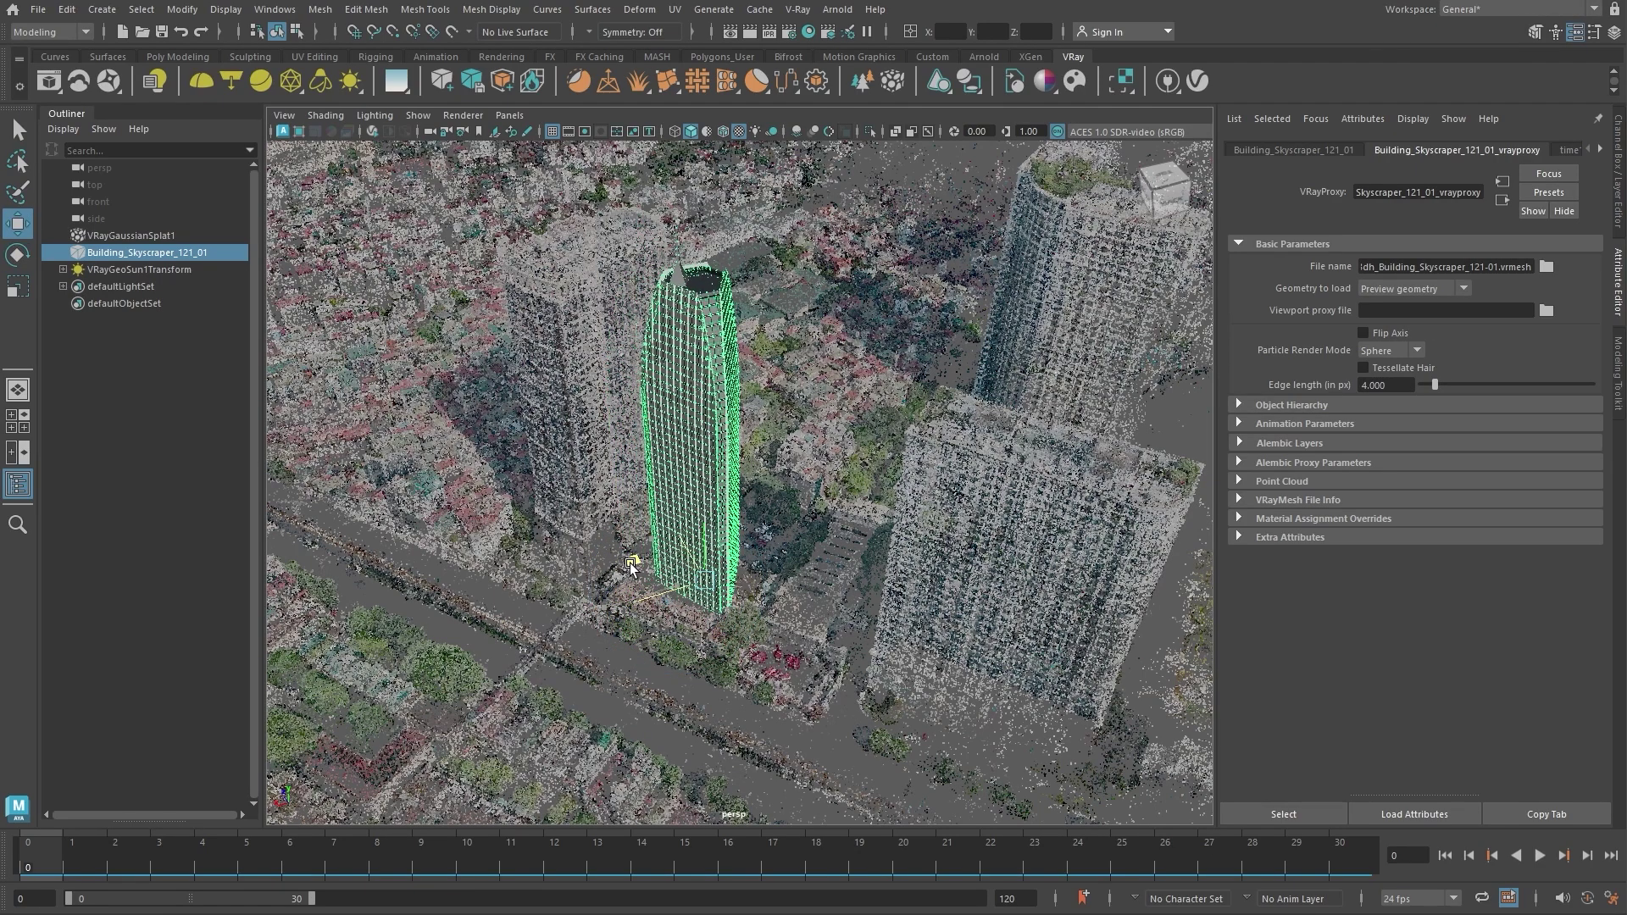
drag(632, 566, 645, 556)
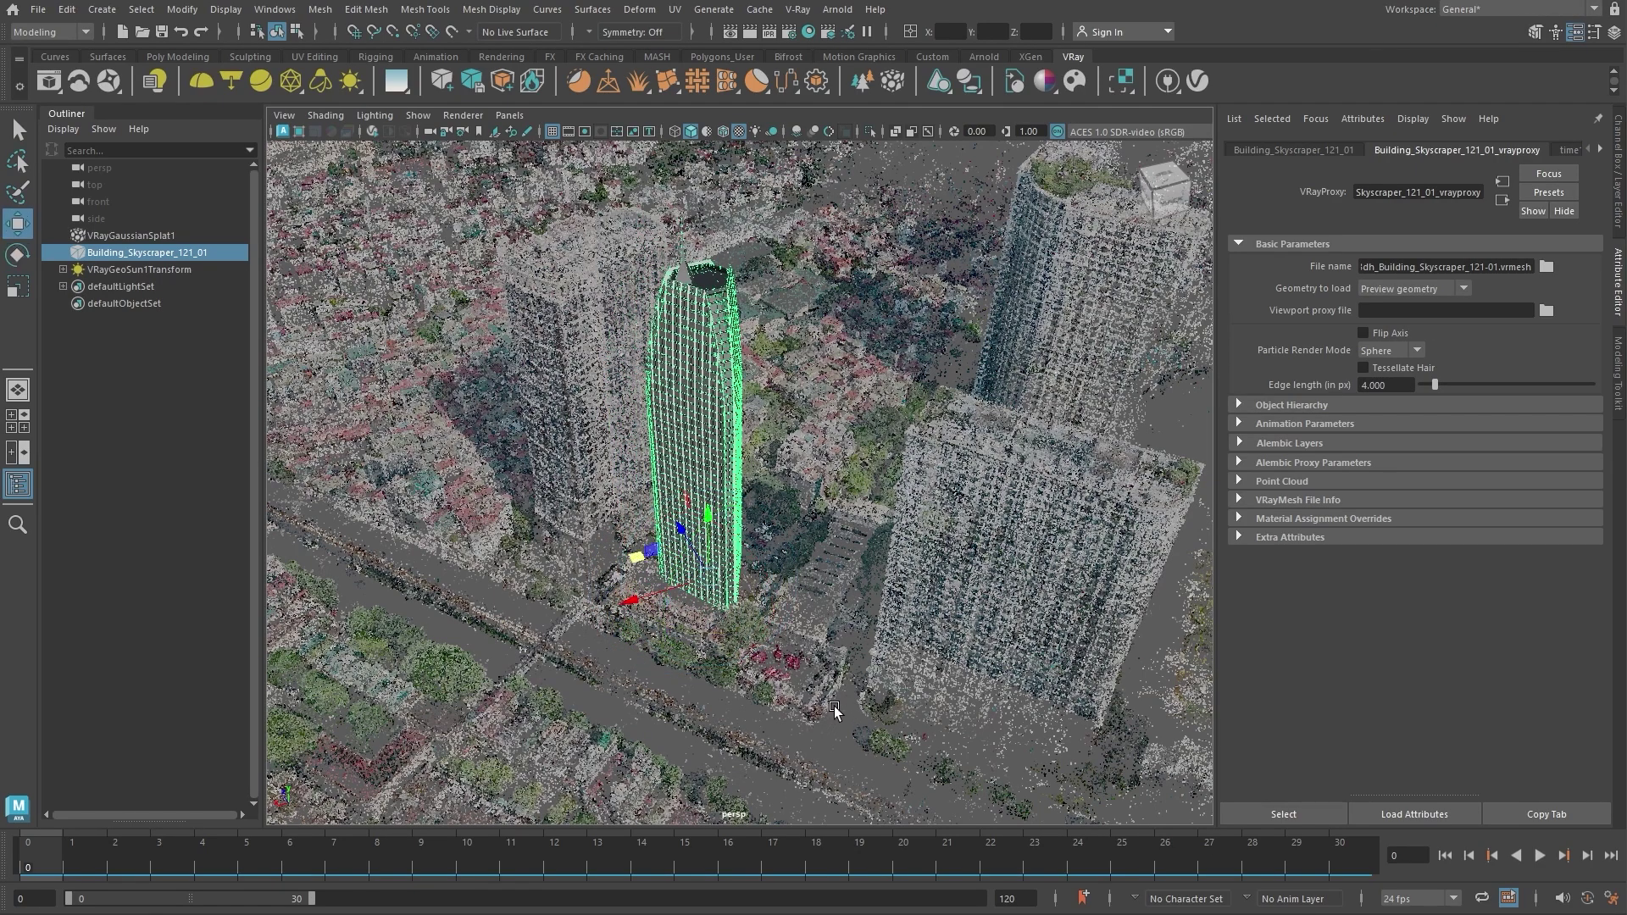
key(q)
- Start interactive V-Ray rendering of the city splat and skyscraper in the perspective viewport
click(374, 132)
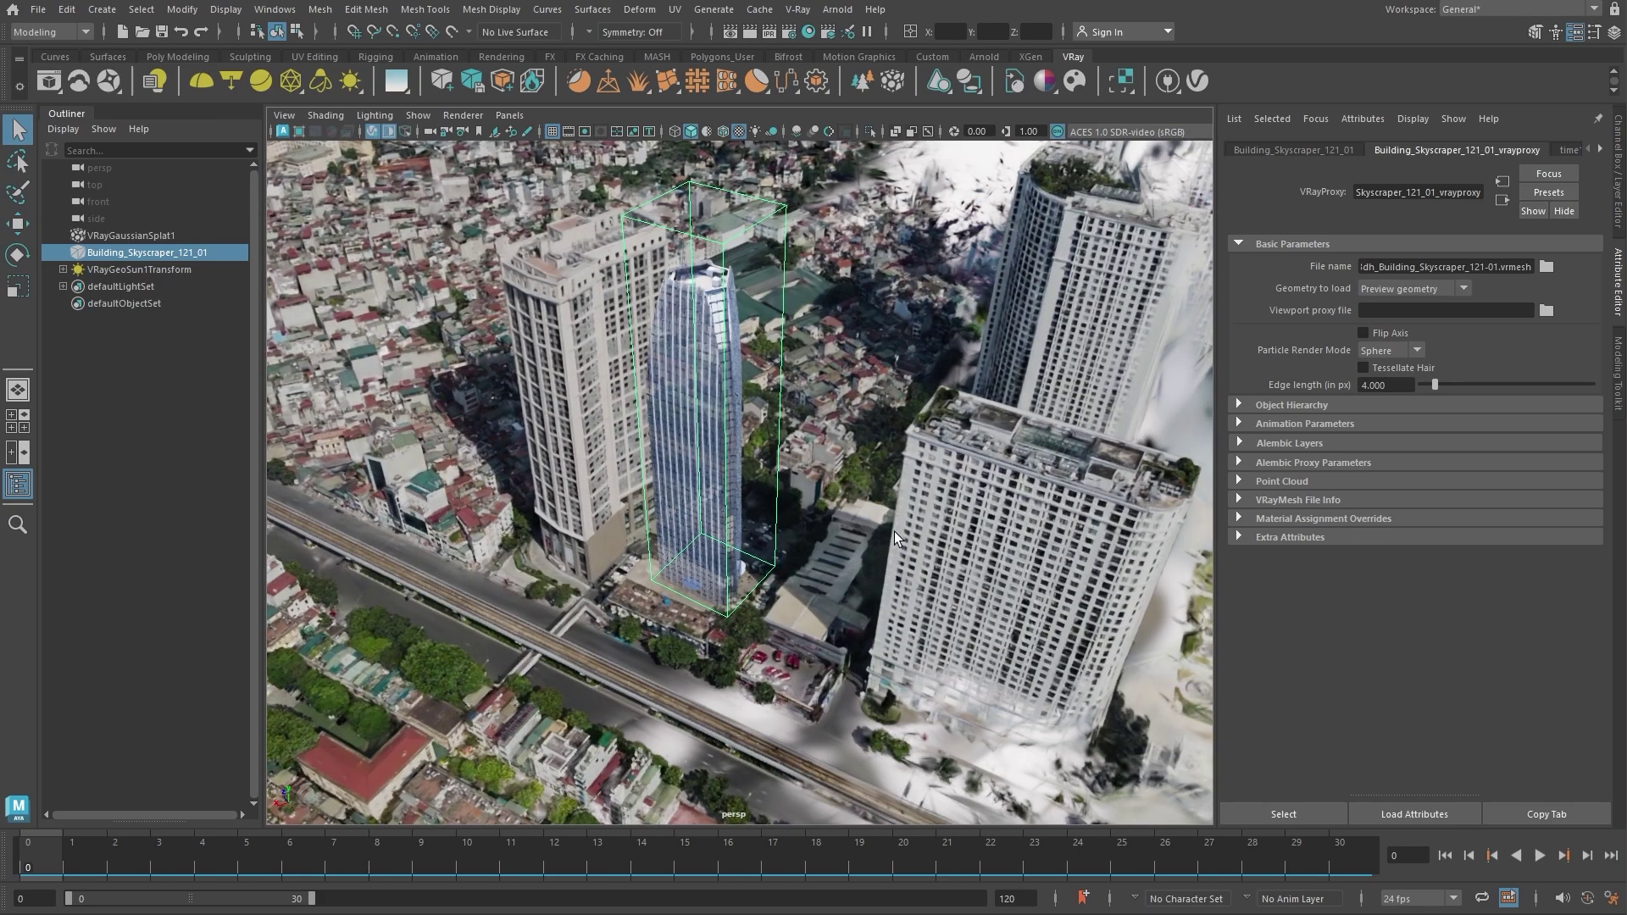
alt+drag(893, 532, 873, 566)
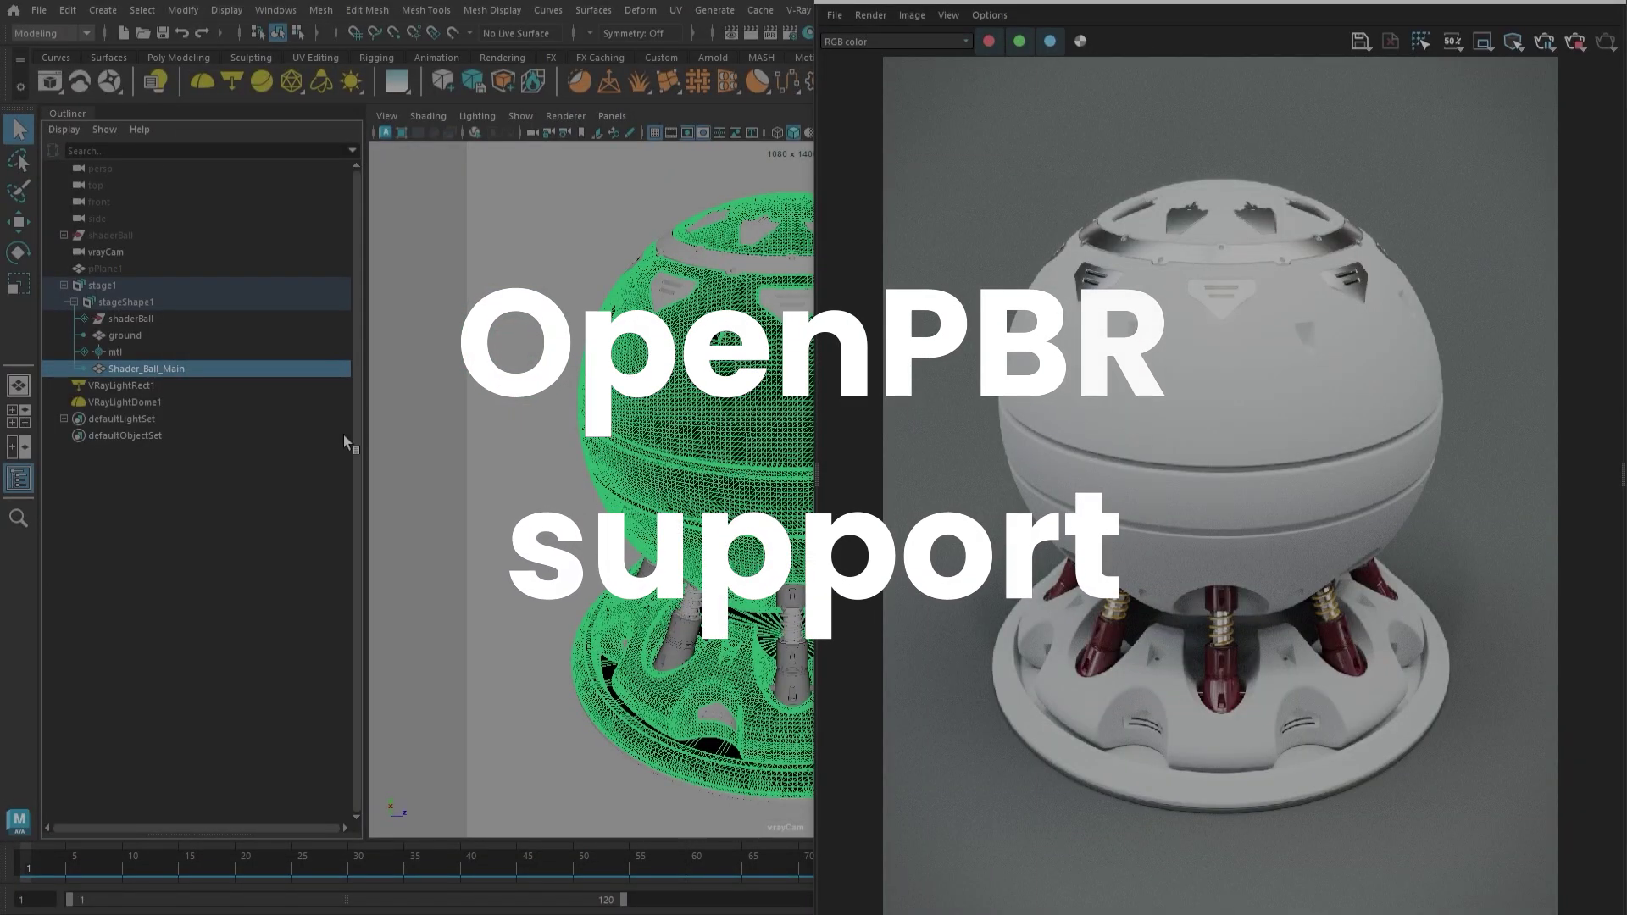
- Assign a new MaterialX OpenPBR Surface material to the Shader_Ball_Main prim
right_click(191, 371)
mouse_move(233, 560)
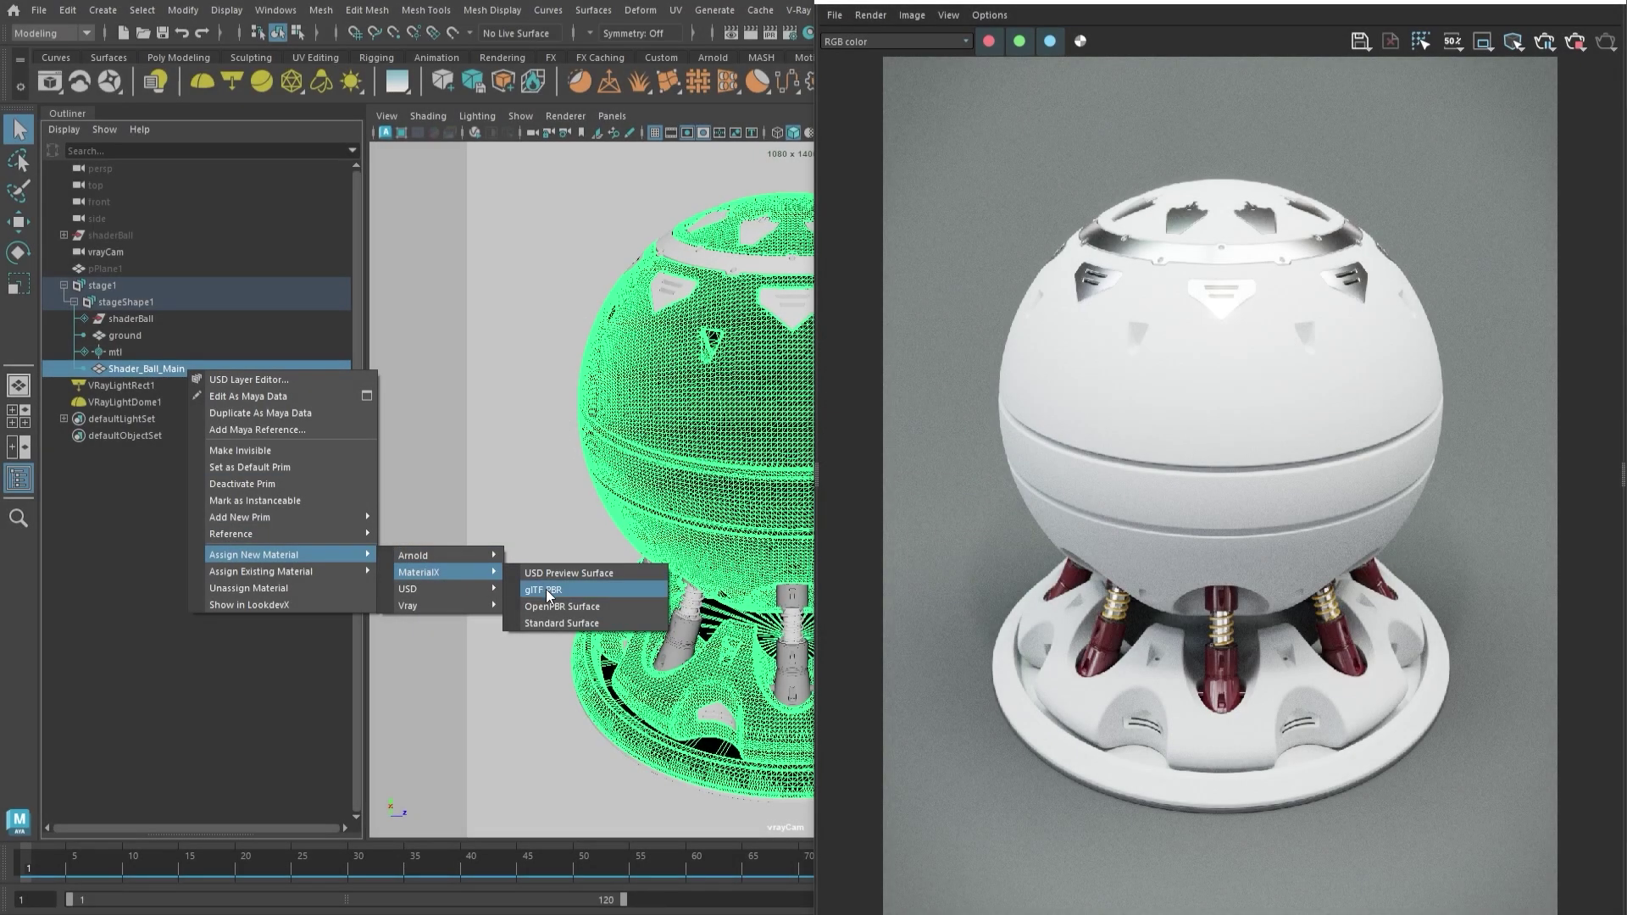
click(546, 605)
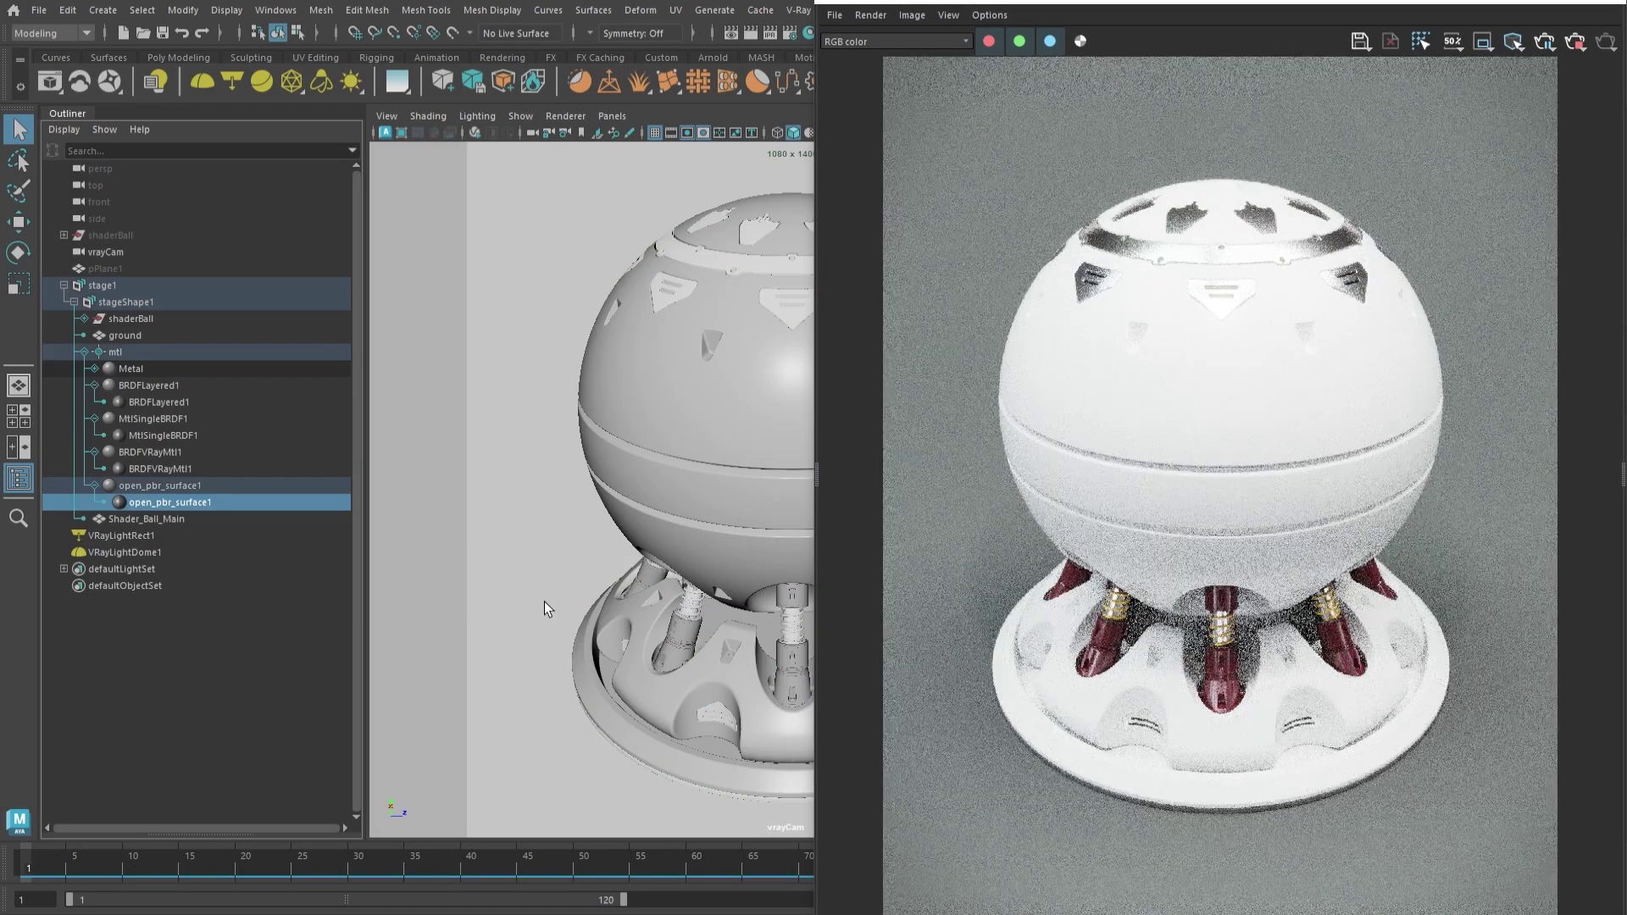
- Open the OpenPBR surface in LookdevX, give it a dark red base color, and raise its coat weight
right_click(254, 503)
click(261, 512)
click(661, 264)
click(591, 428)
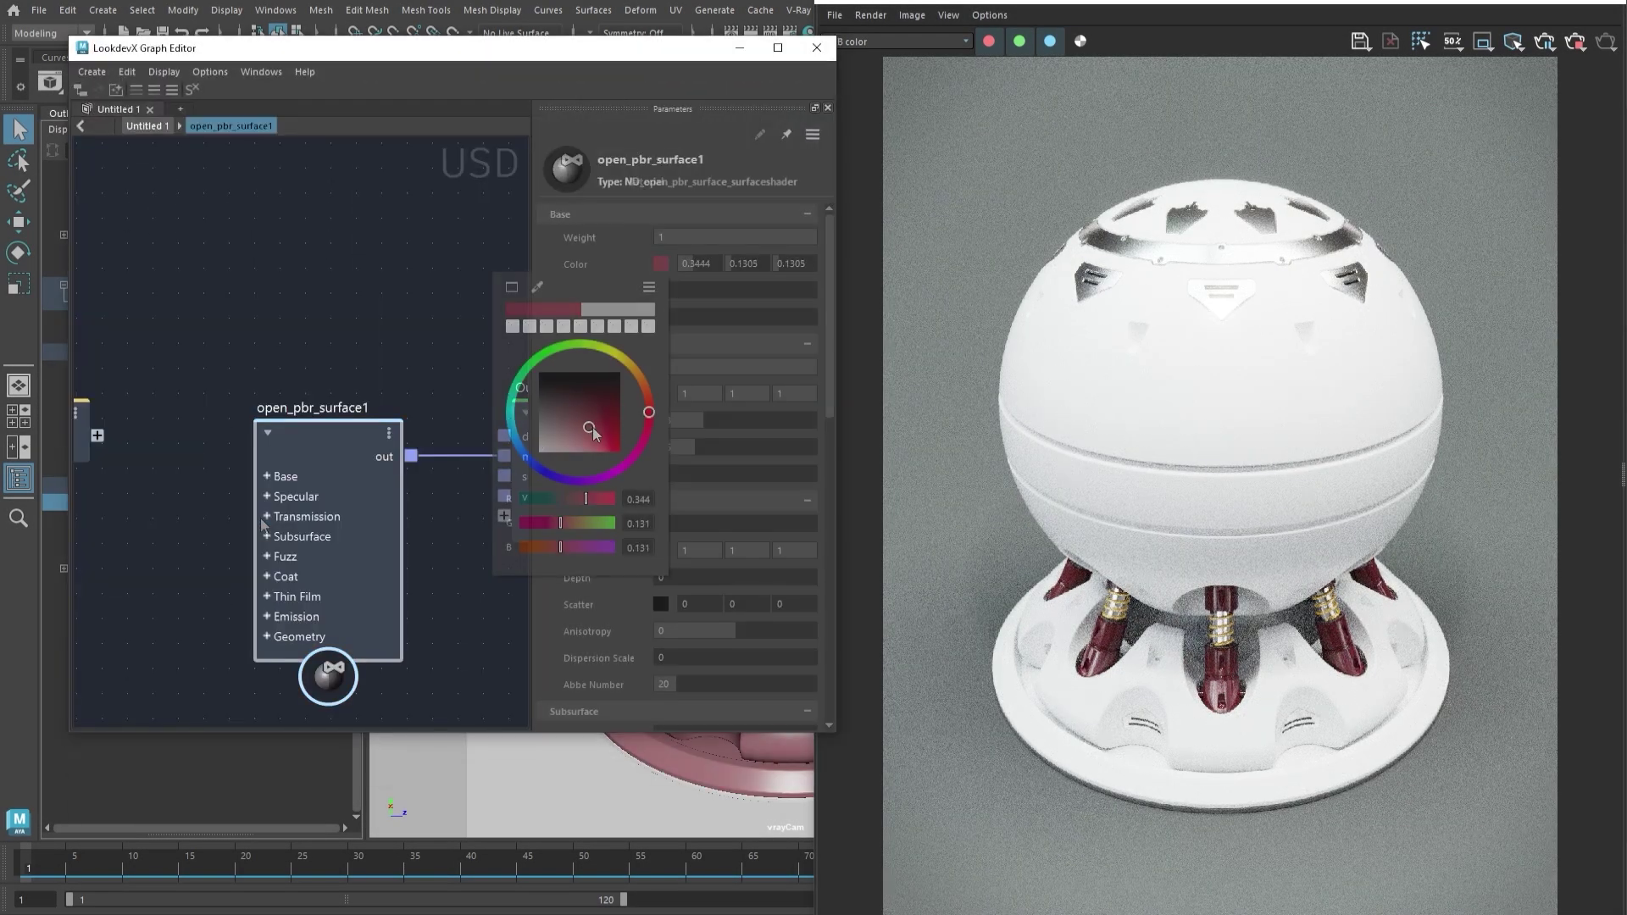
drag(592, 431, 612, 434)
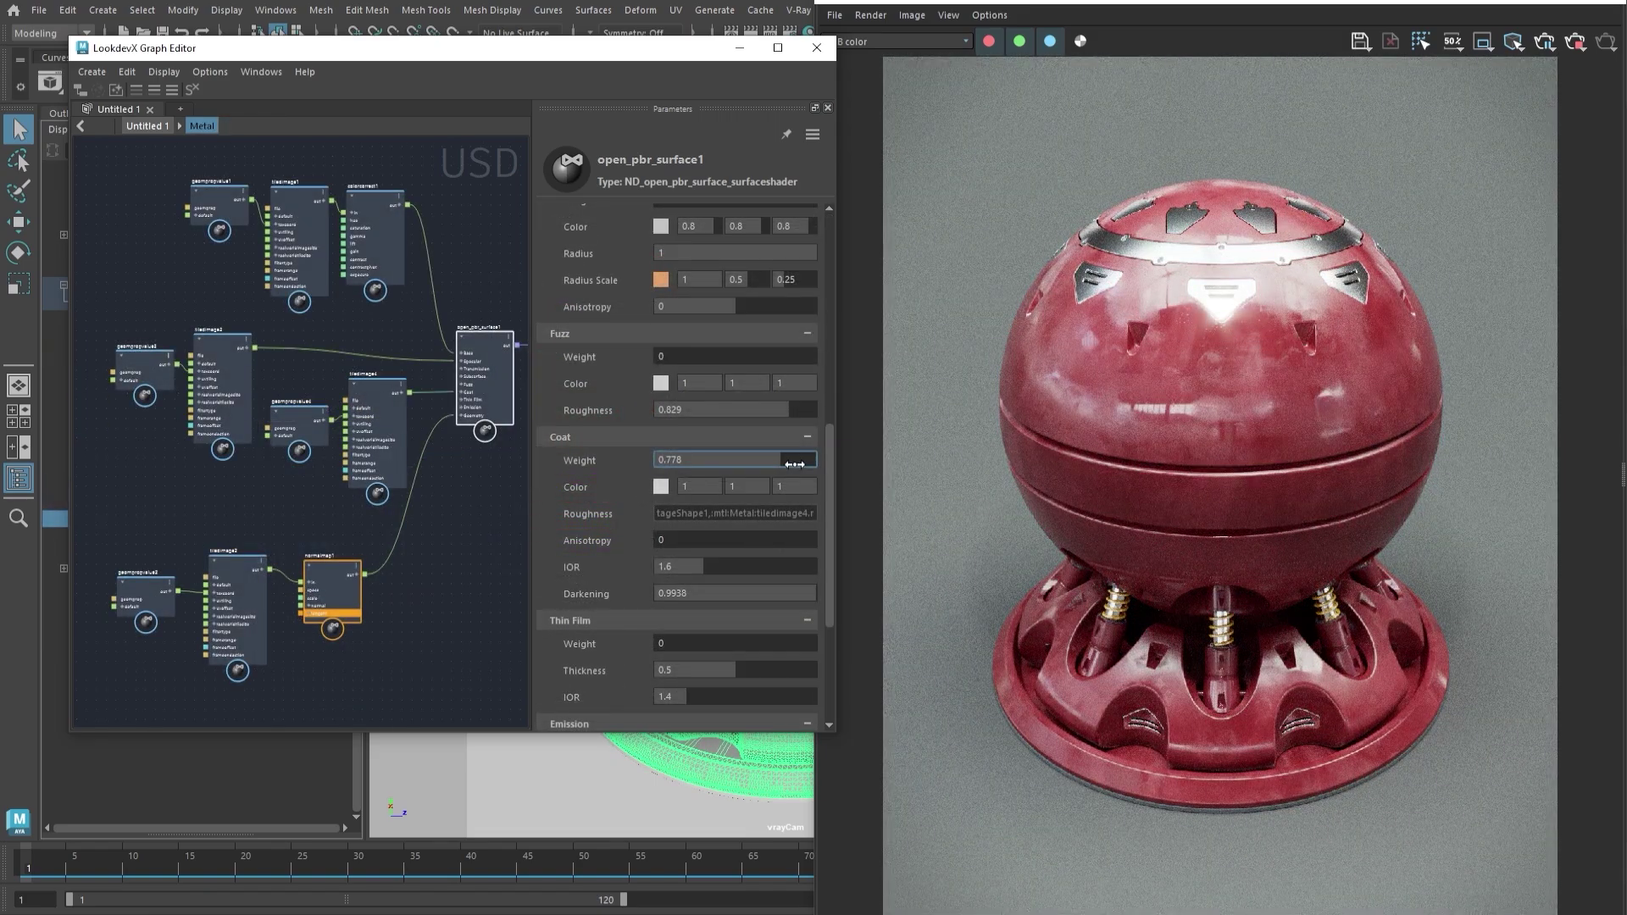
drag(781, 464, 840, 469)
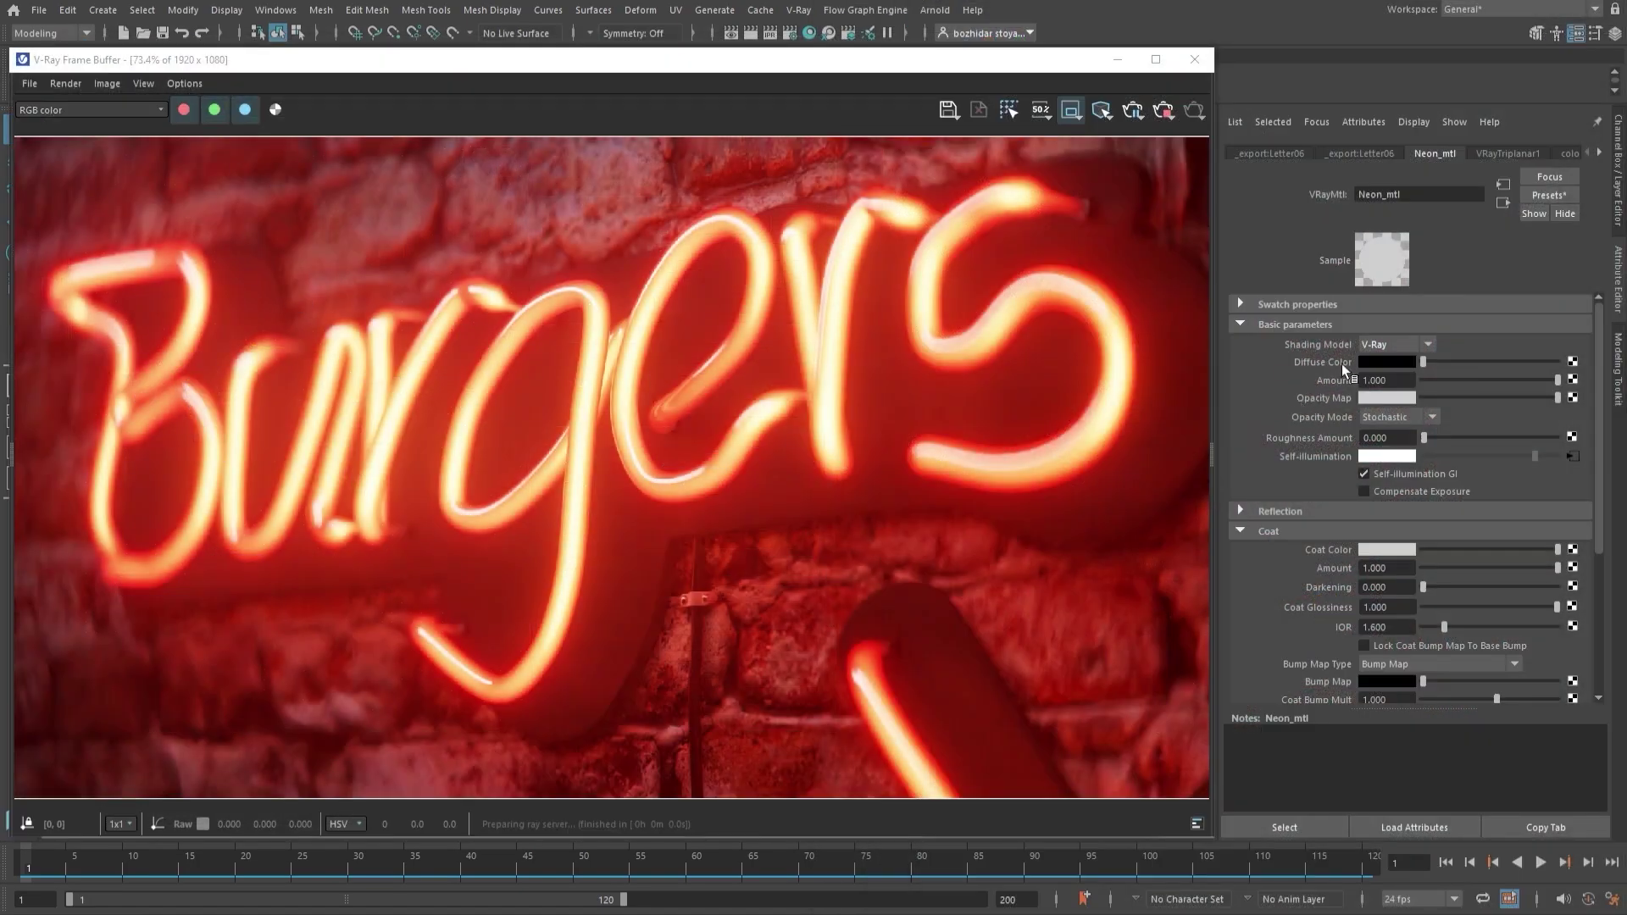
- Switch Neon_mtl to the OpenPBR shading model and set its coat darkening to 1.000
click(1366, 345)
click(1366, 380)
drag(1422, 588, 1560, 587)
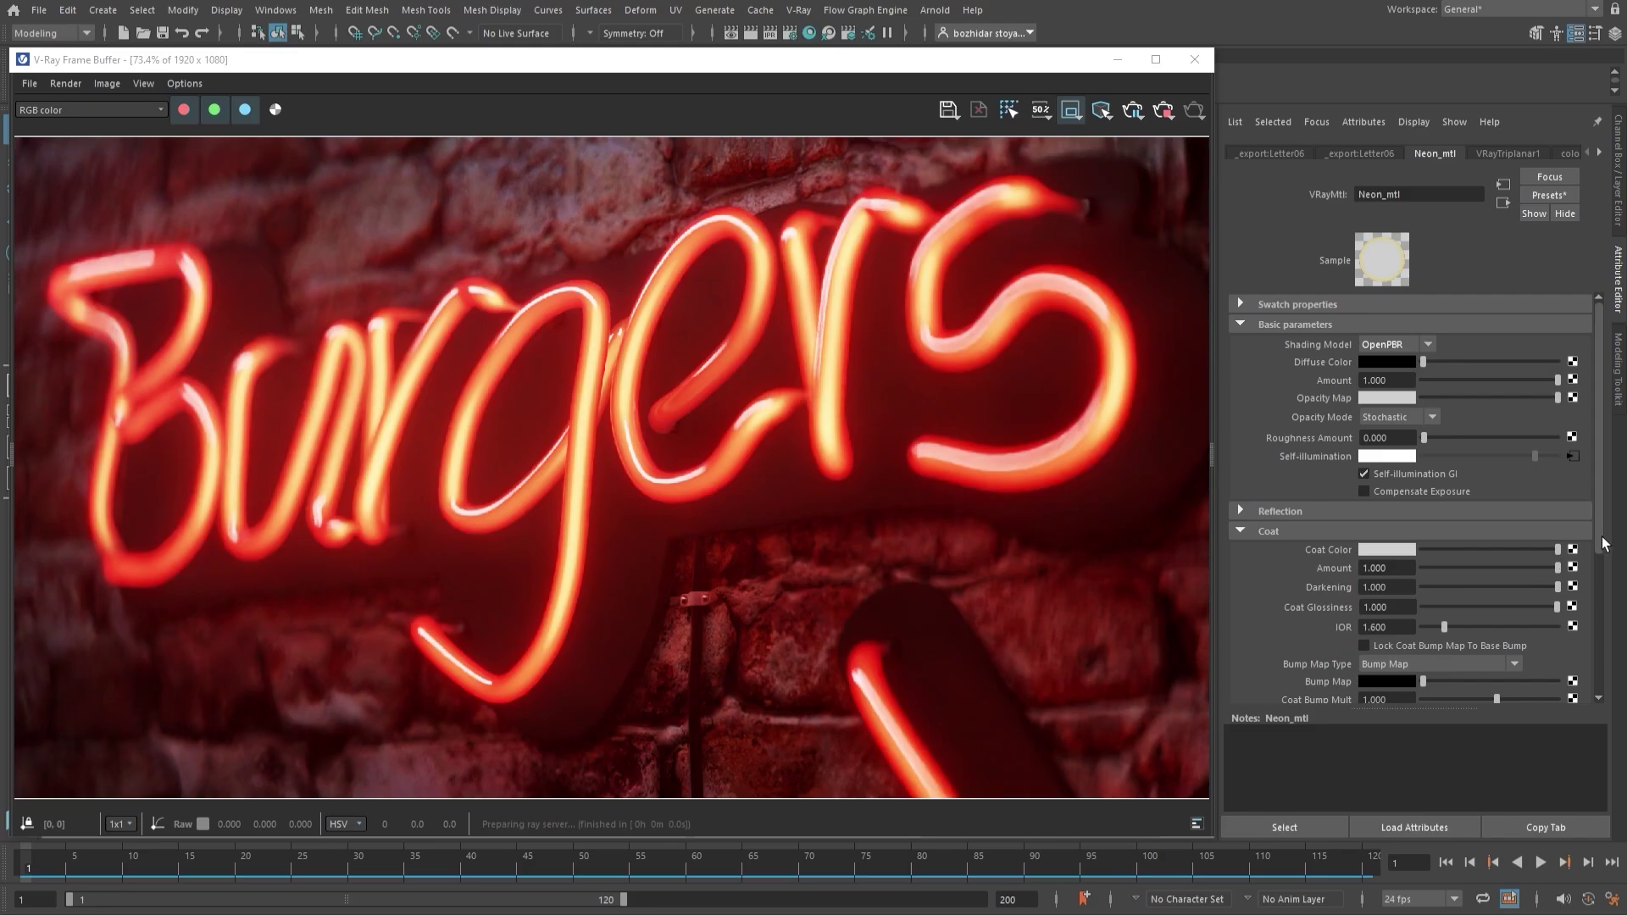
- Set the sheen glossiness of Neon_mtl to 0.181
scroll(1604, 542, down, 5)
drag(1554, 645, 1446, 643)
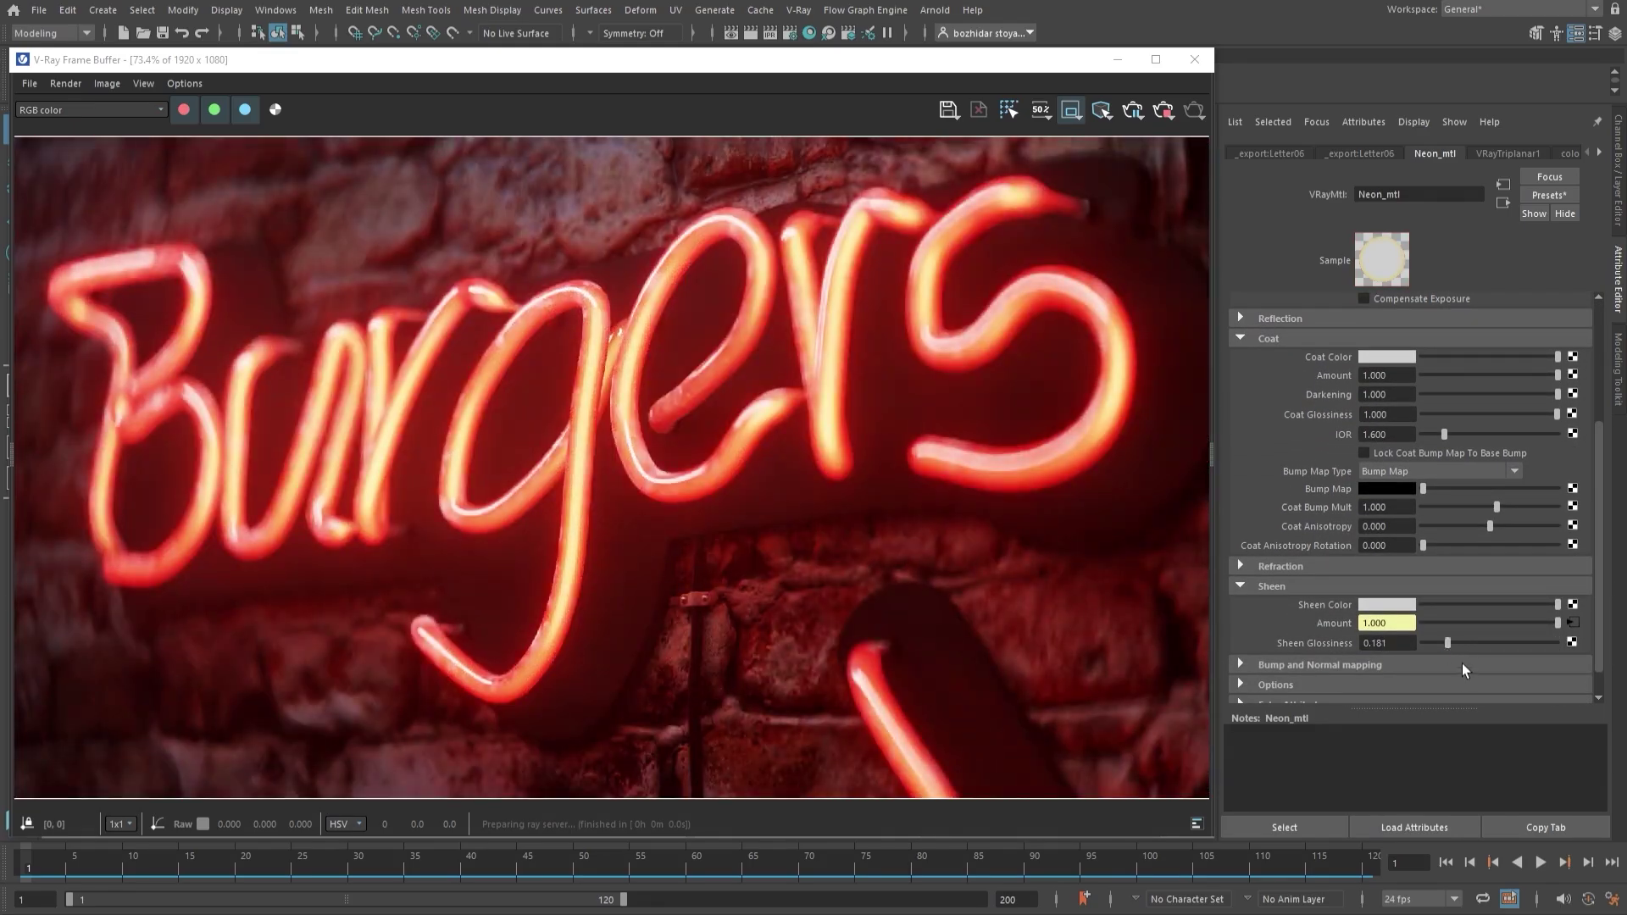
click(1140, 114)
click(1144, 134)
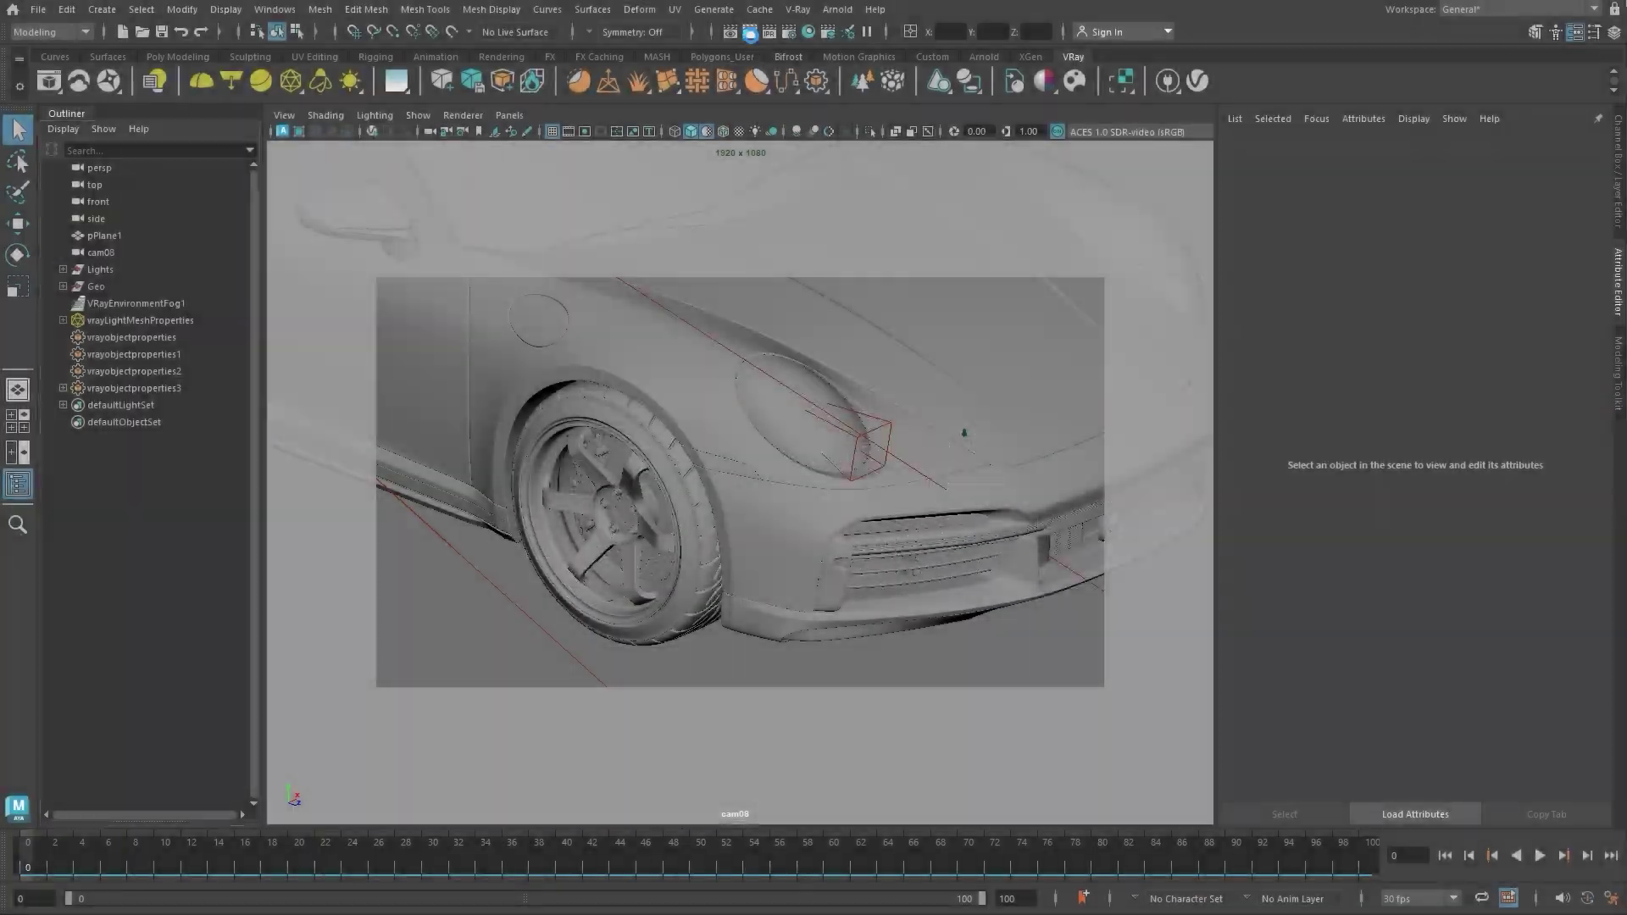
- Enable firefly removal for the bucket image sampler in the V-Ray render settings of the car scene
click(750, 32)
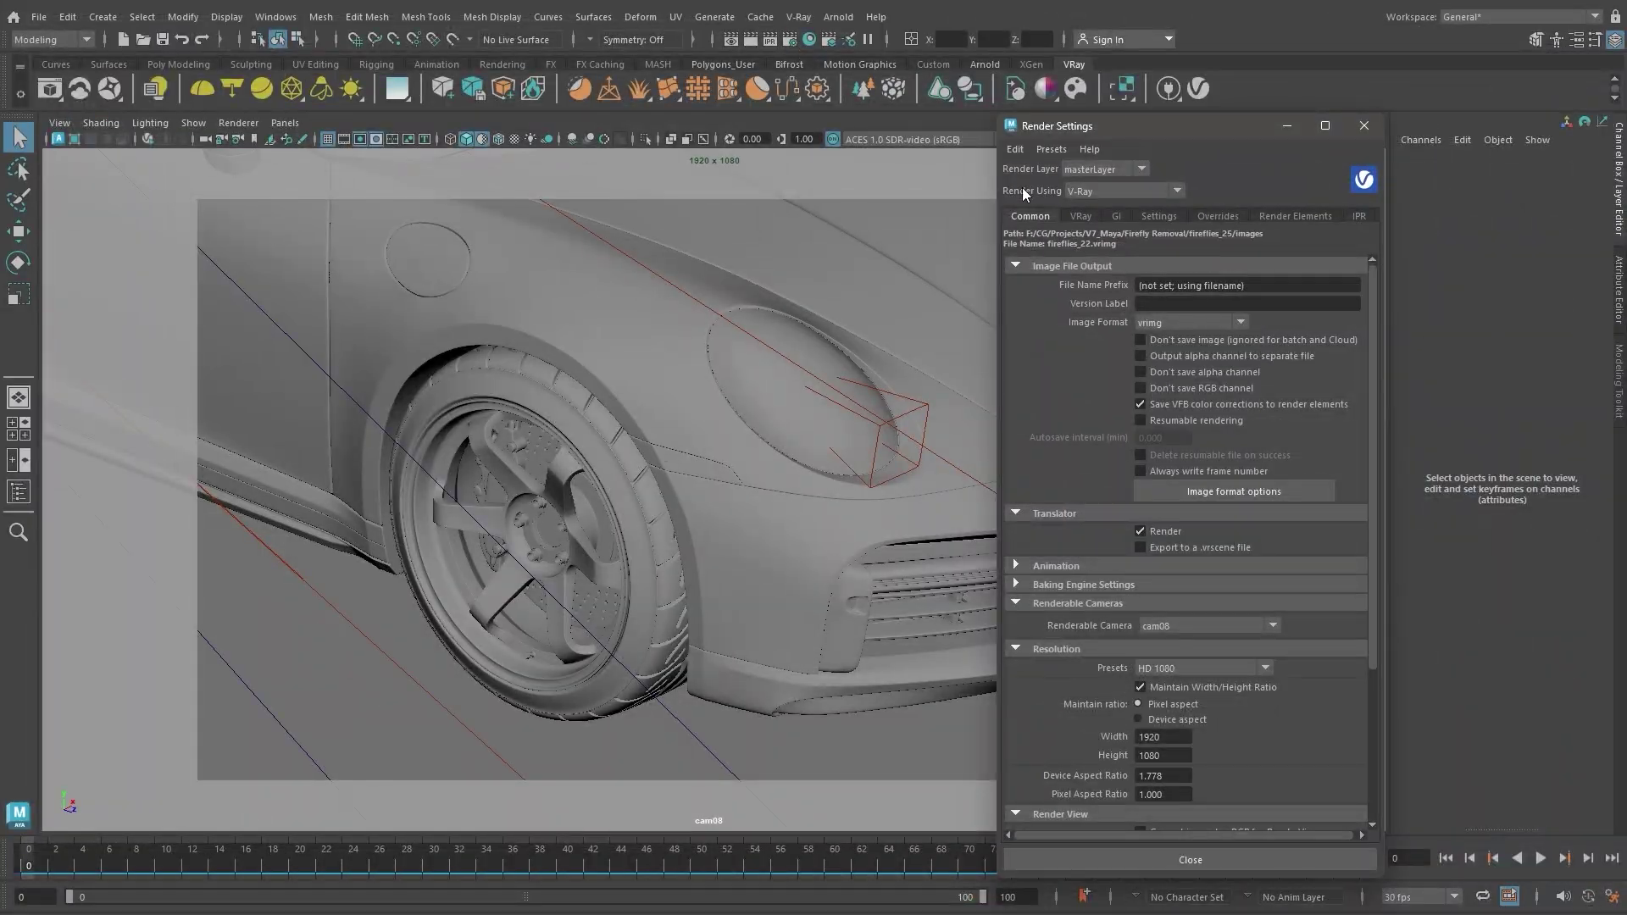
click(1075, 215)
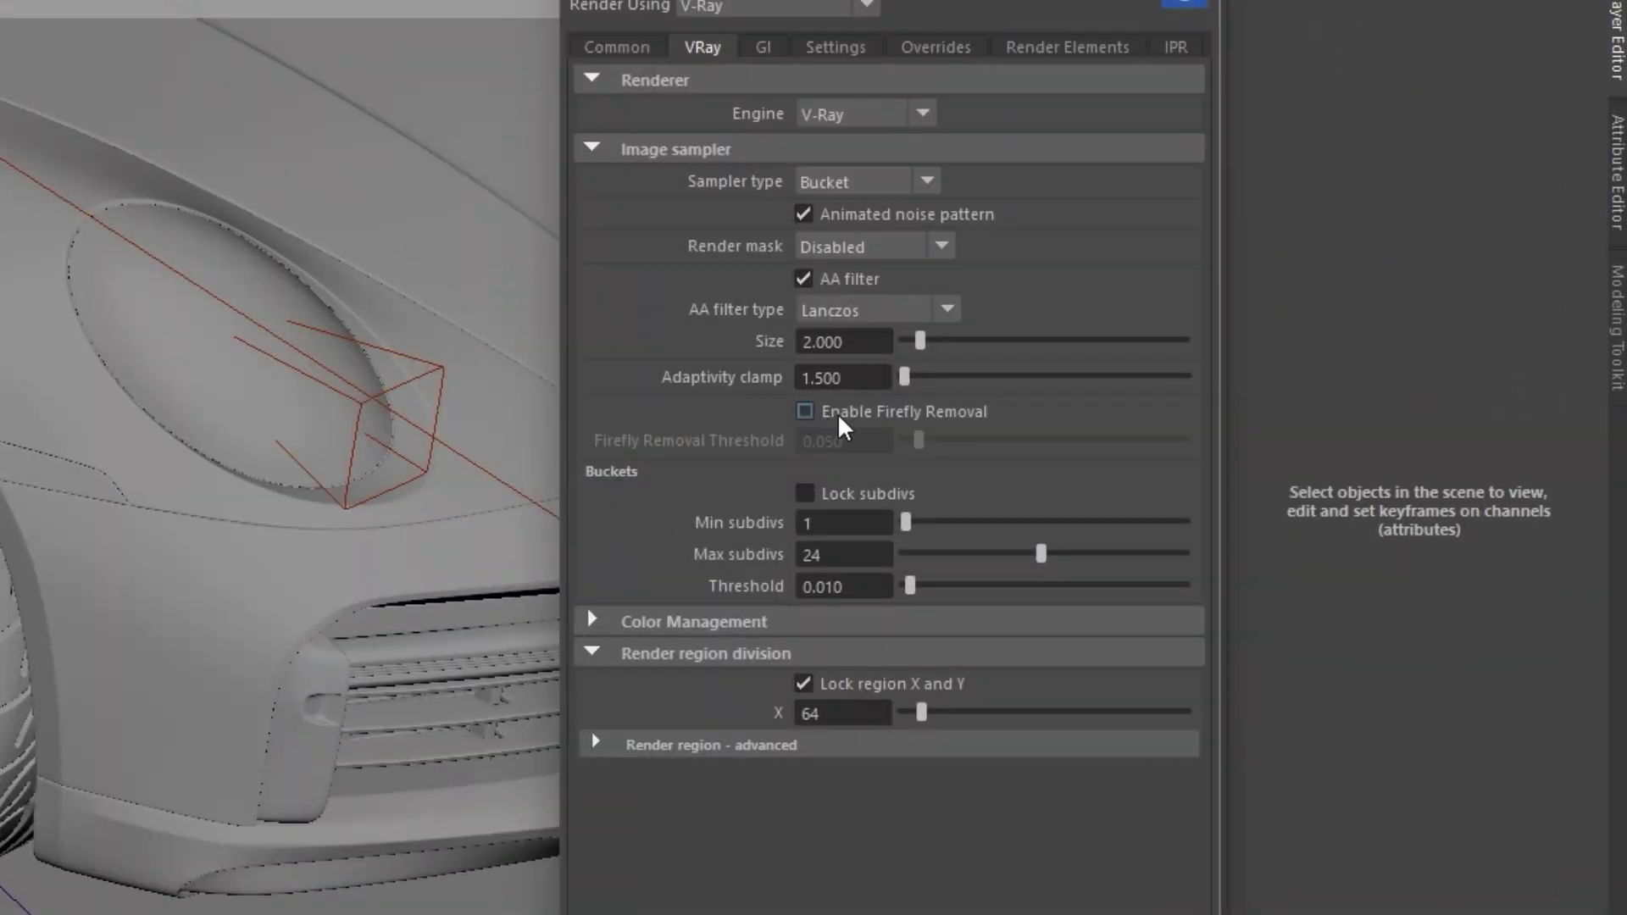
click(838, 413)
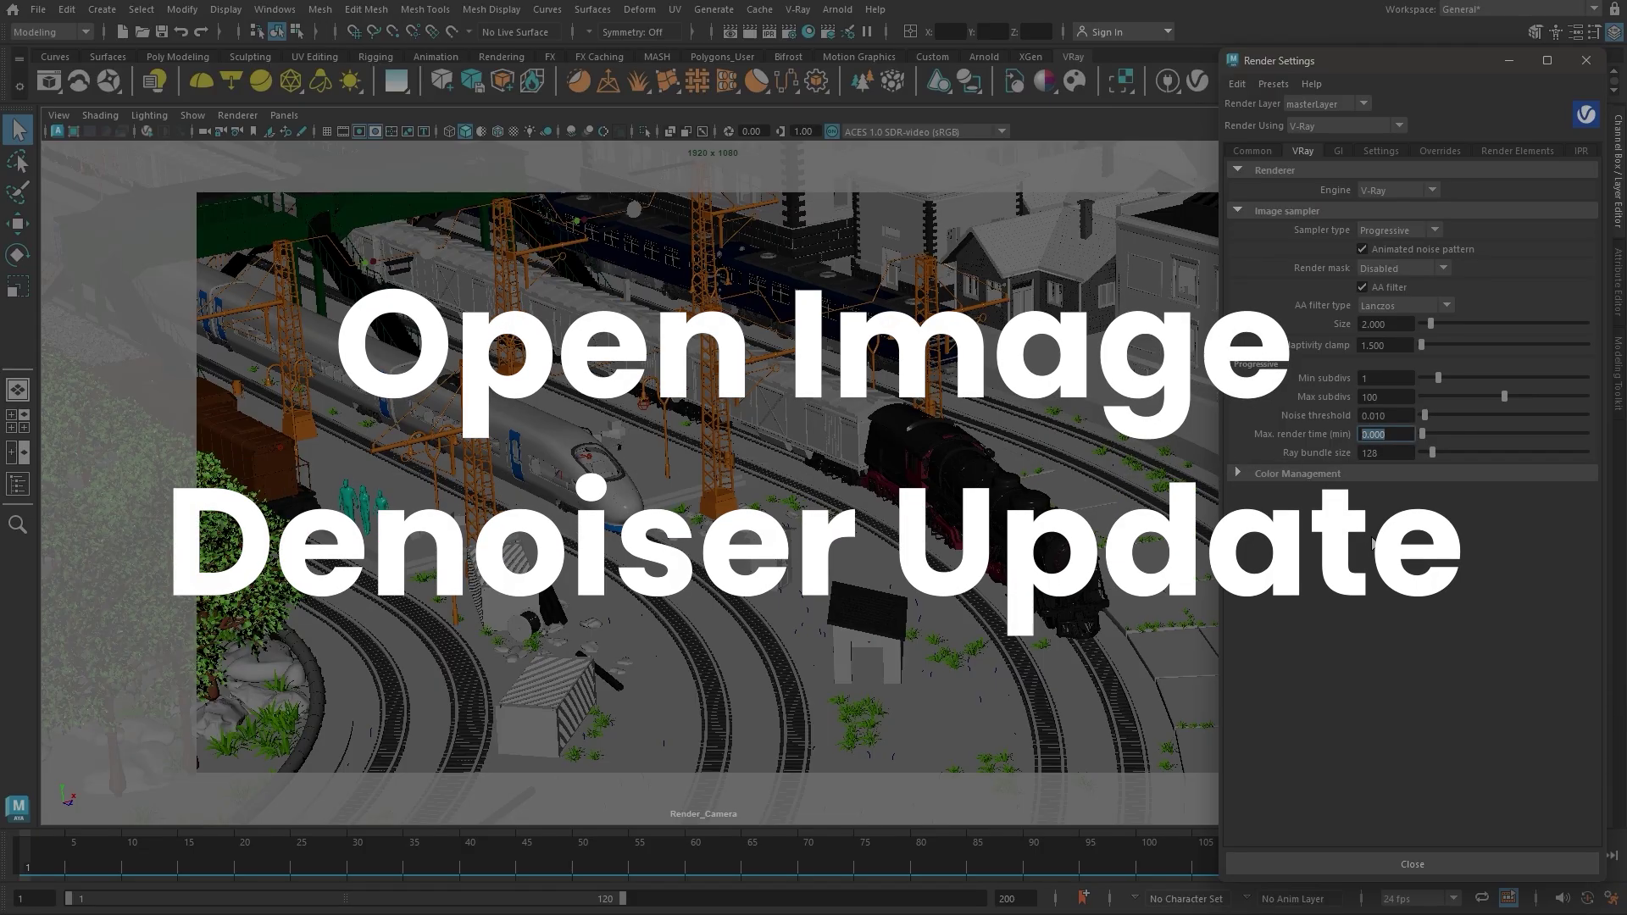
- Limit the maximum render time to 1 minute and render the train scene in the V-Ray Frame Buffer
click(51, 85)
click(1200, 109)
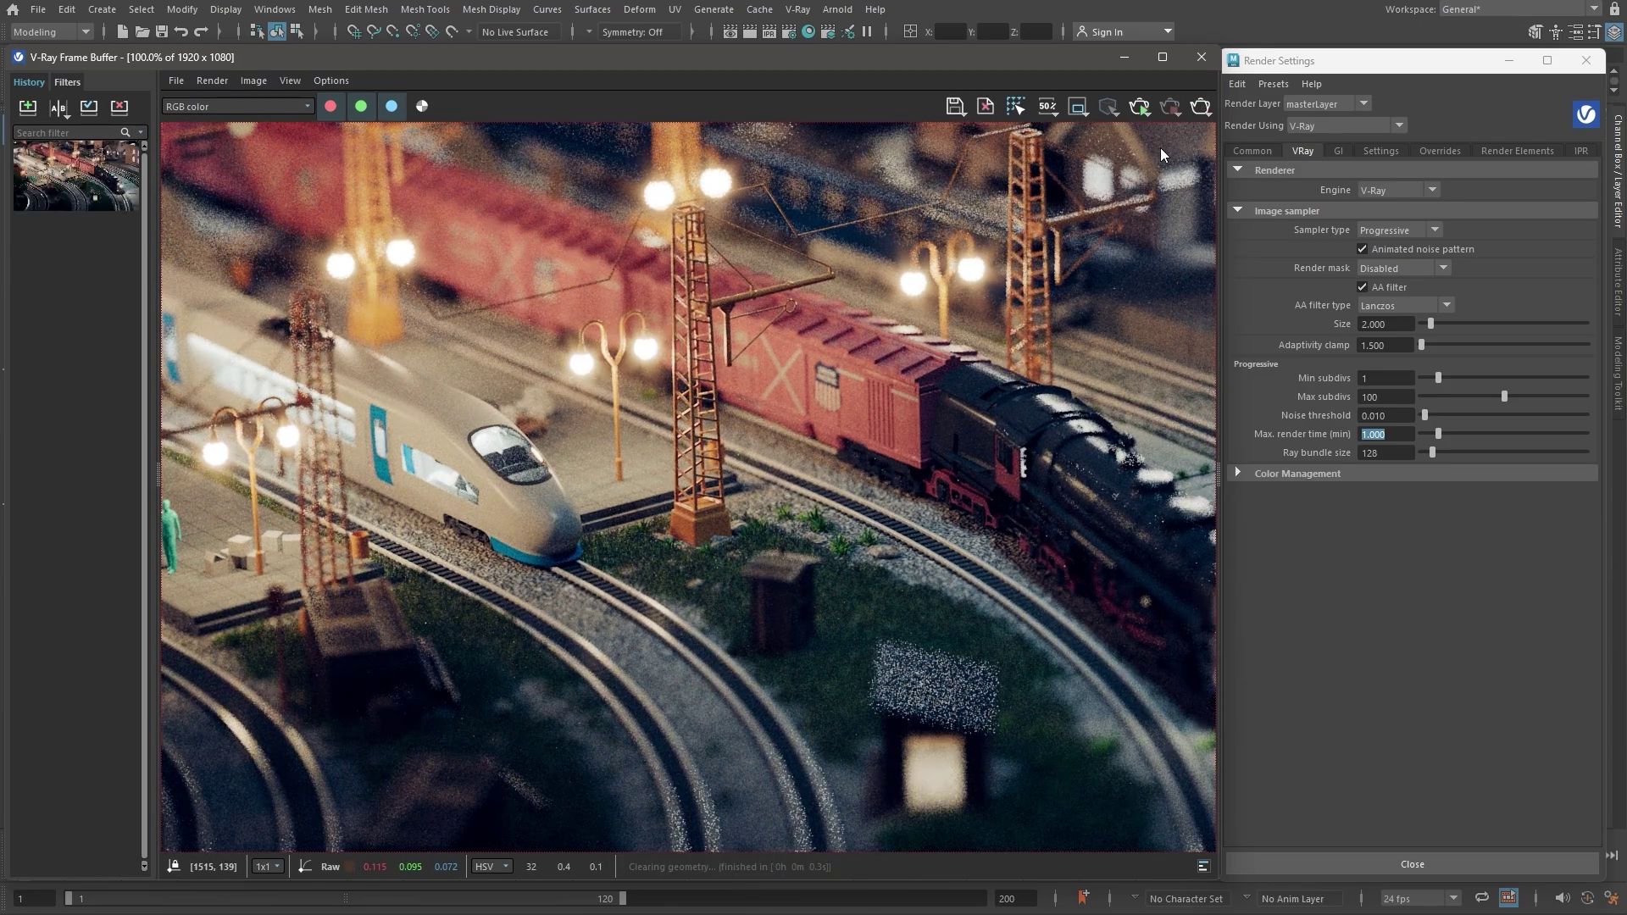
- Add a Denoiser render element to the train scene and select it
click(1536, 151)
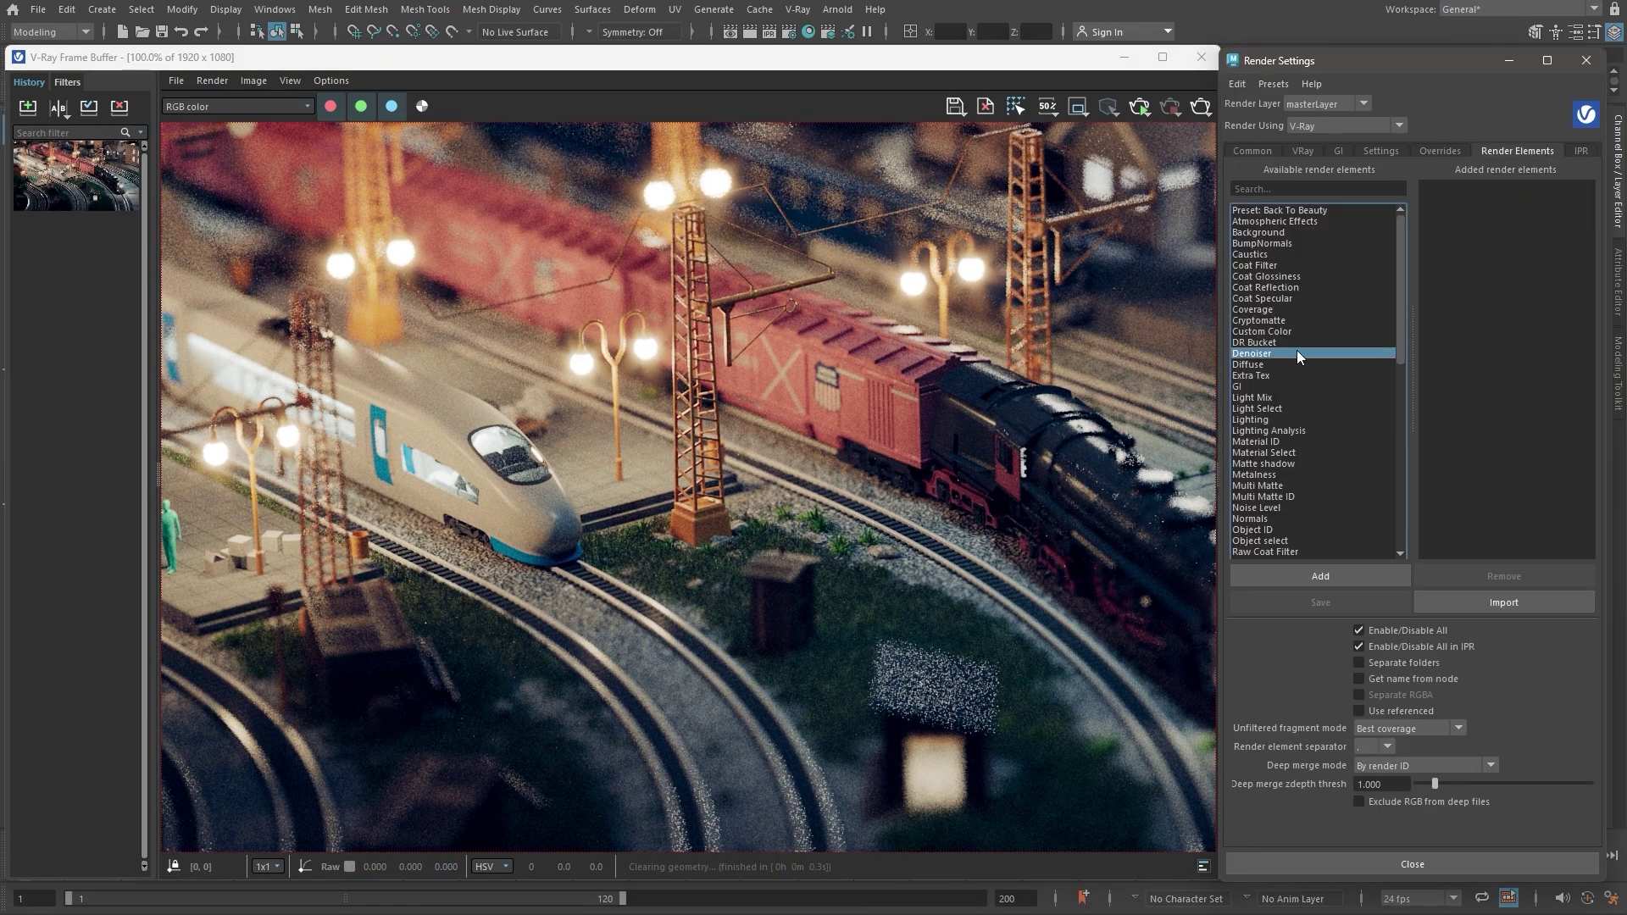
click(1324, 578)
click(1488, 191)
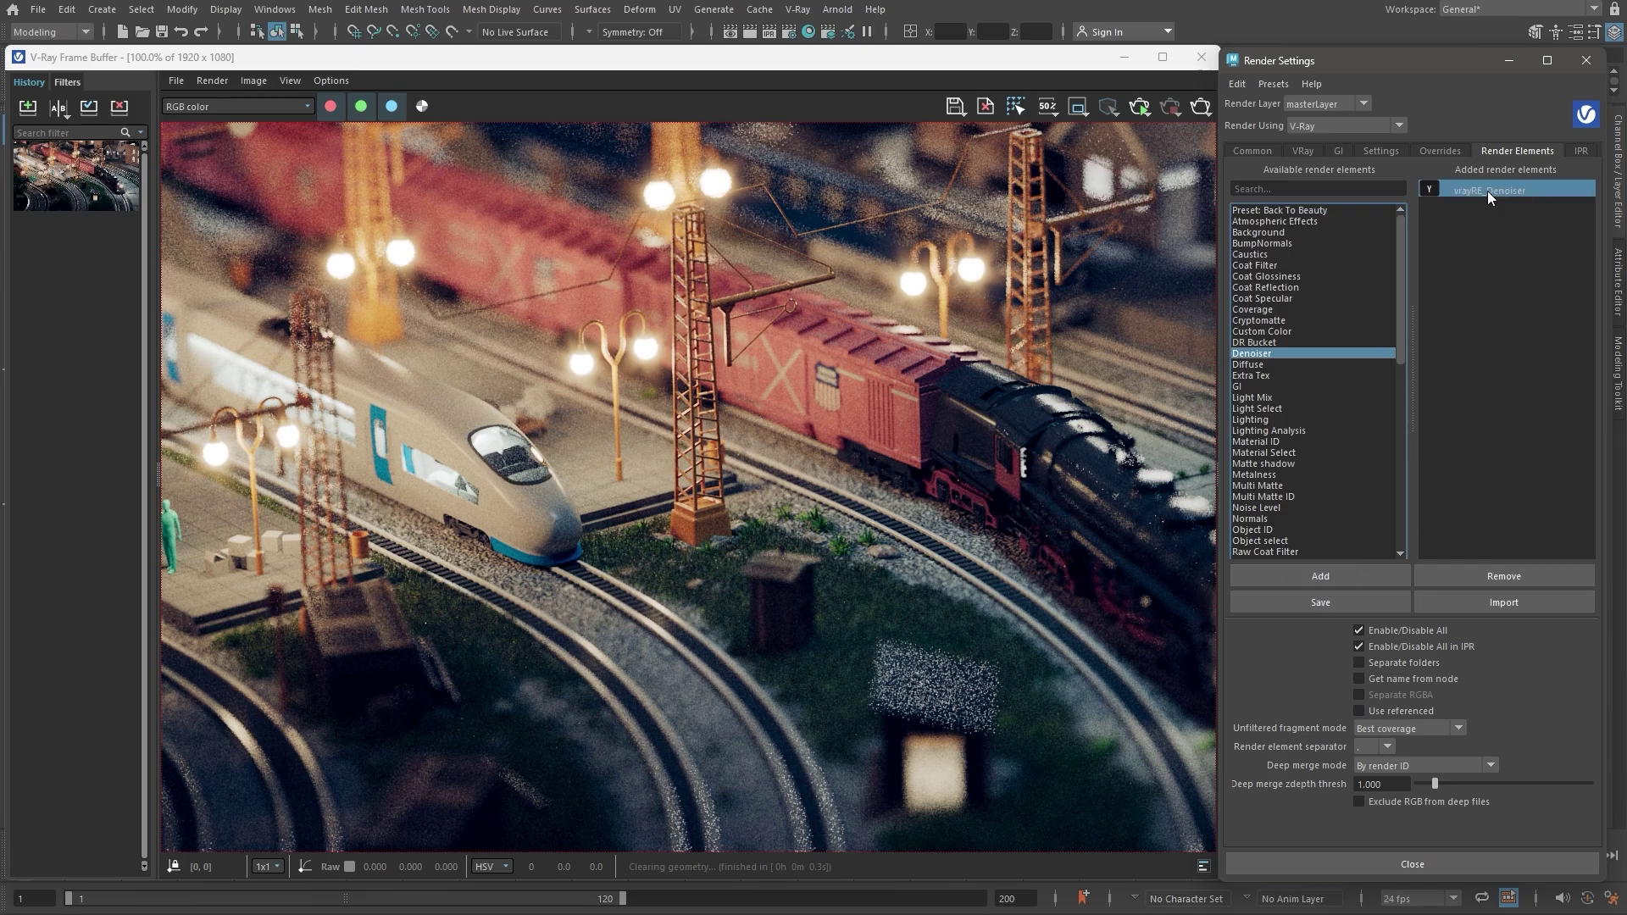
- Set the denoiser engine to Intel Open Image denoiser with OIDN Prefilter enabled, and render the scene again
click(1508, 61)
click(1619, 285)
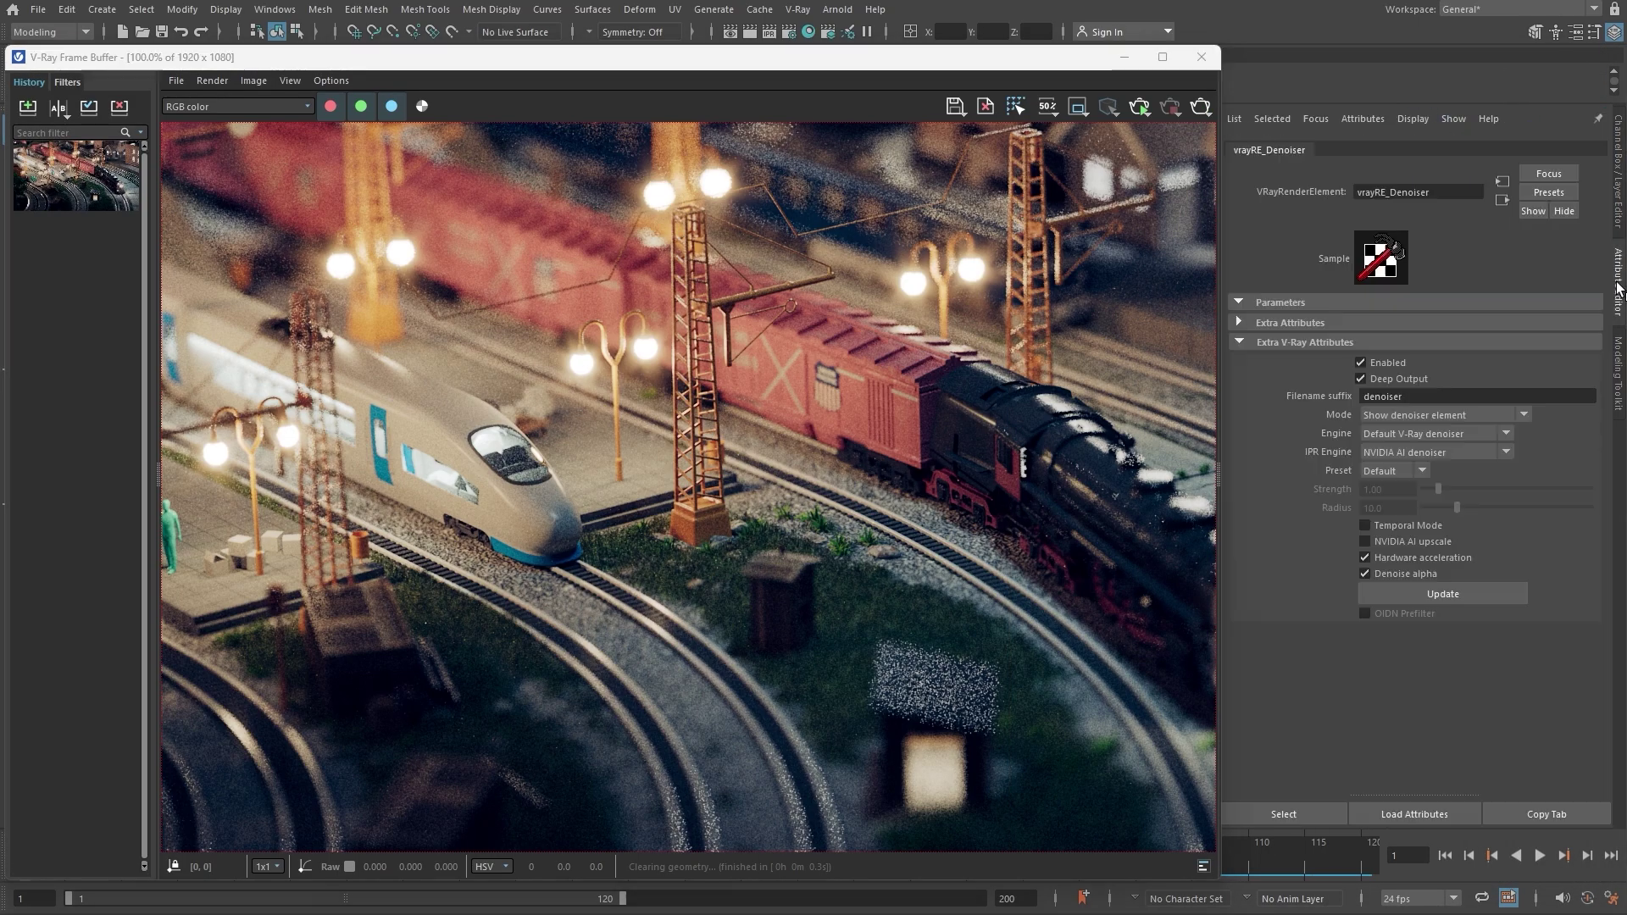
click(1392, 434)
click(1394, 483)
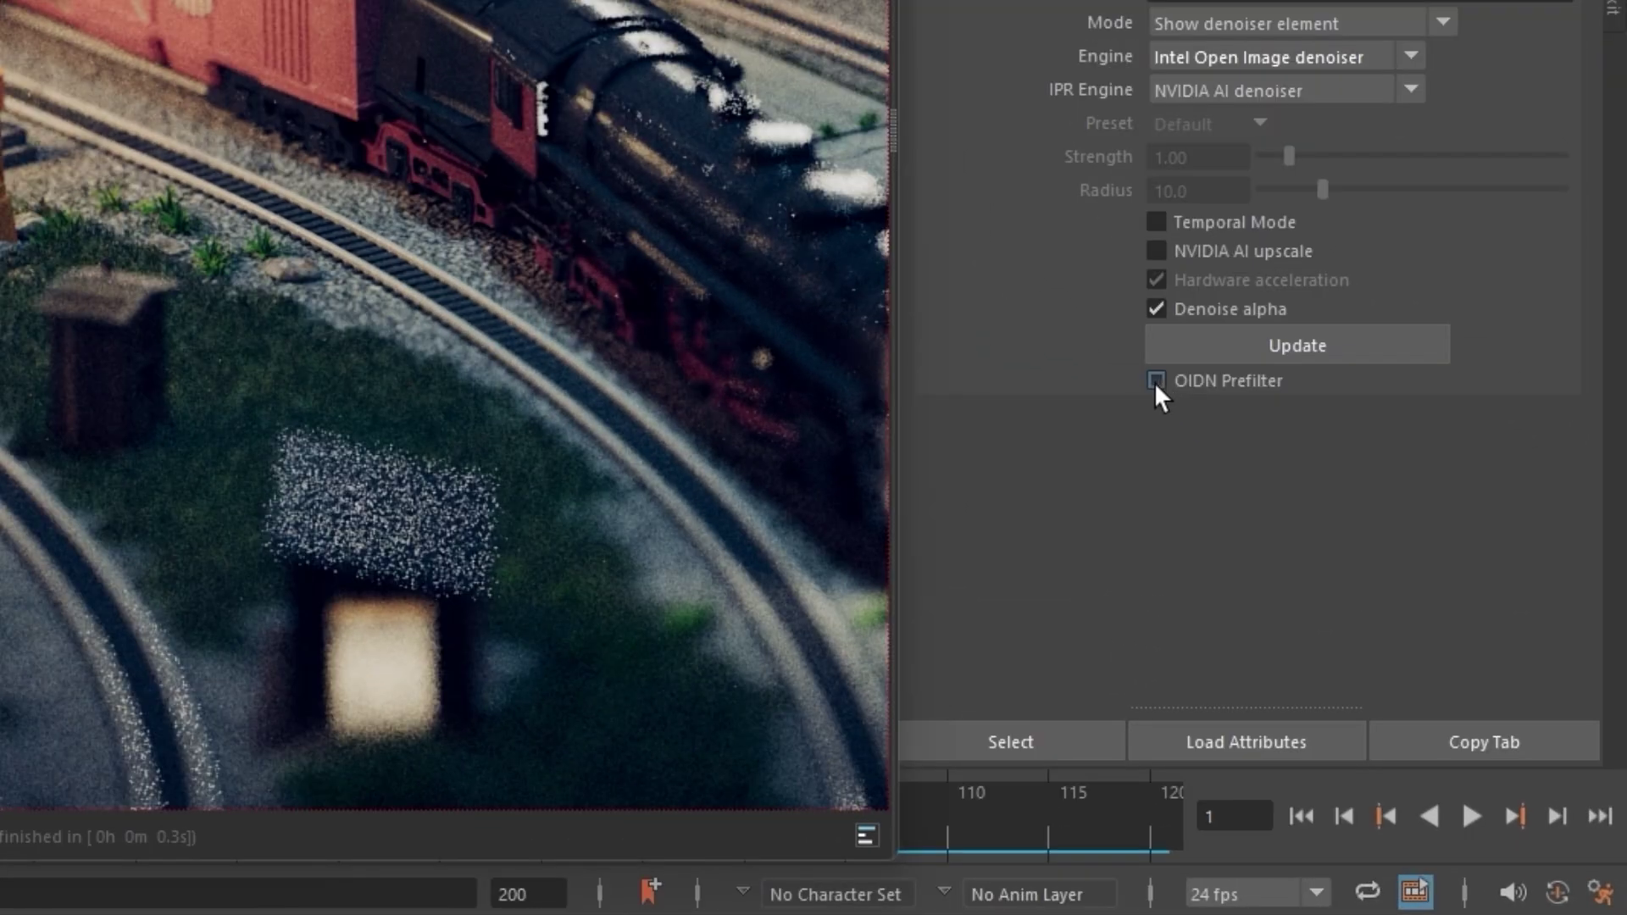
click(1364, 614)
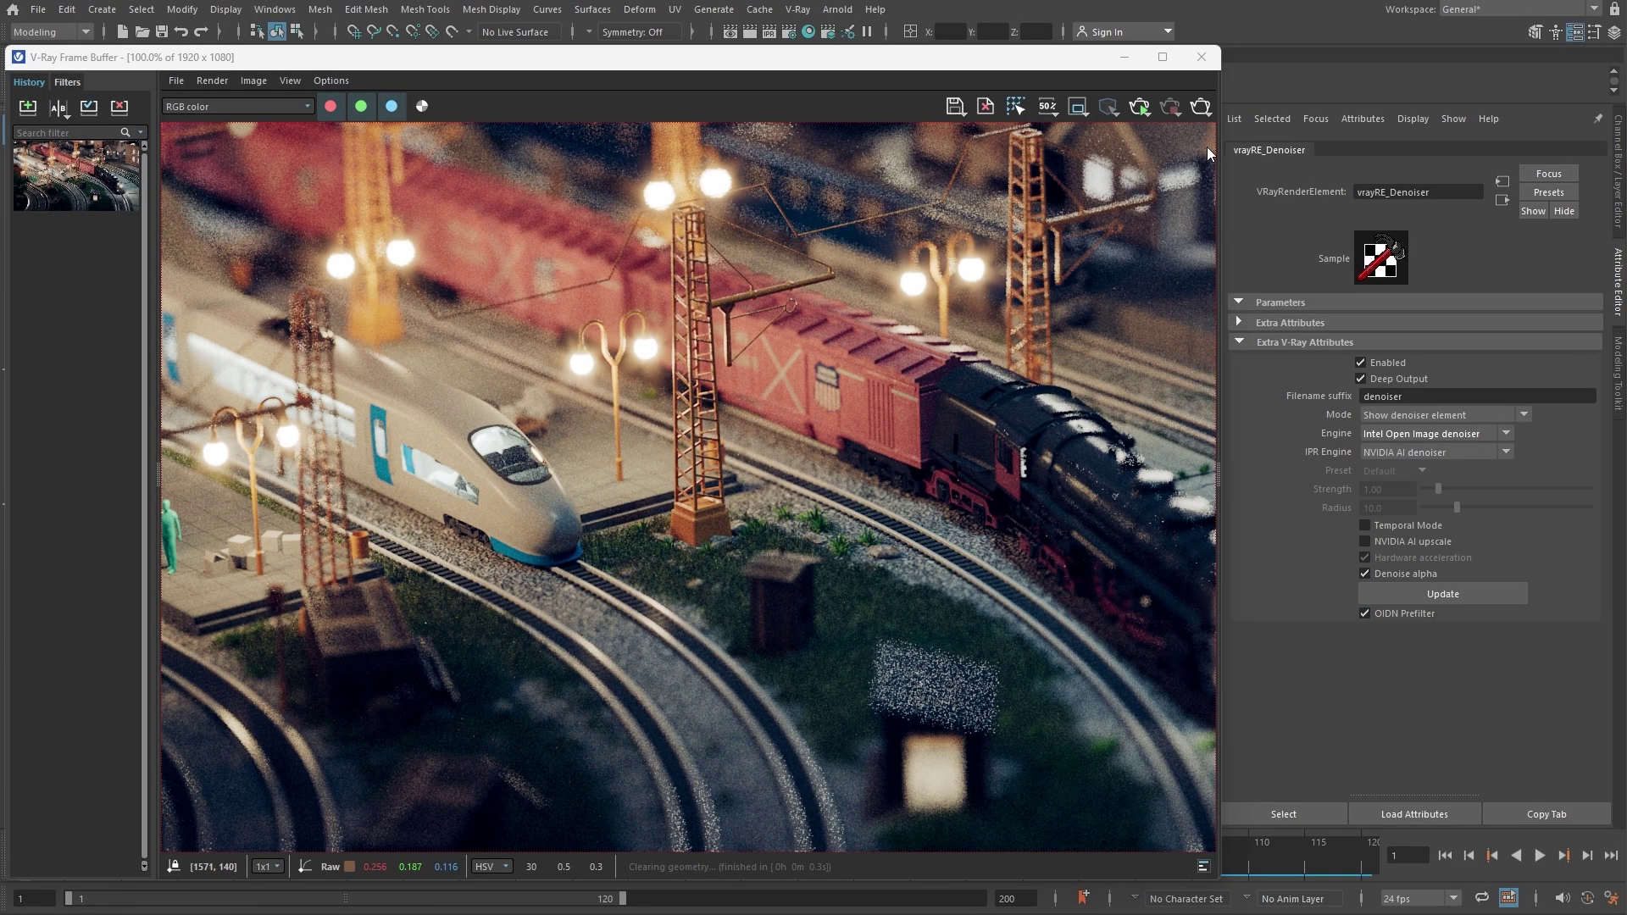
click(1201, 106)
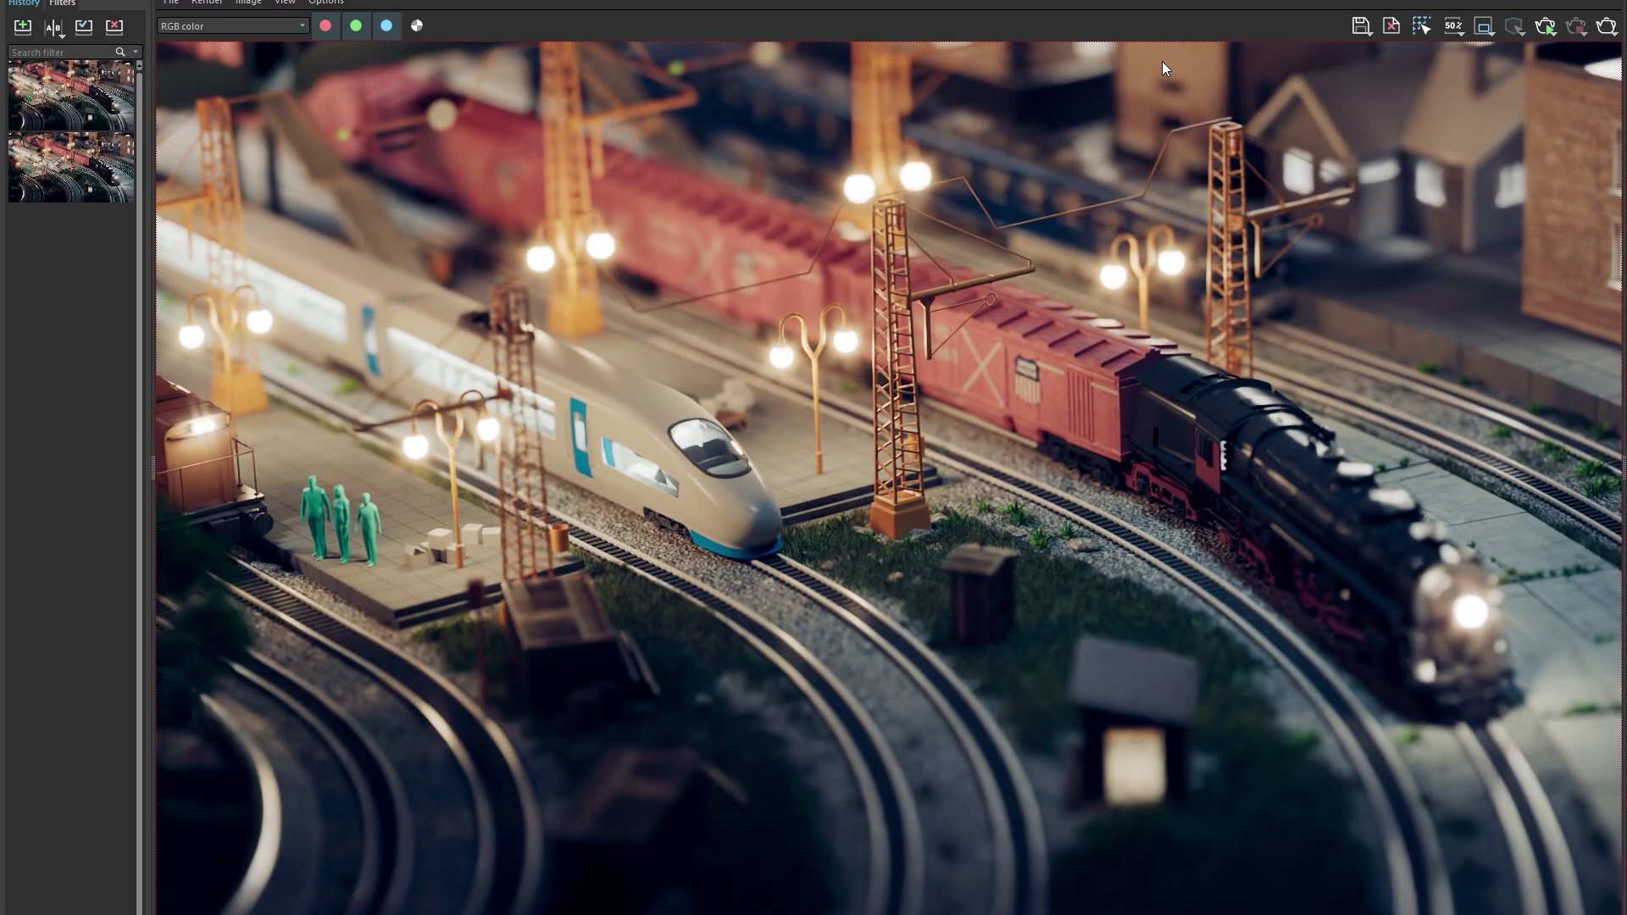
- Compare the denoised and noisy train renders as A and B by sweeping the divider across the image
click(101, 168)
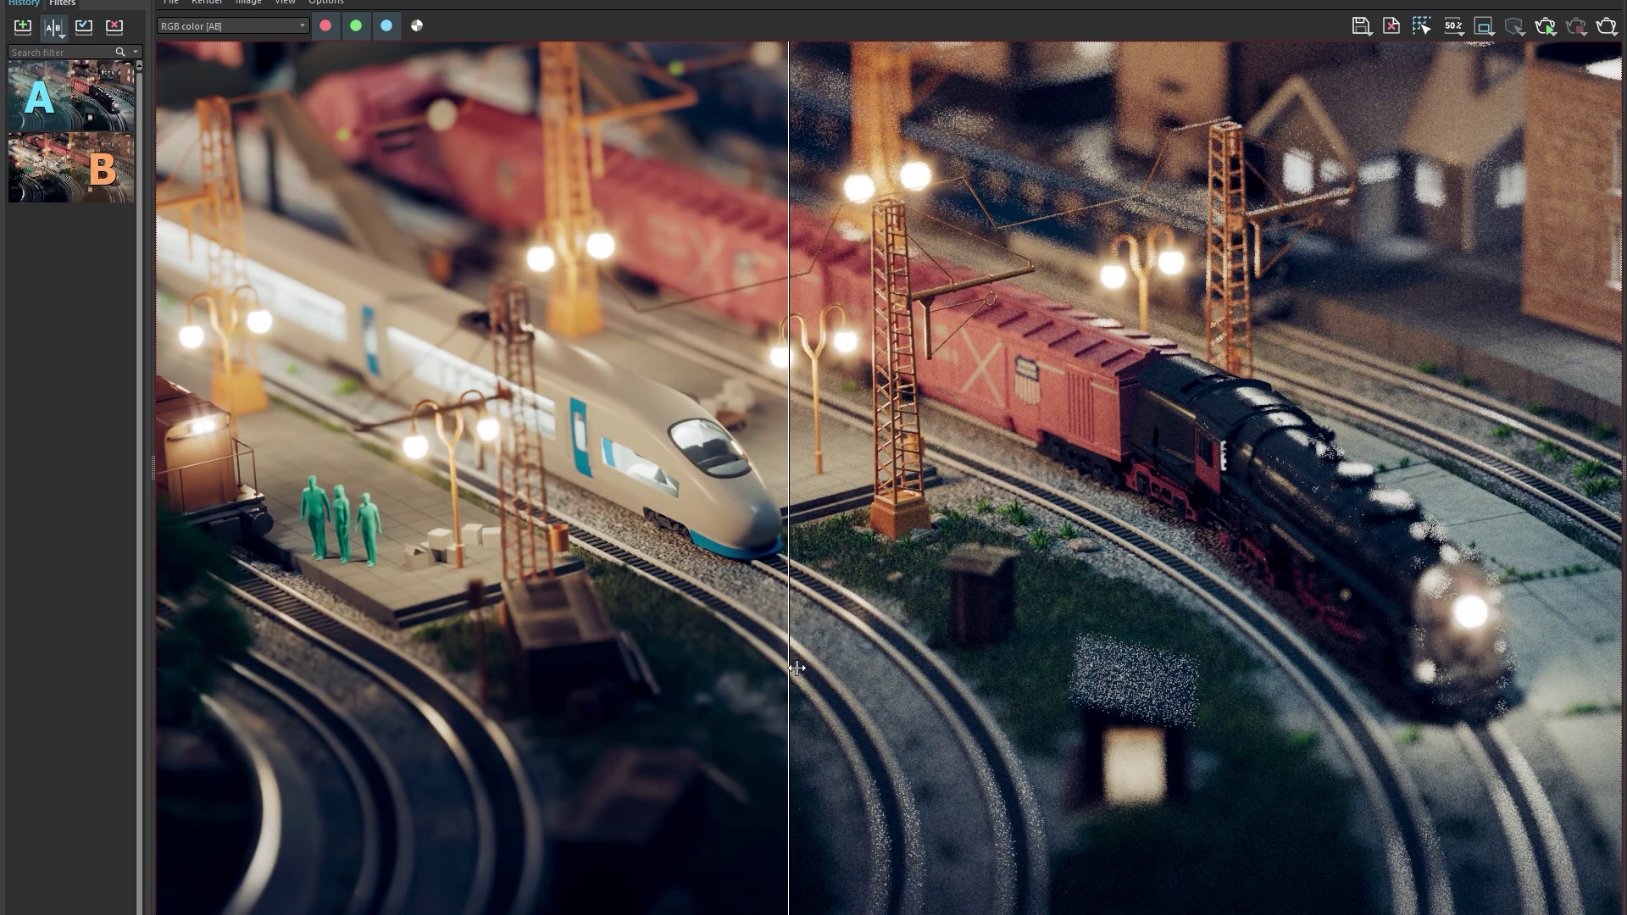
drag(797, 668, 1388, 697)
drag(1610, 703, 302, 698)
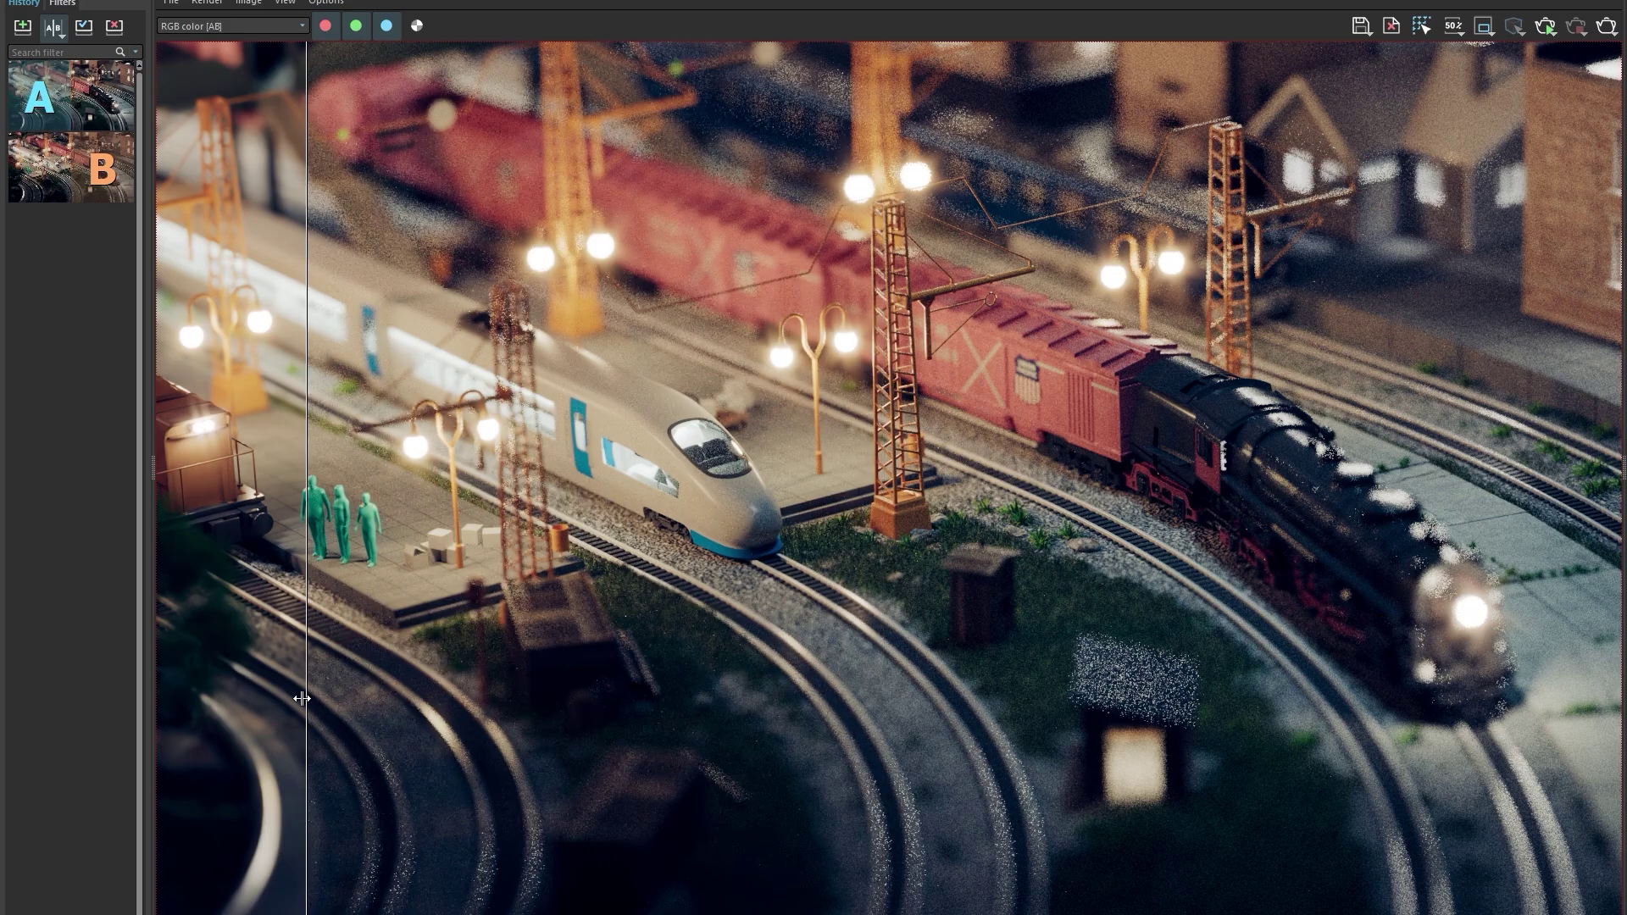
drag(766, 701, 870, 712)
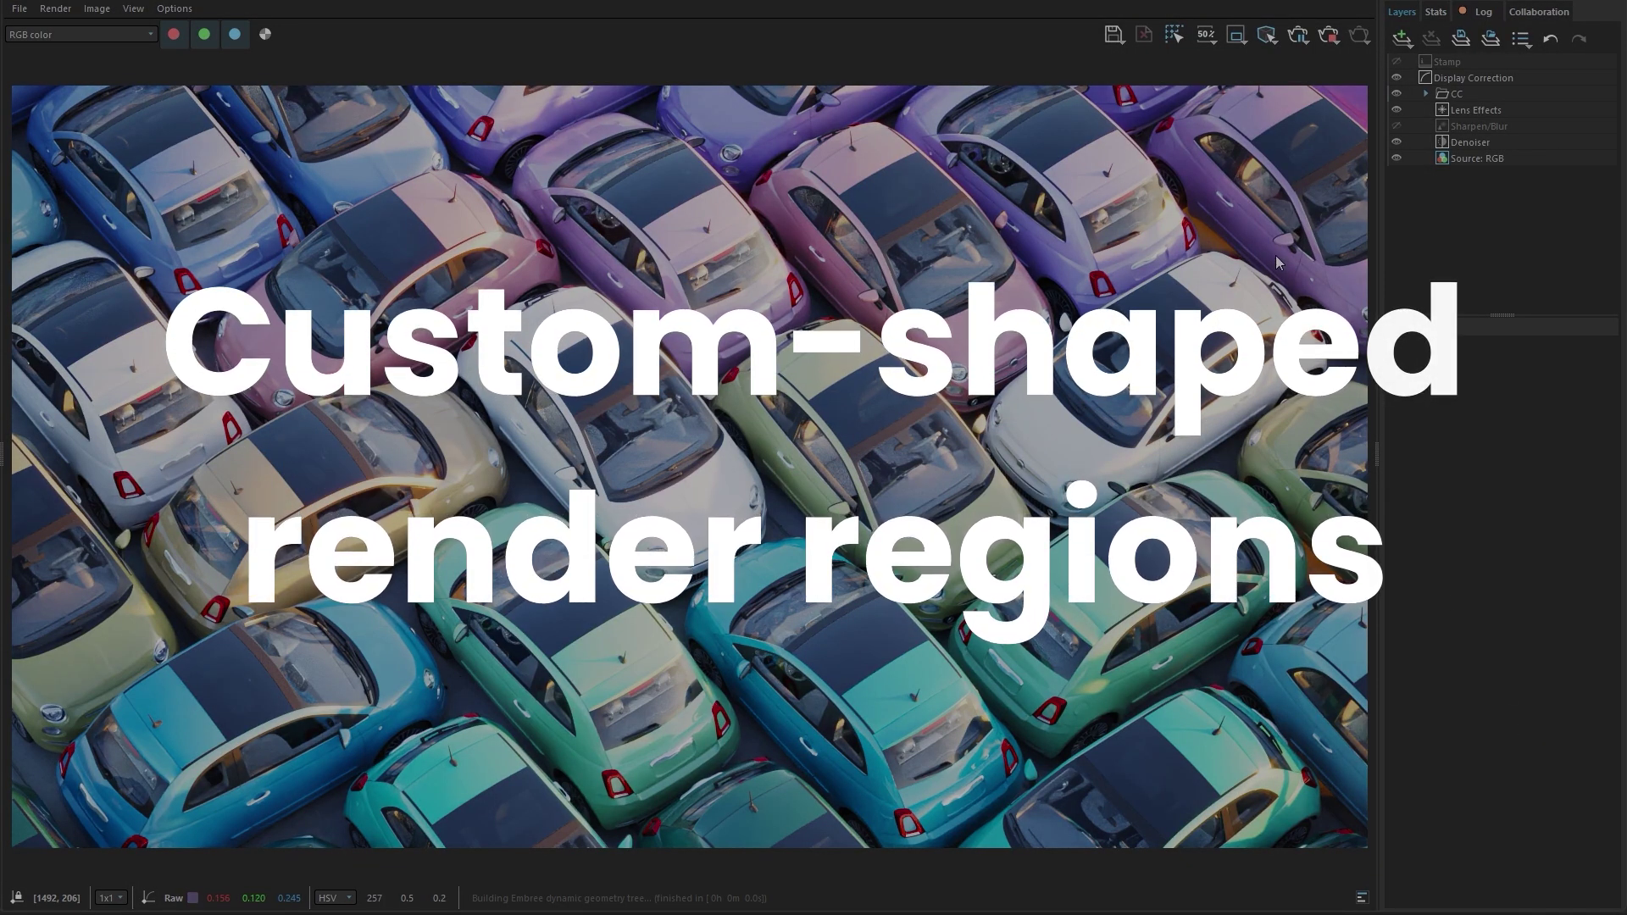
- Draw custom-shaped polygonal render regions around the three white cars in the frame buffer
click(1237, 35)
click(1268, 75)
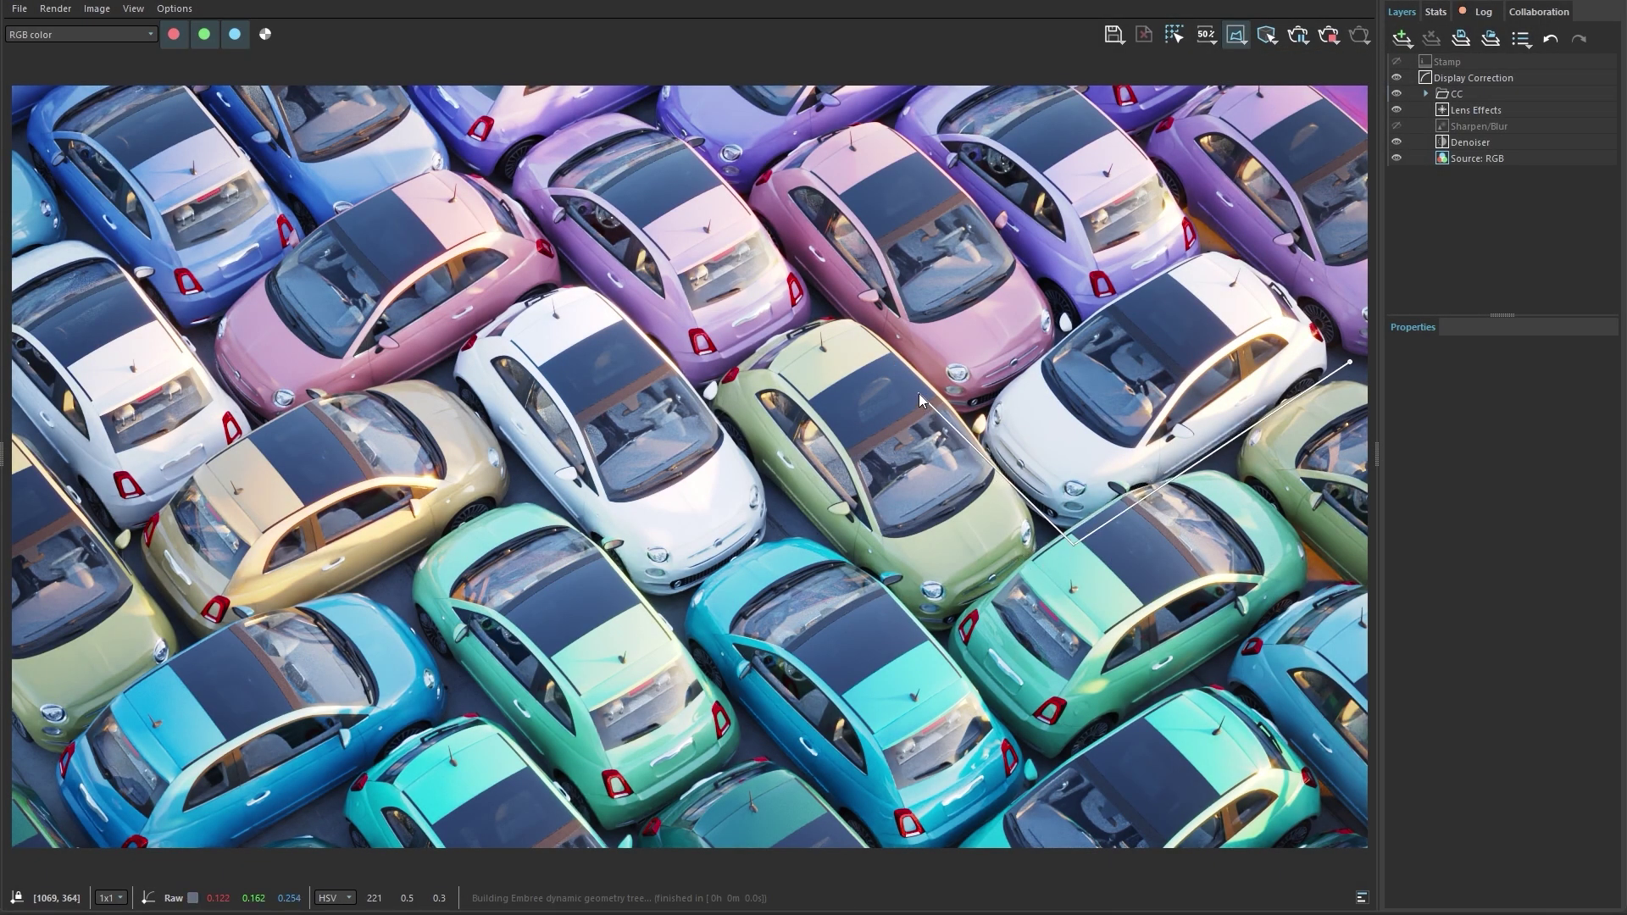
click(641, 626)
click(834, 519)
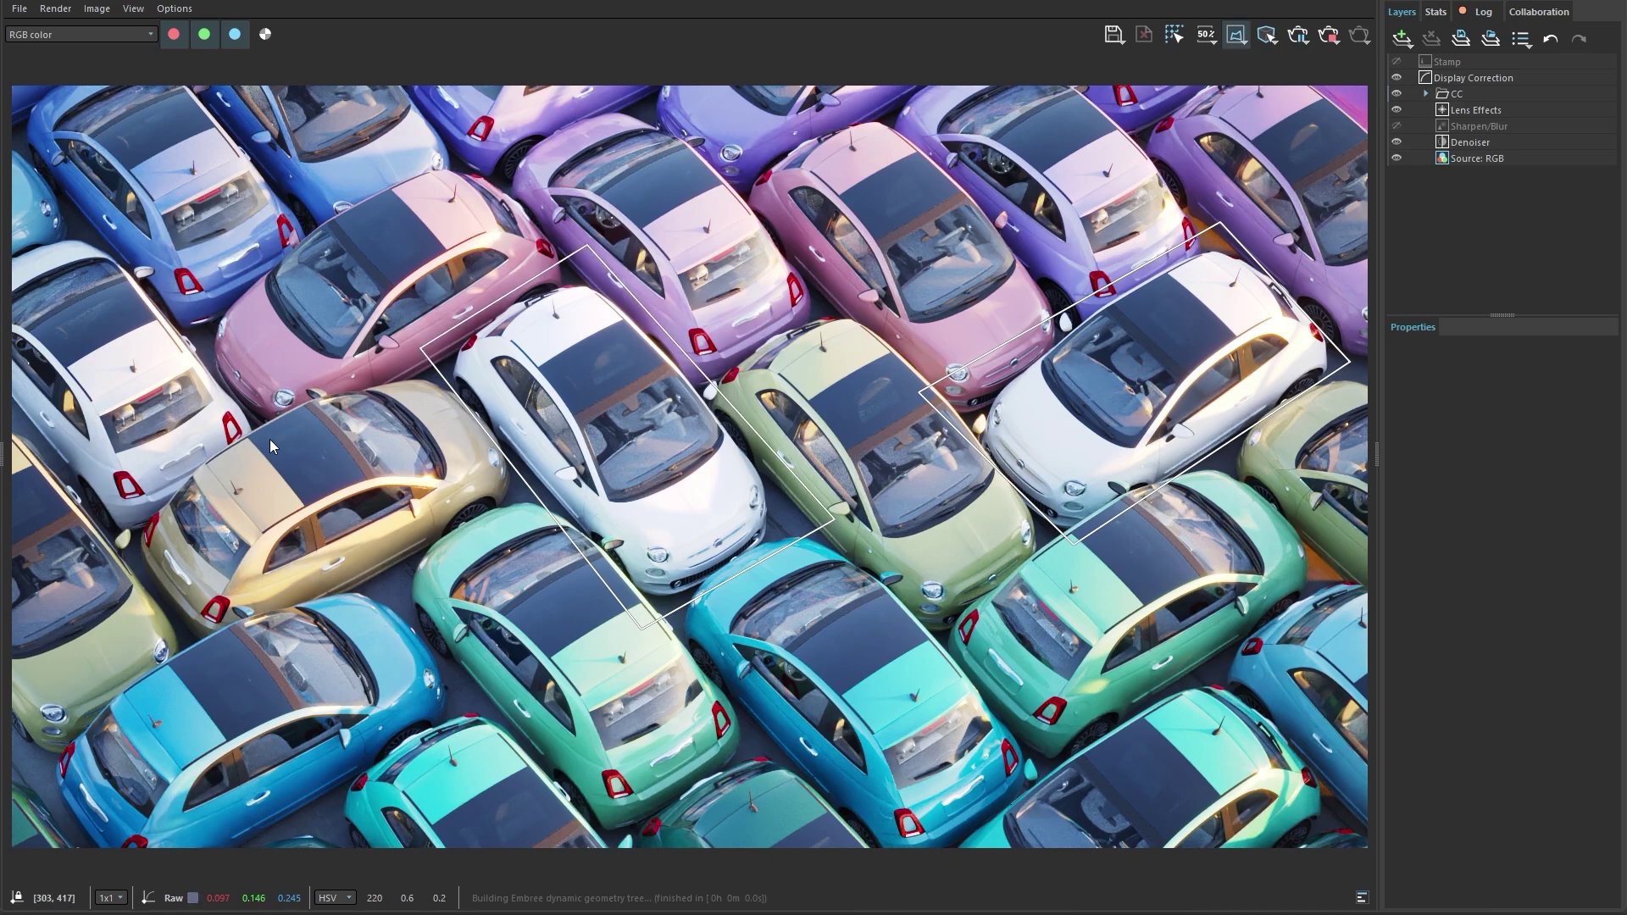
click(105, 562)
click(12, 395)
click(11, 250)
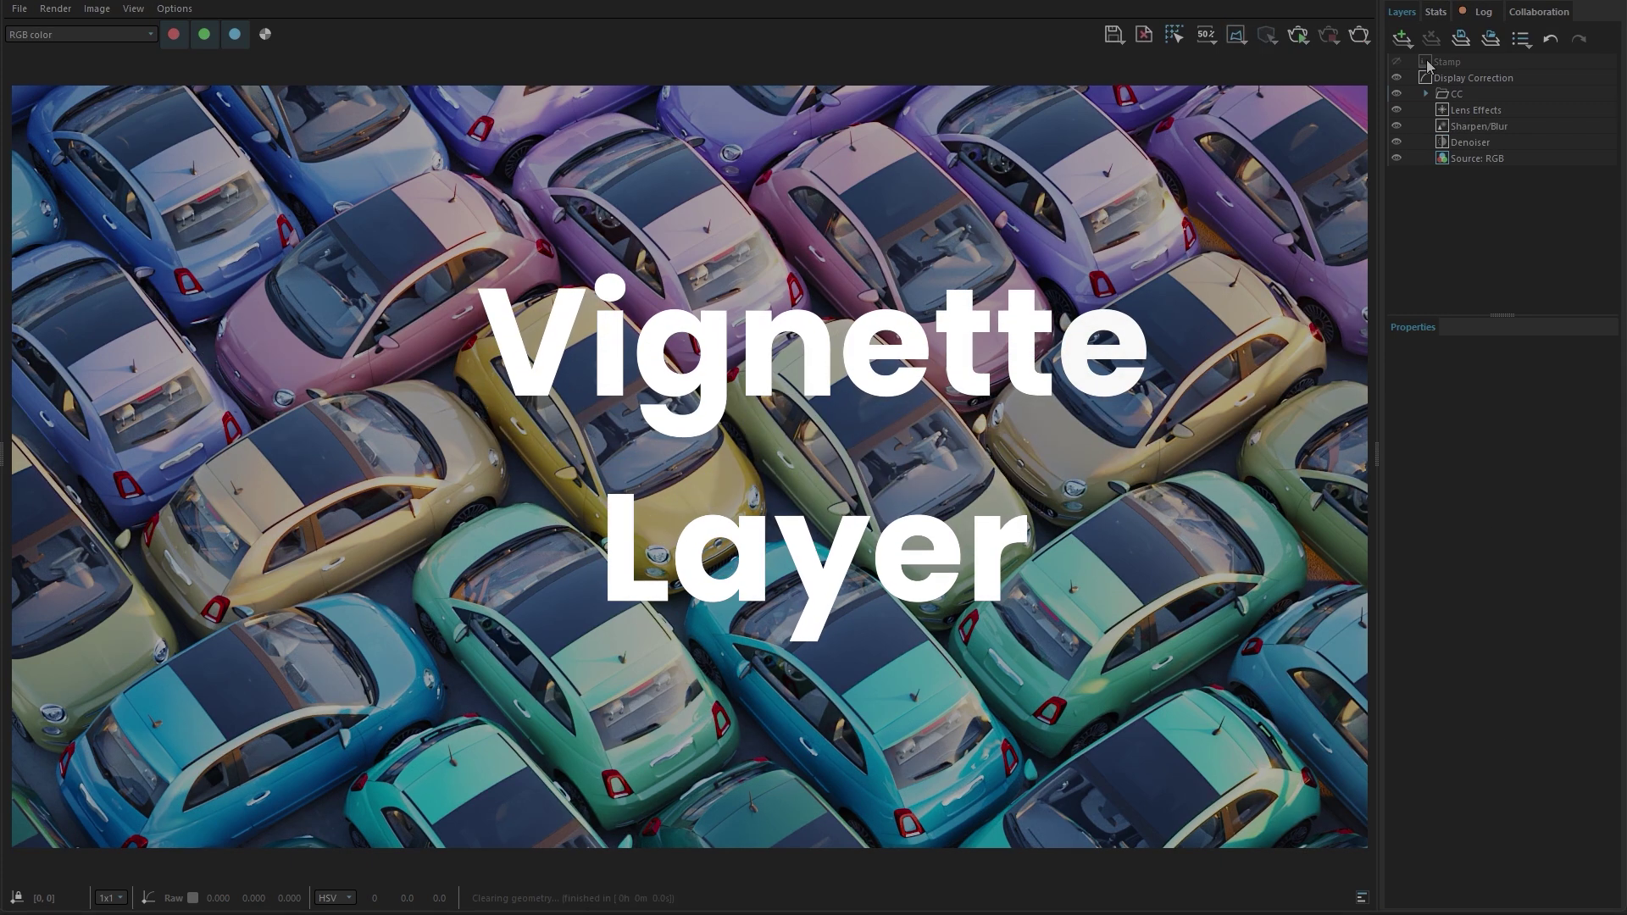
- Add a Vignette layer to the car render with a size of 0.514 and a feather of 0.962
click(1403, 38)
click(1433, 322)
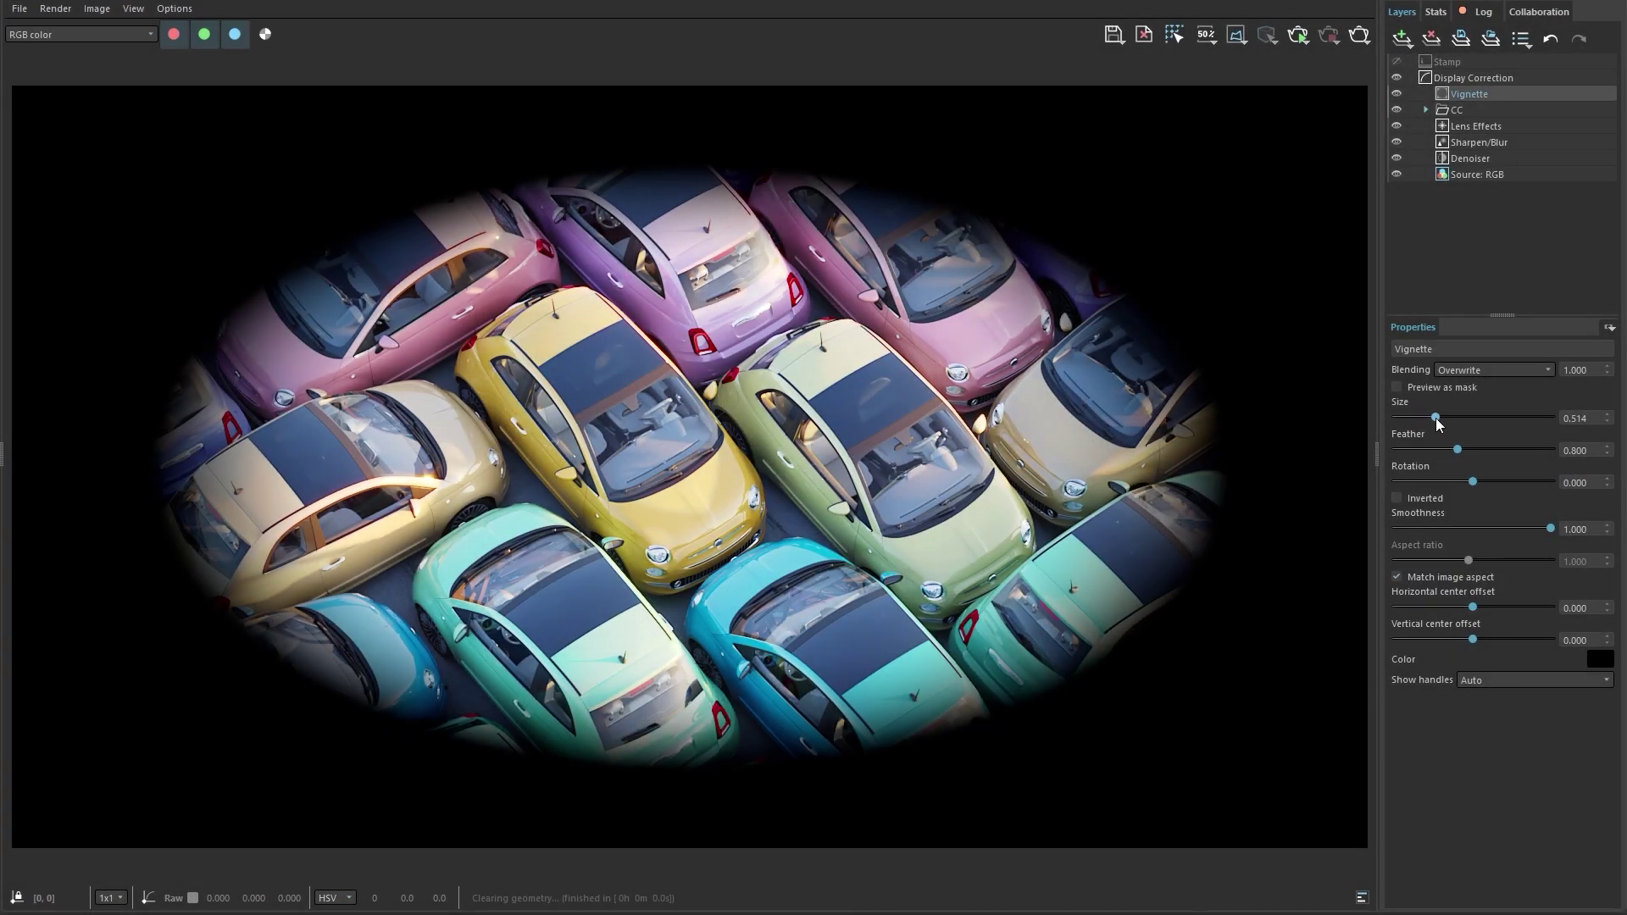
mouse_move(1458, 449)
mouse_down()
mouse_move(1485, 450)
mouse_move(1471, 450)
mouse_up()
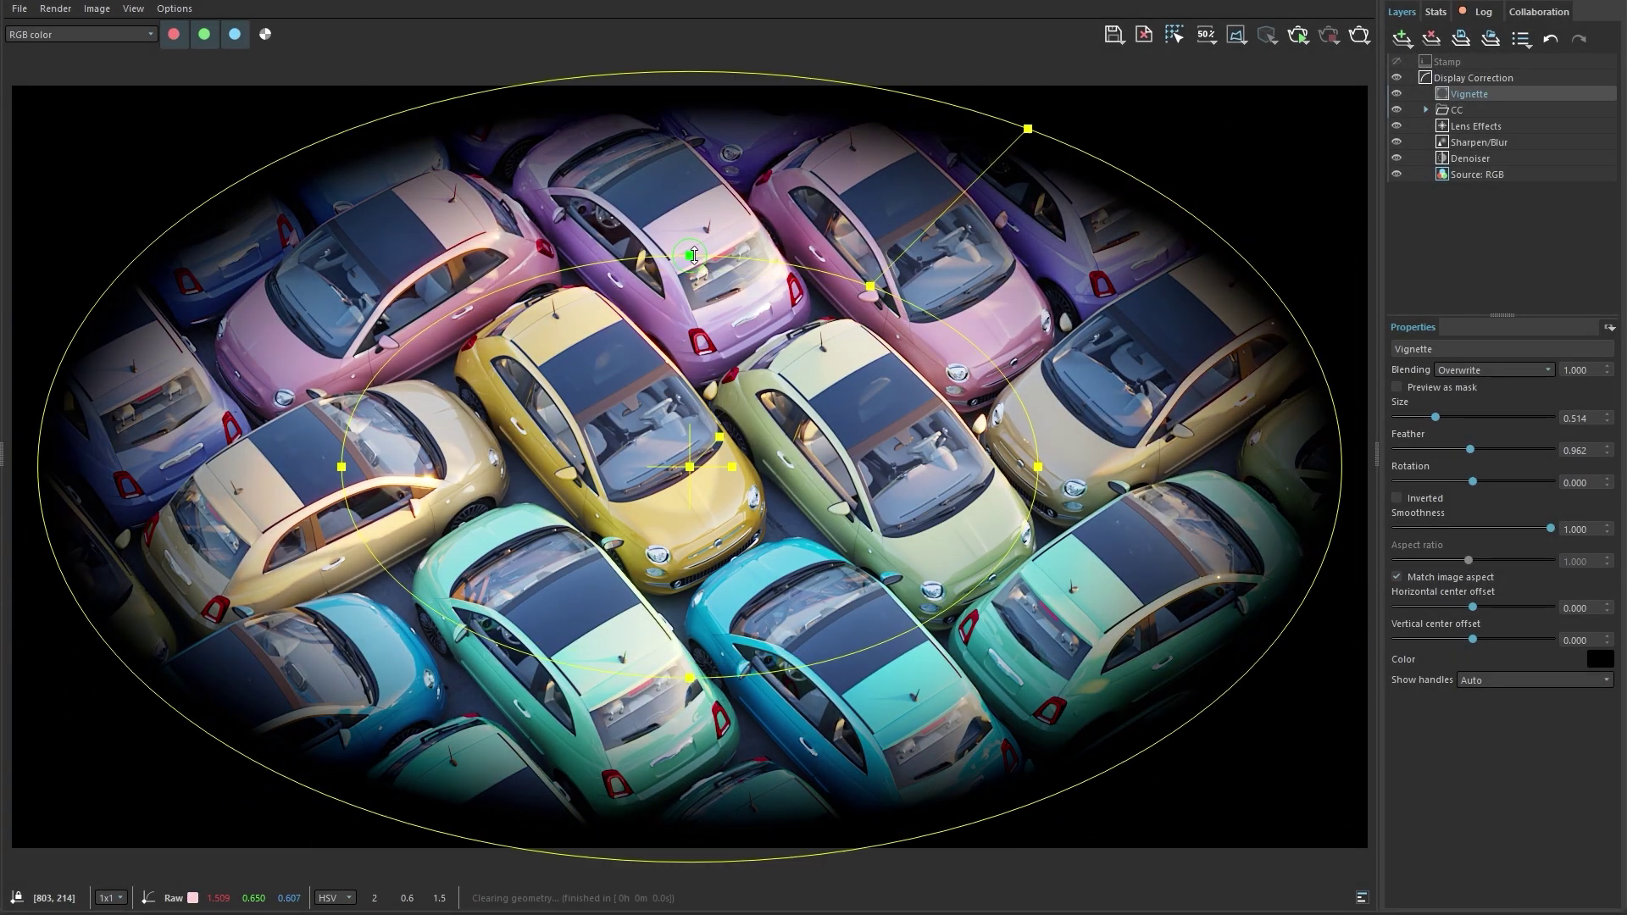
- Enlarge the vignette with its on-image handles to about size 0.662, feather 1.239 and aspect ratio 1.557
drag(694, 255, 691, 244)
drag(1038, 467, 1083, 467)
drag(689, 246, 690, 215)
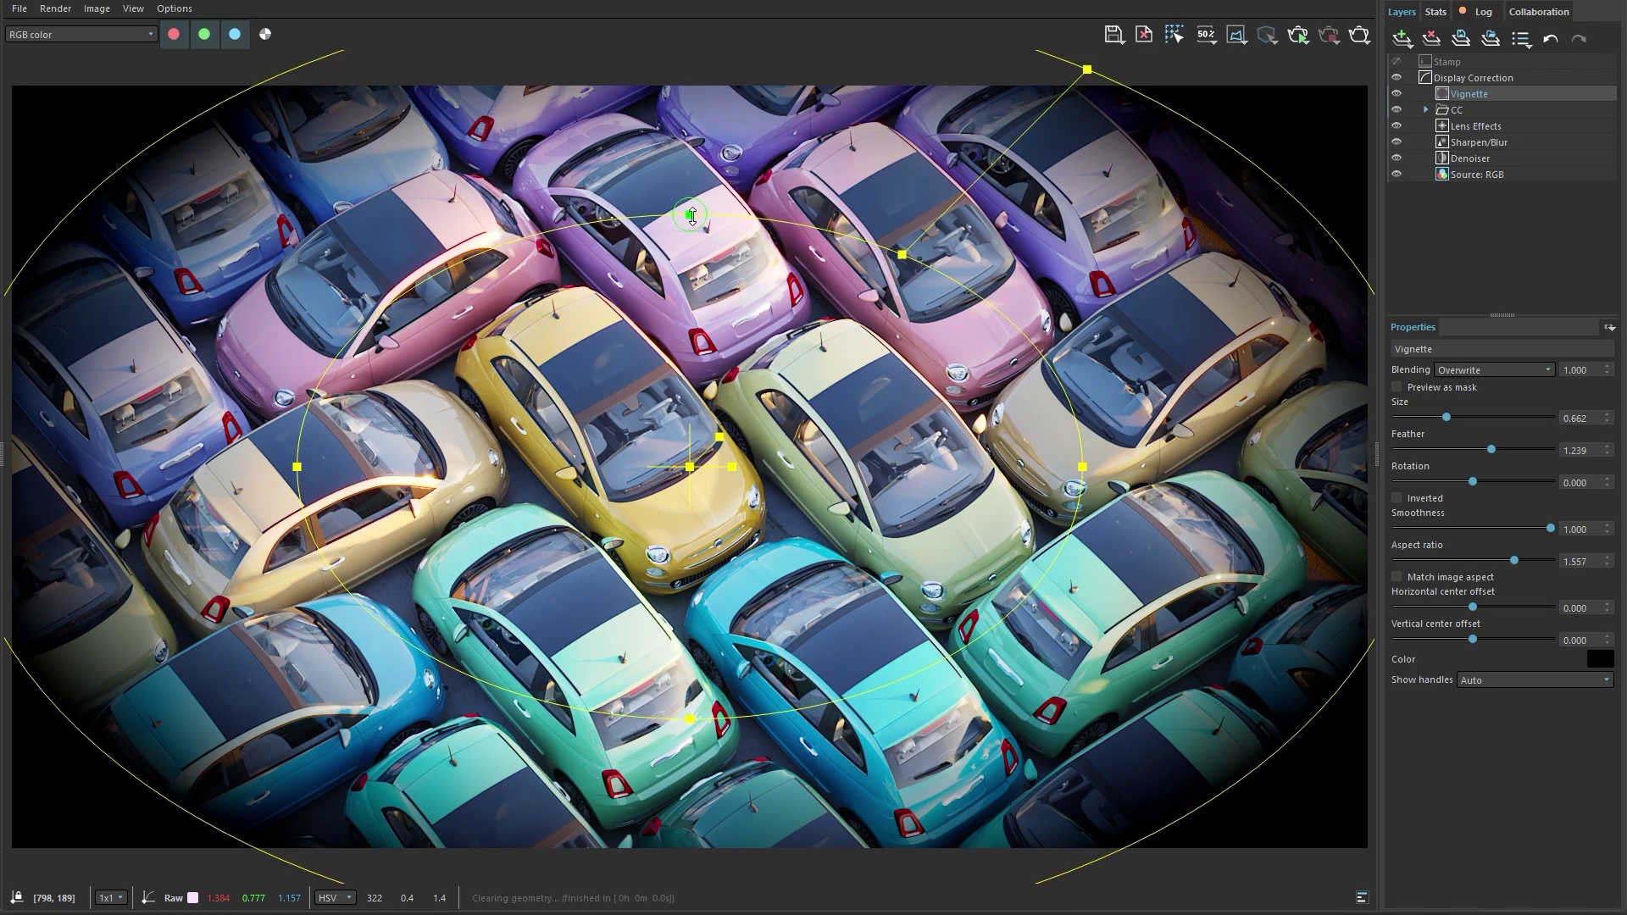
- Raise the vignette's feather and fine-tune its settings with a value of 0.85
drag(1480, 449, 1503, 447)
text(0.85)
key(Return)
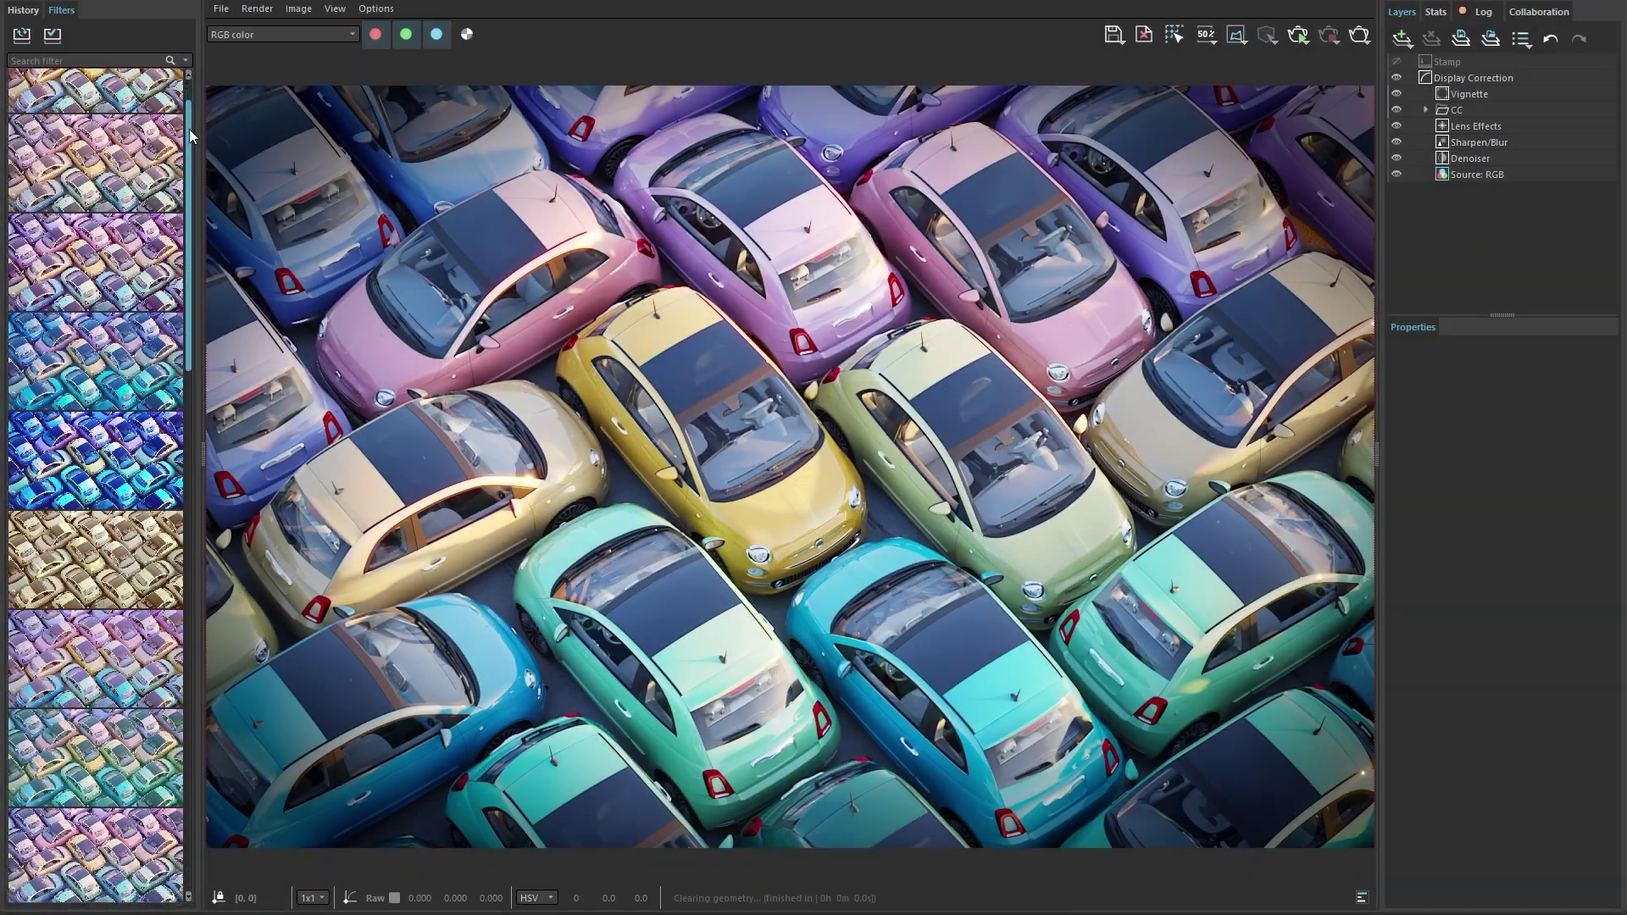
- Try the Urban Edge and Summertime Sepia filter presets on the car render
drag(191, 136, 197, 97)
click(125, 125)
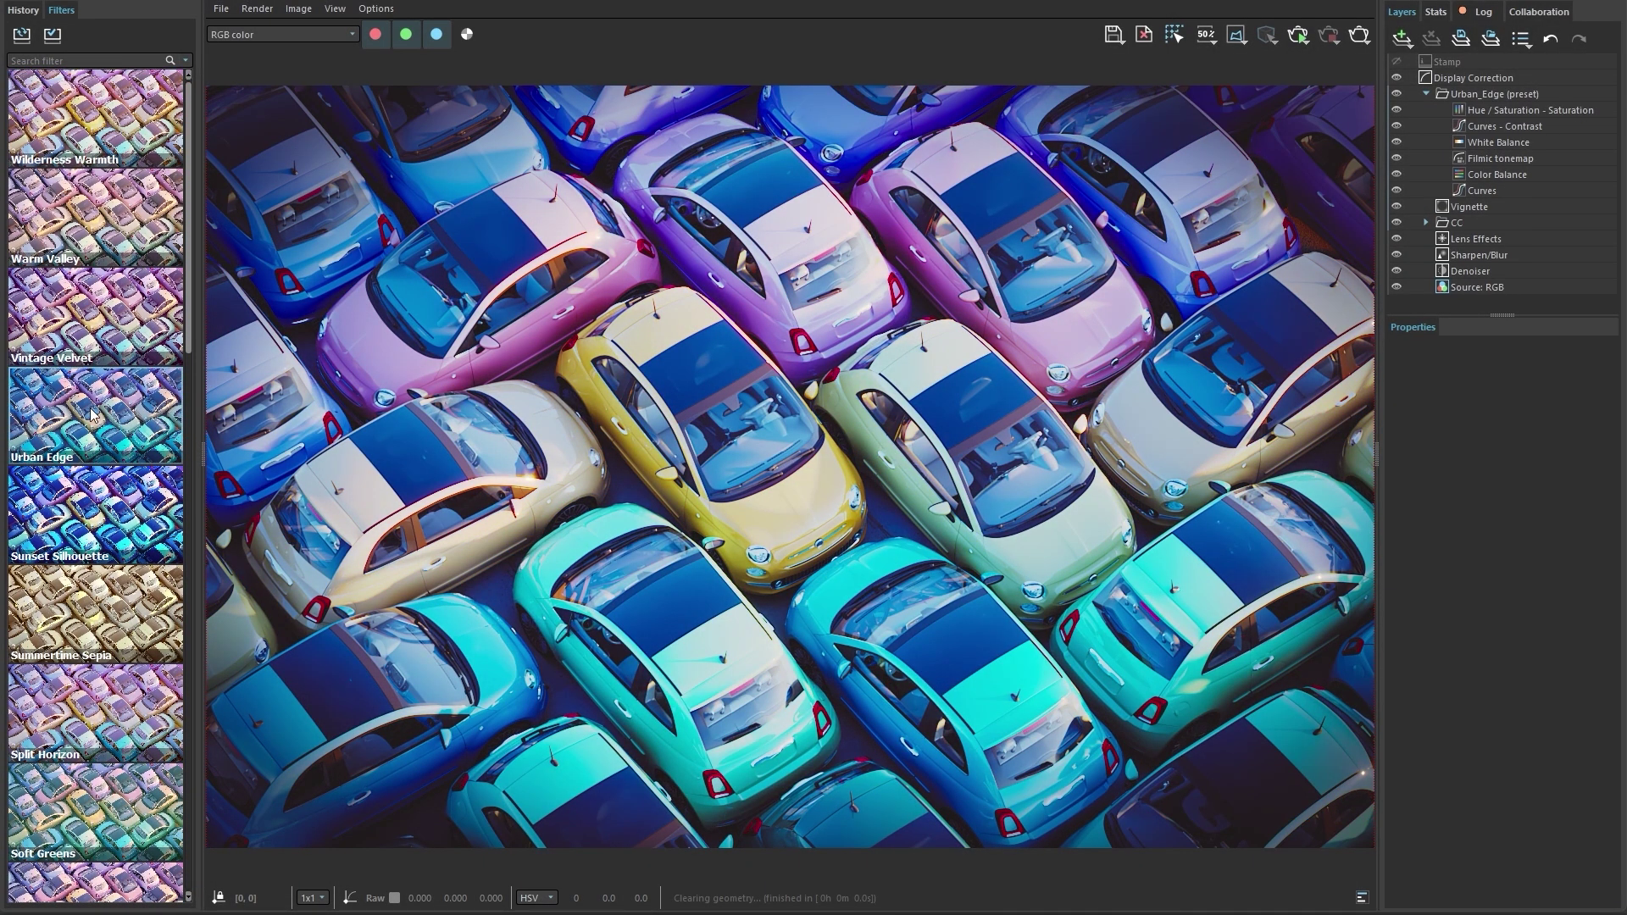
click(90, 602)
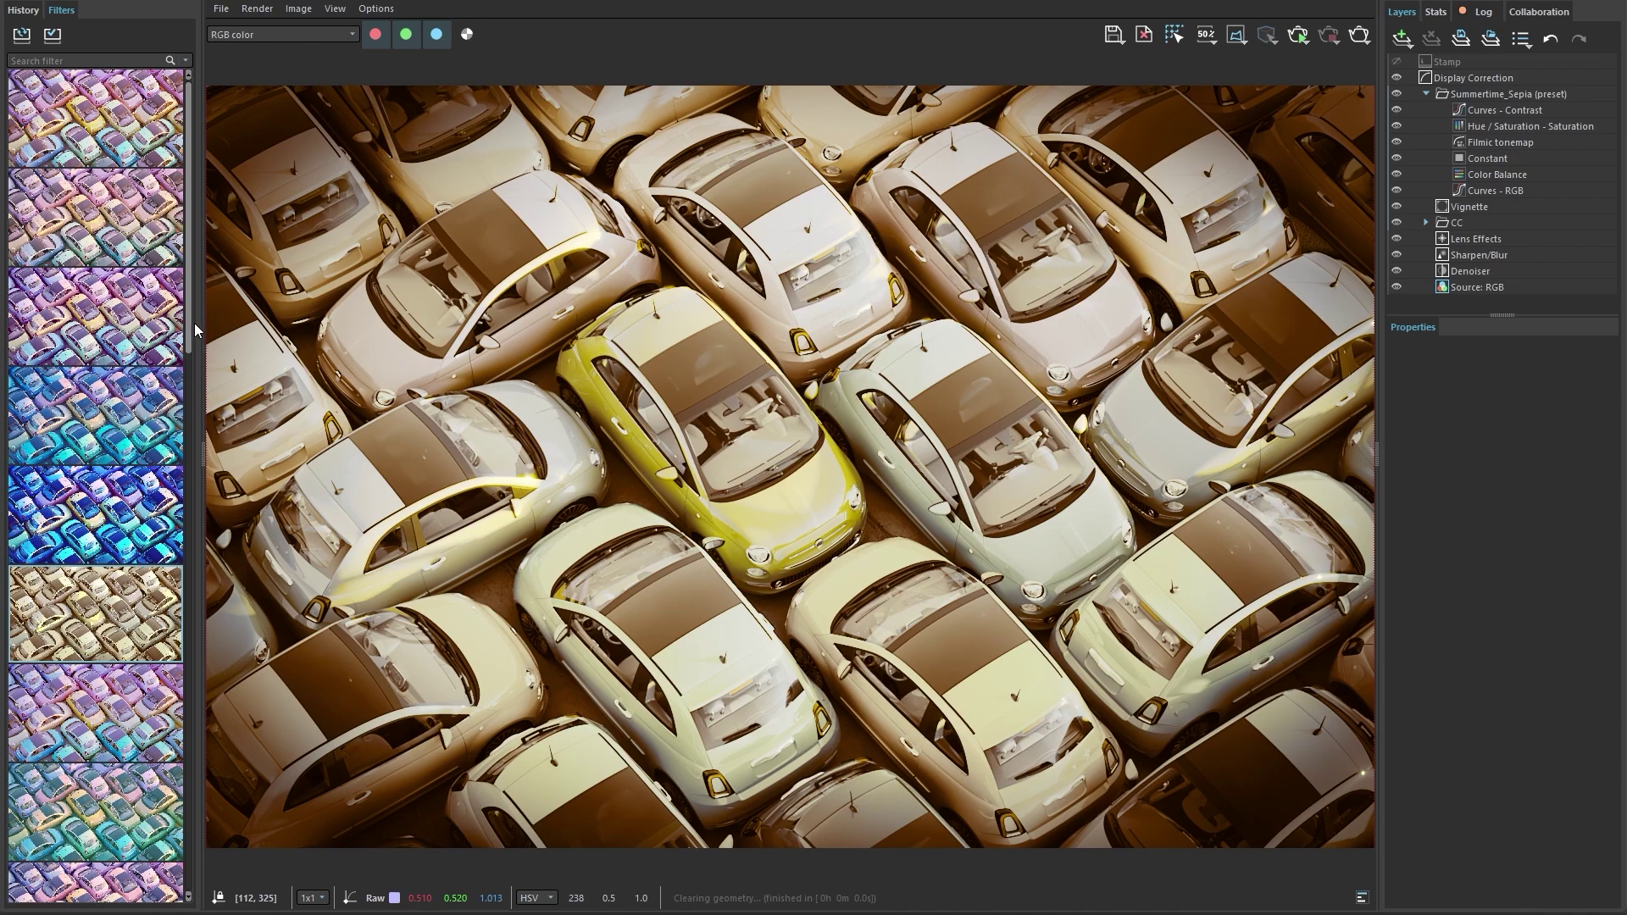
- Apply the Cozy Reds filter preset to the car render and set its blending amount to 0.6
scroll(187, 542, down, 10)
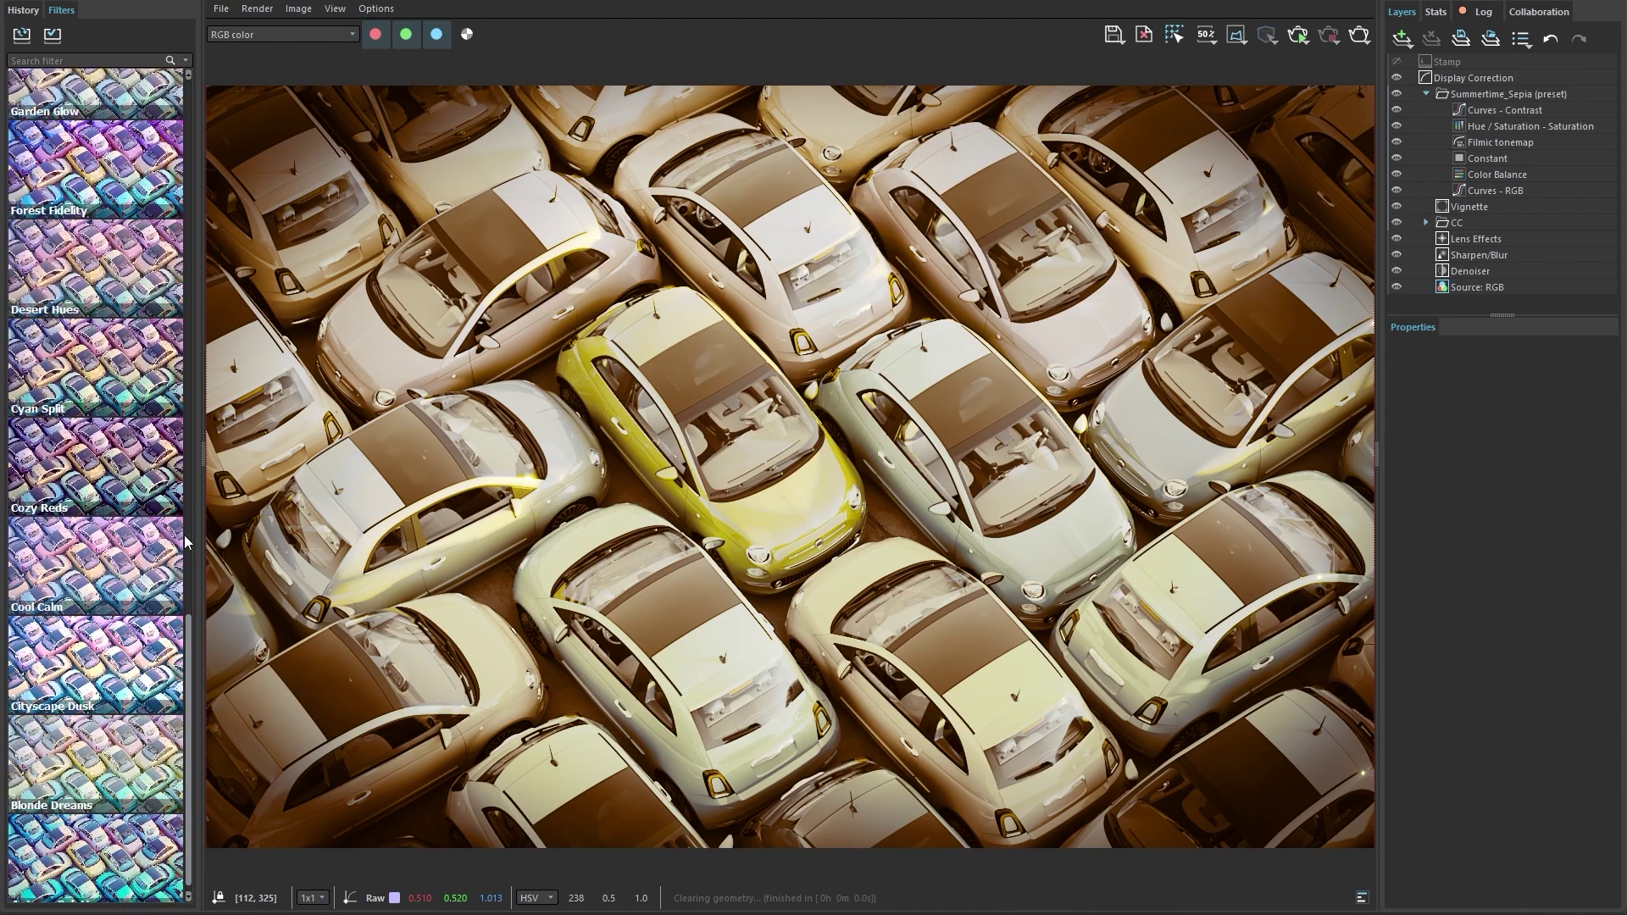
click(125, 465)
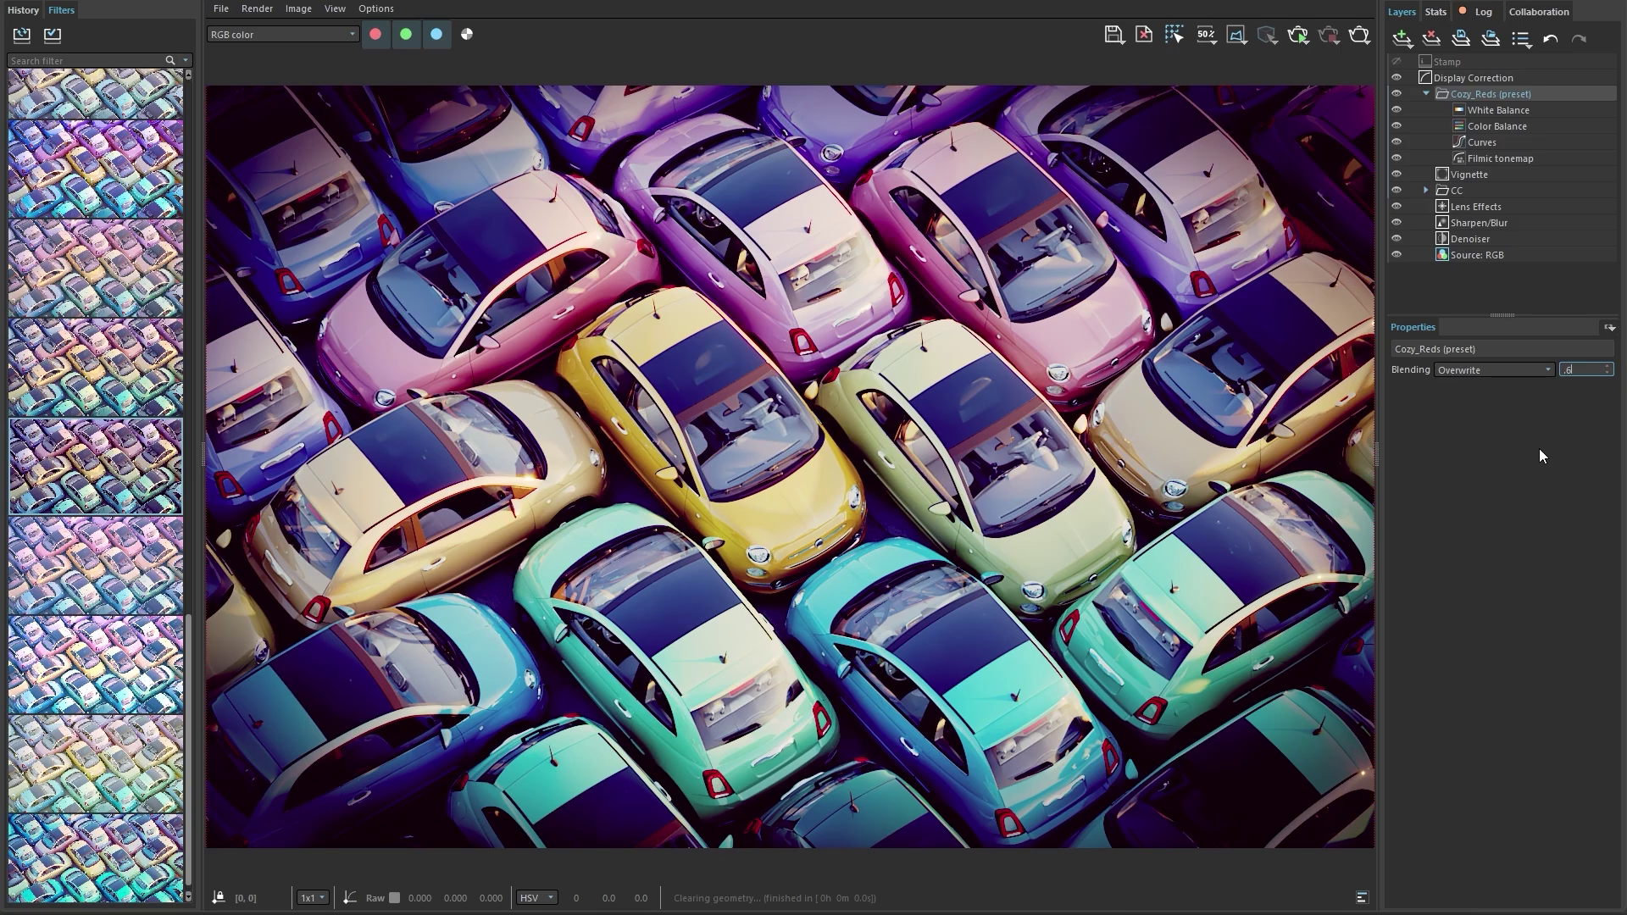
click(1550, 298)
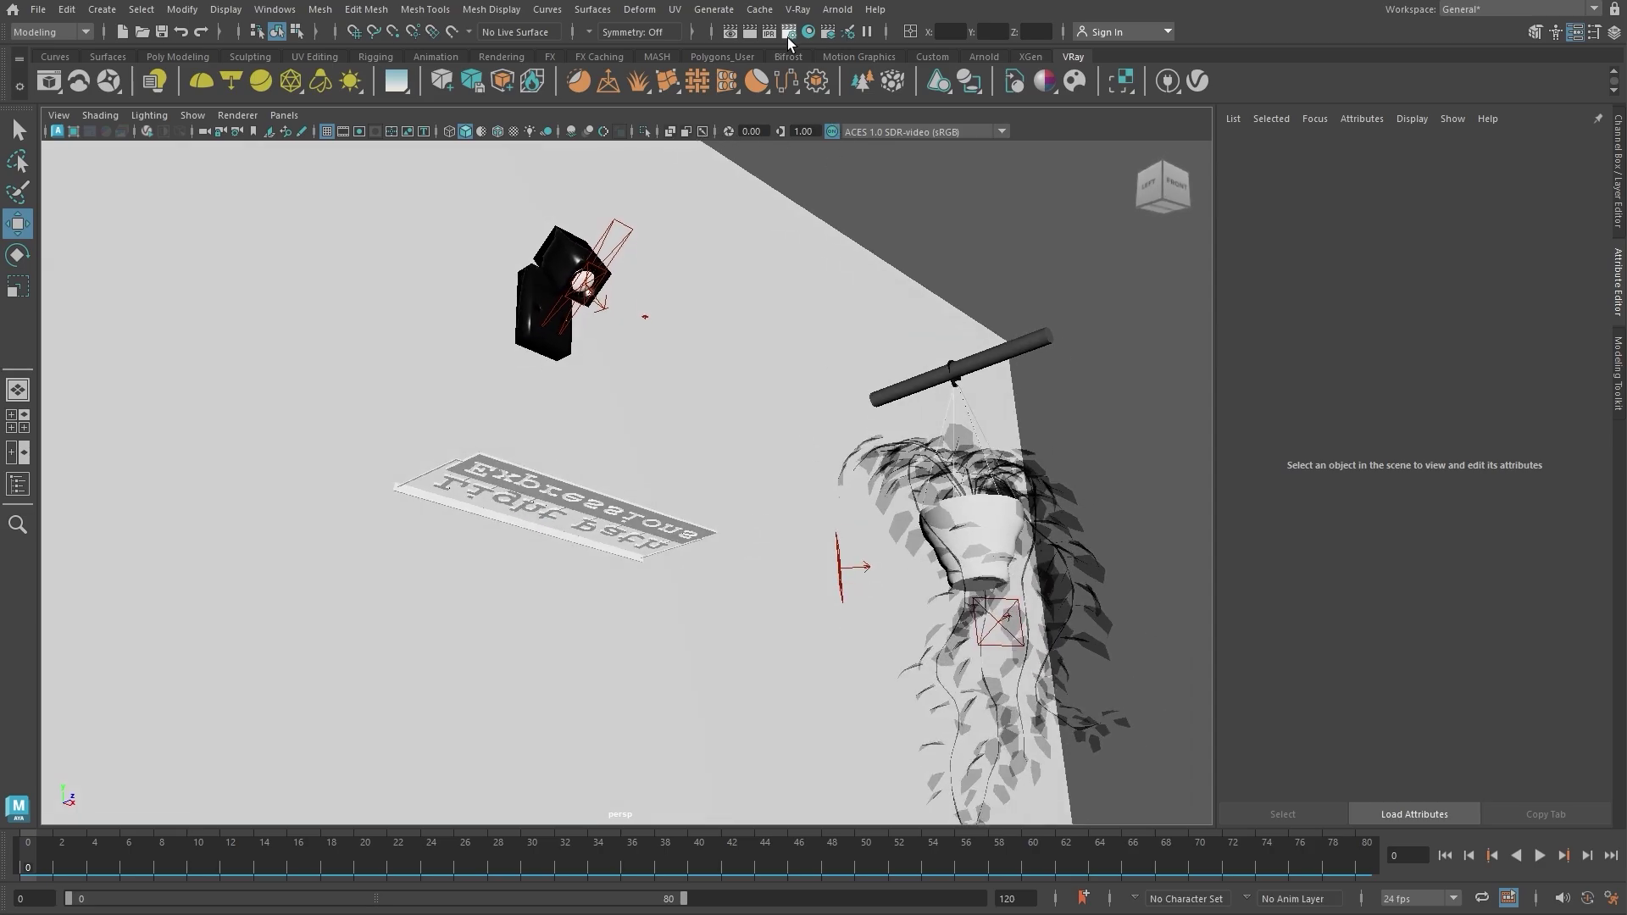
- Add a Light Select render element in the V-Ray render settings
click(787, 33)
click(1117, 204)
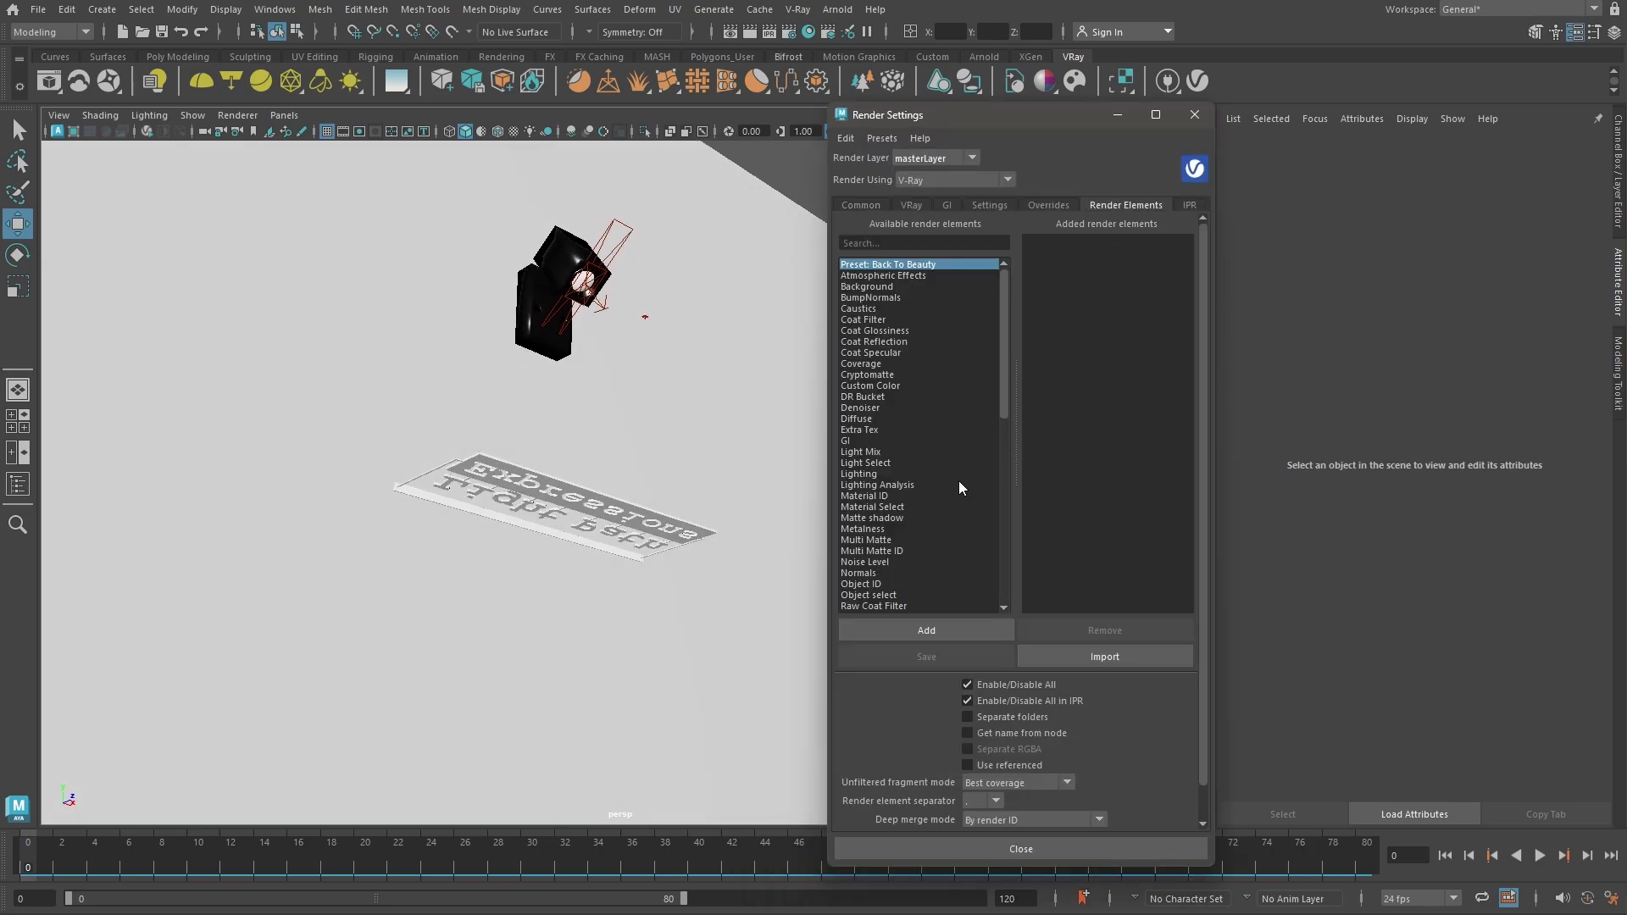
double_click(878, 465)
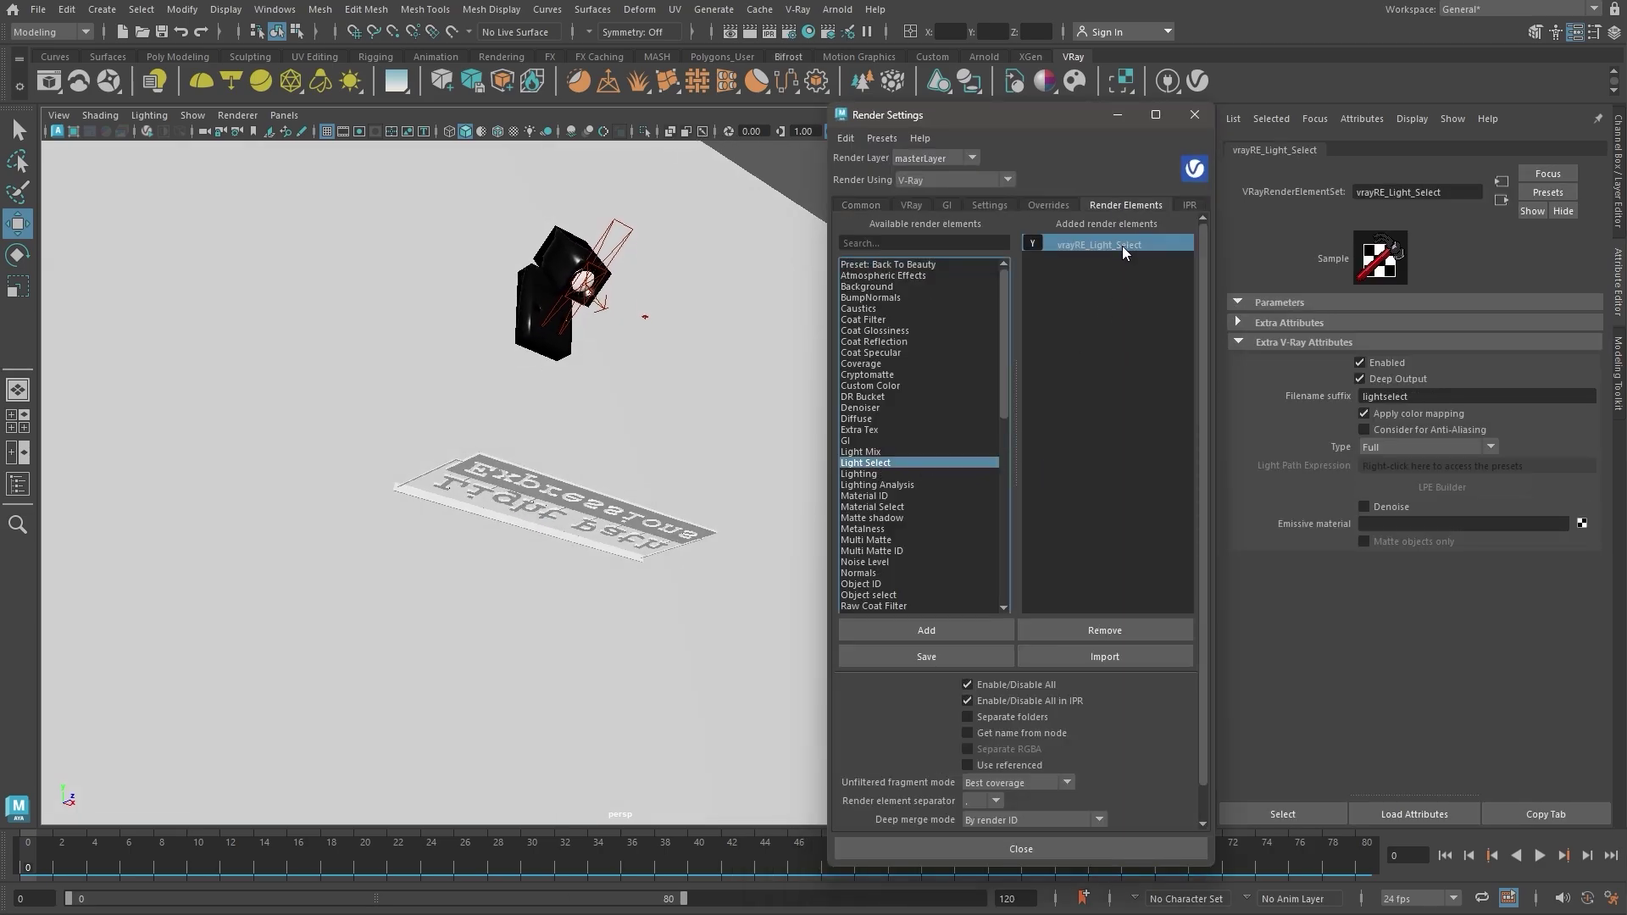
- Rename the Light Select element and set its filename suffix to LightPathEx_Shadow
drag(1441, 192, 1408, 193)
text(LightPathEx_Shadow)
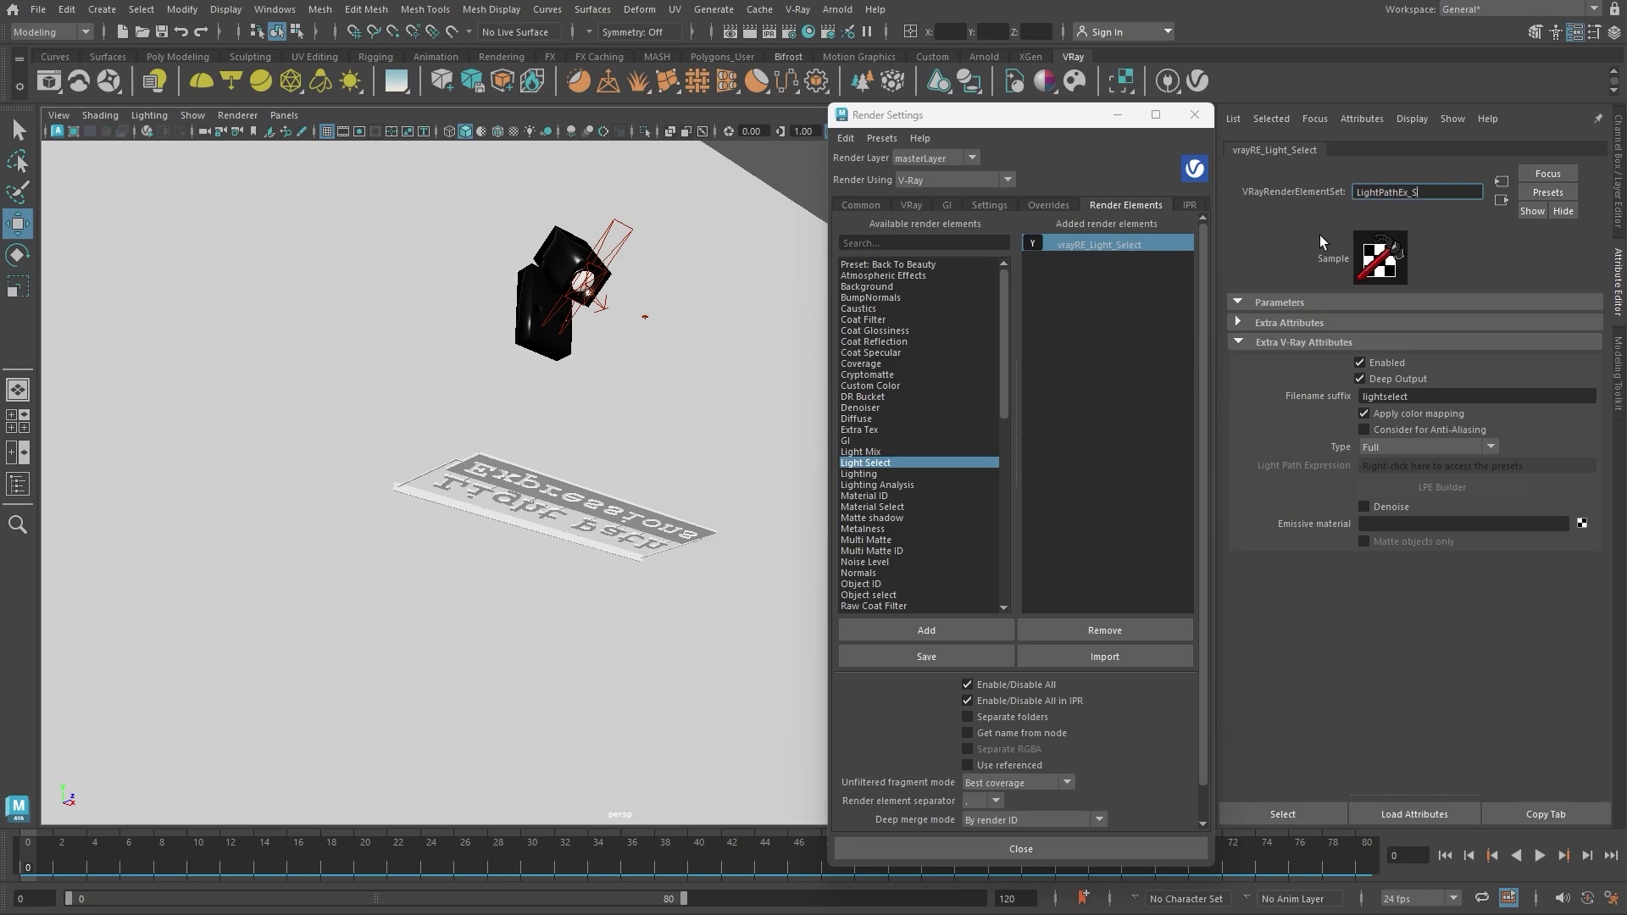
key(Return)
triple_click(1399, 396)
text(LightPathEx_Shadow)
- Set the element's type to Light path expression and build the expression from "shadow;" plus the Lighting render element preset
click(1427, 447)
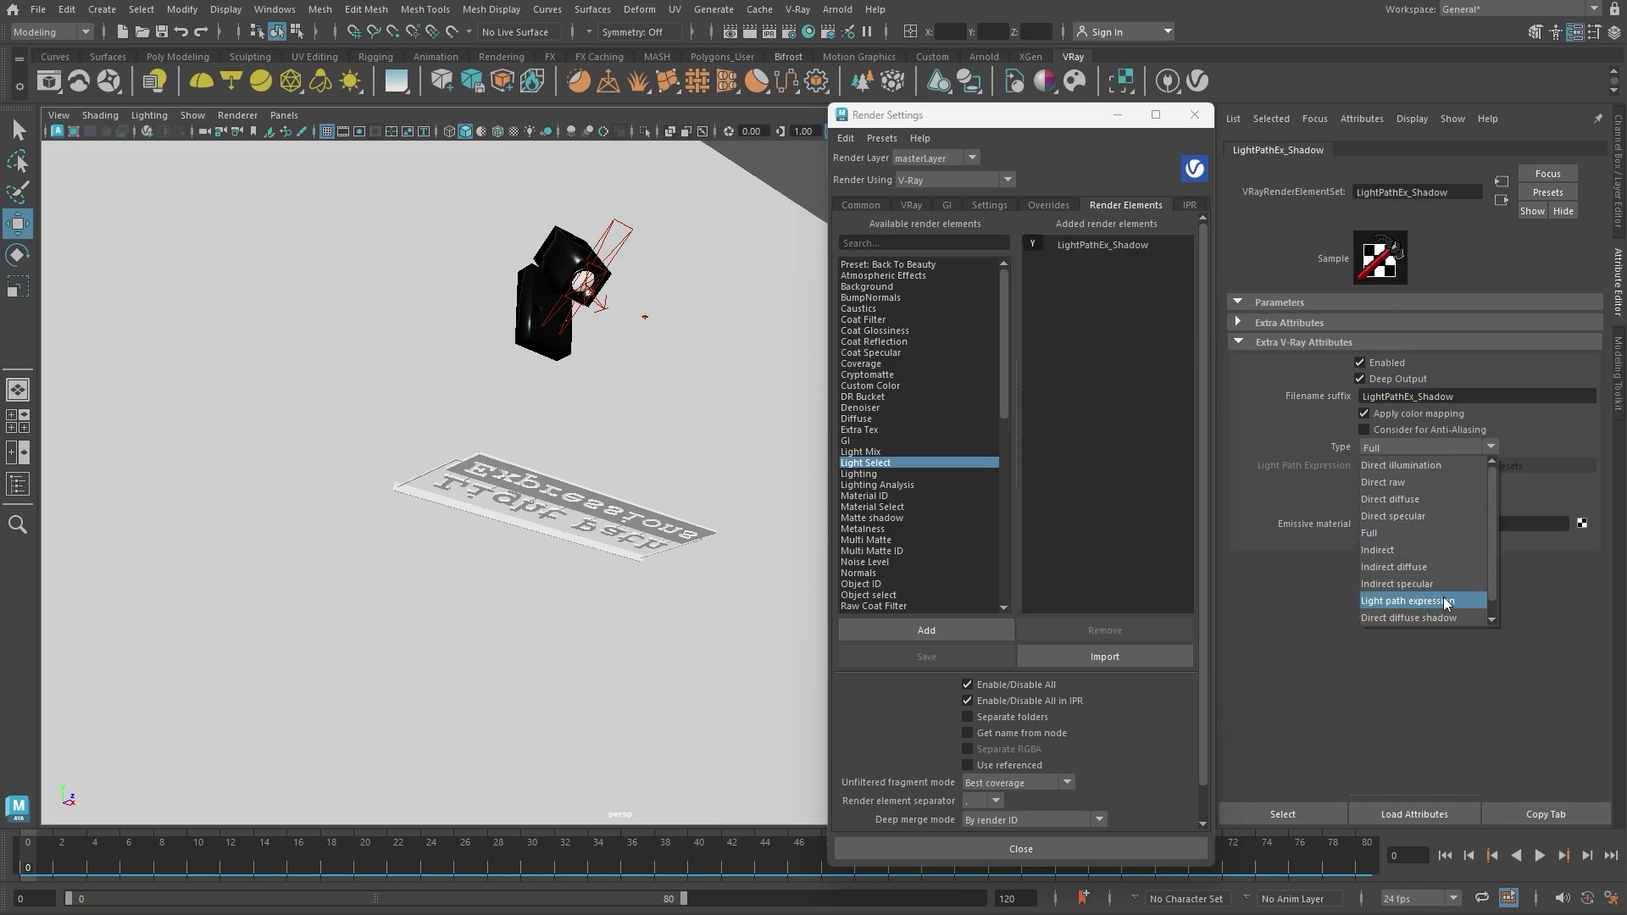
click(1467, 596)
click(1424, 466)
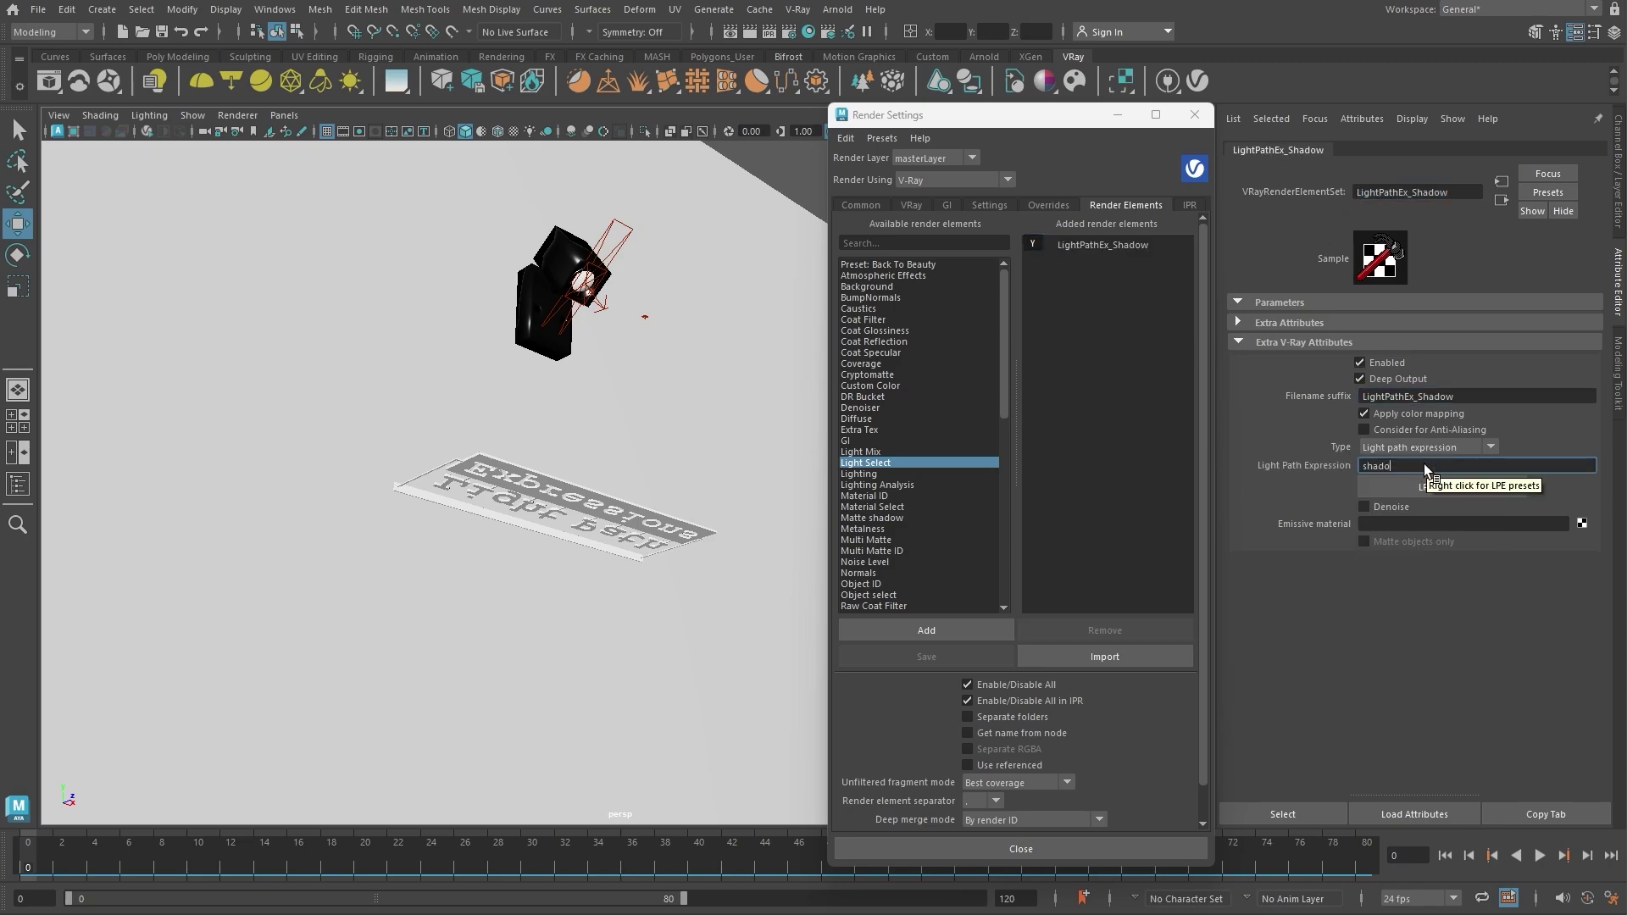
right_click(1419, 463)
mouse_move(1479, 516)
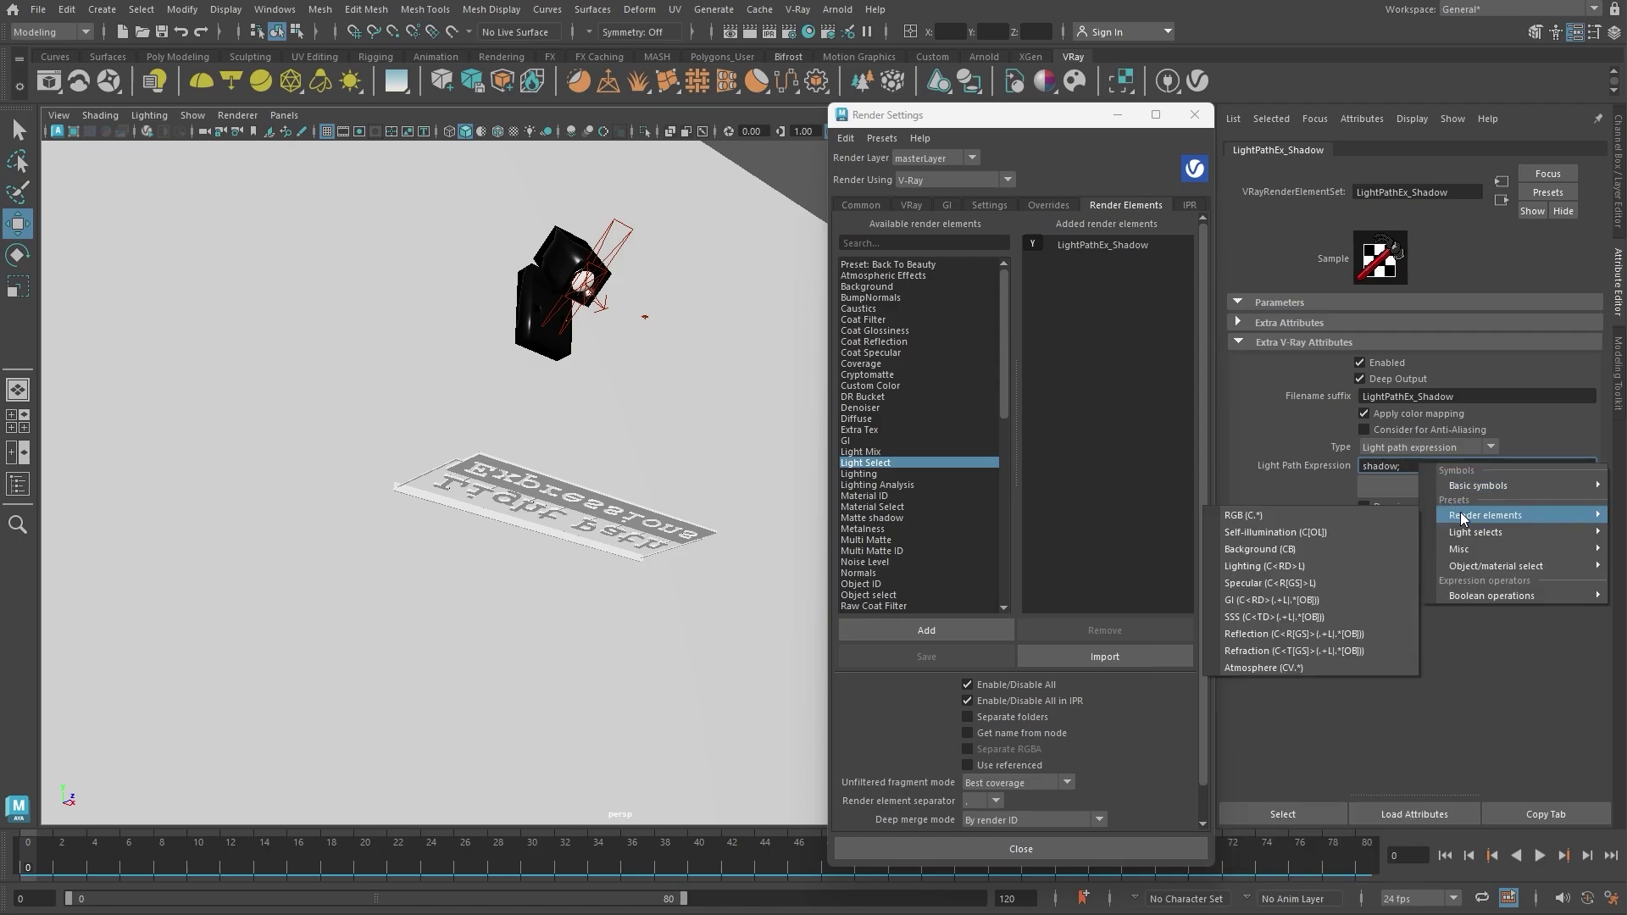
click(1315, 566)
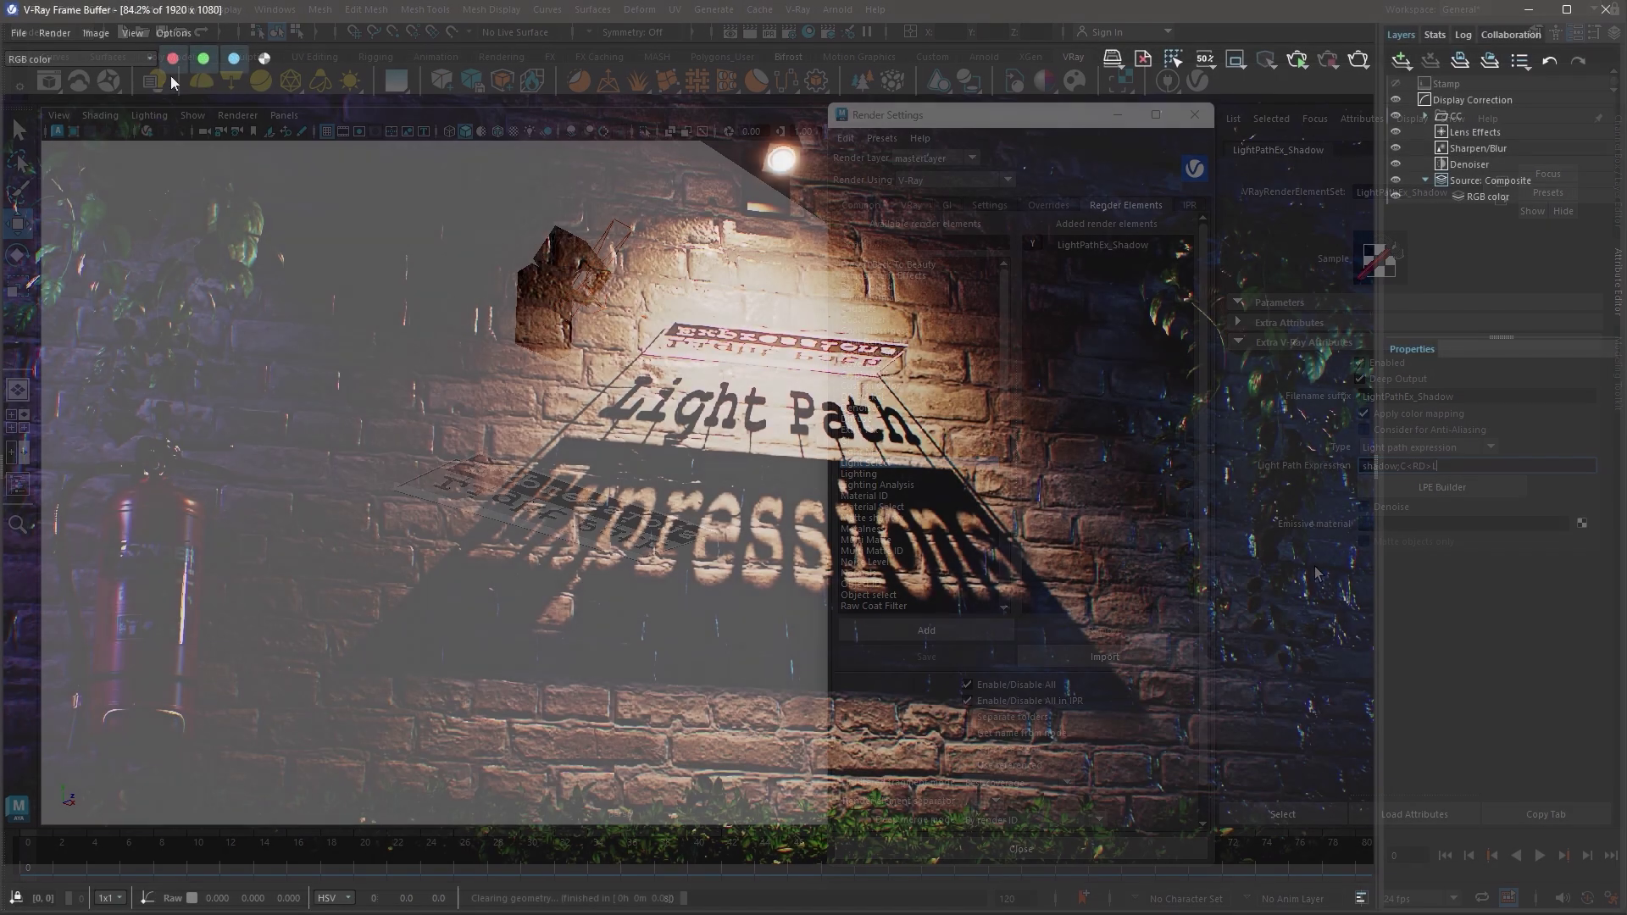
- Inspect the LightPathEx_Shadow channel in the frame buffer and return to RGB color
click(128, 59)
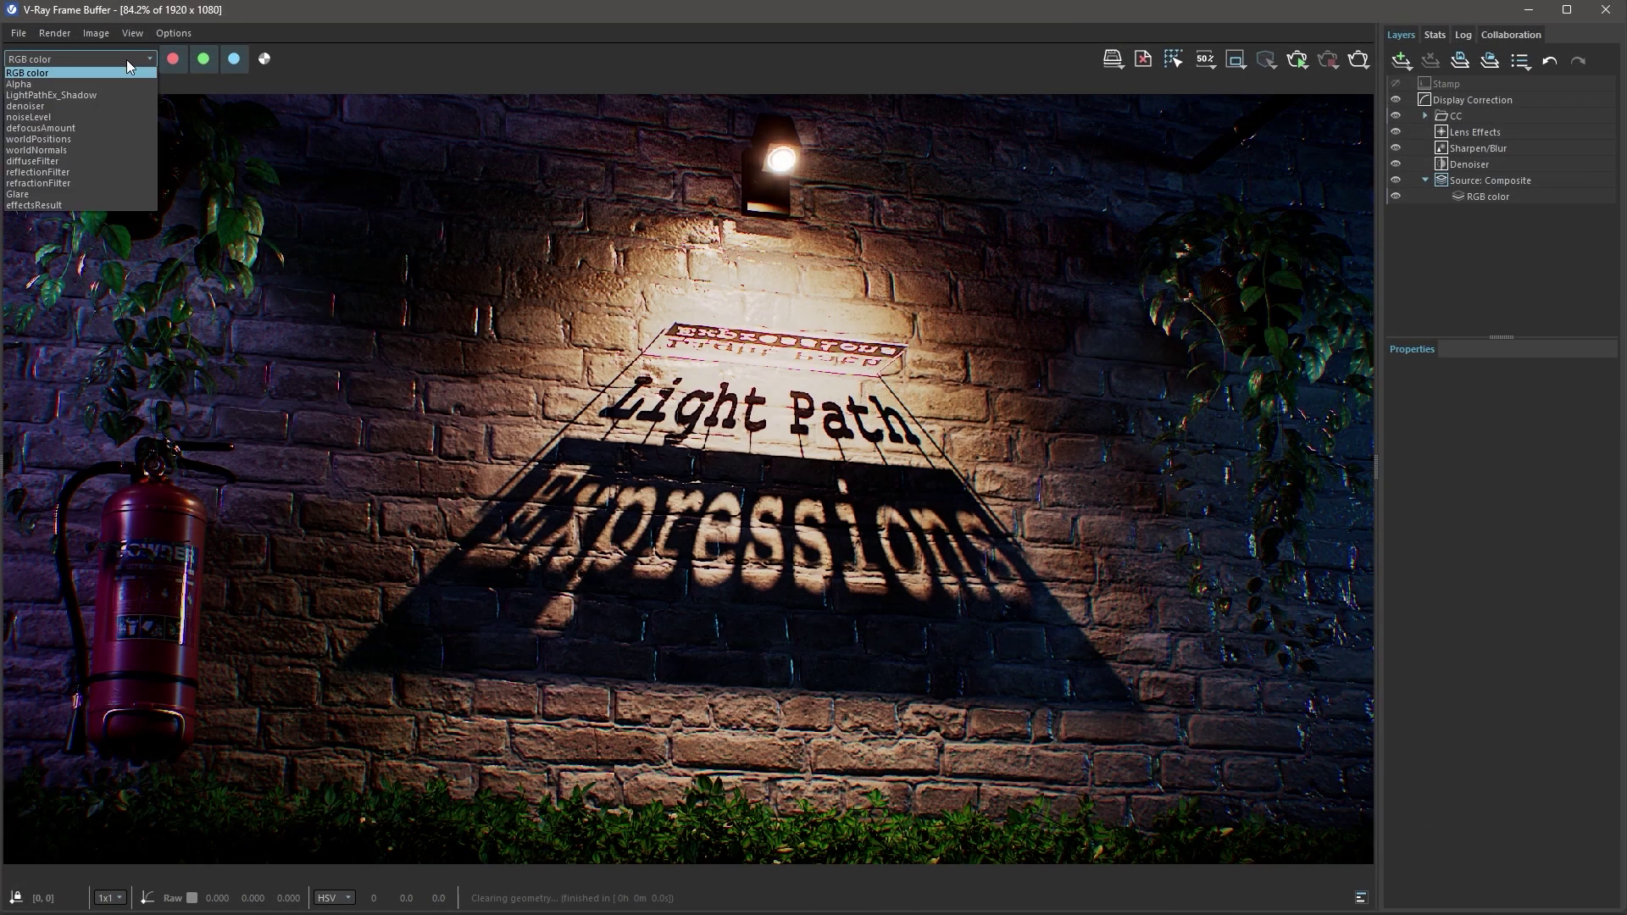
click(103, 94)
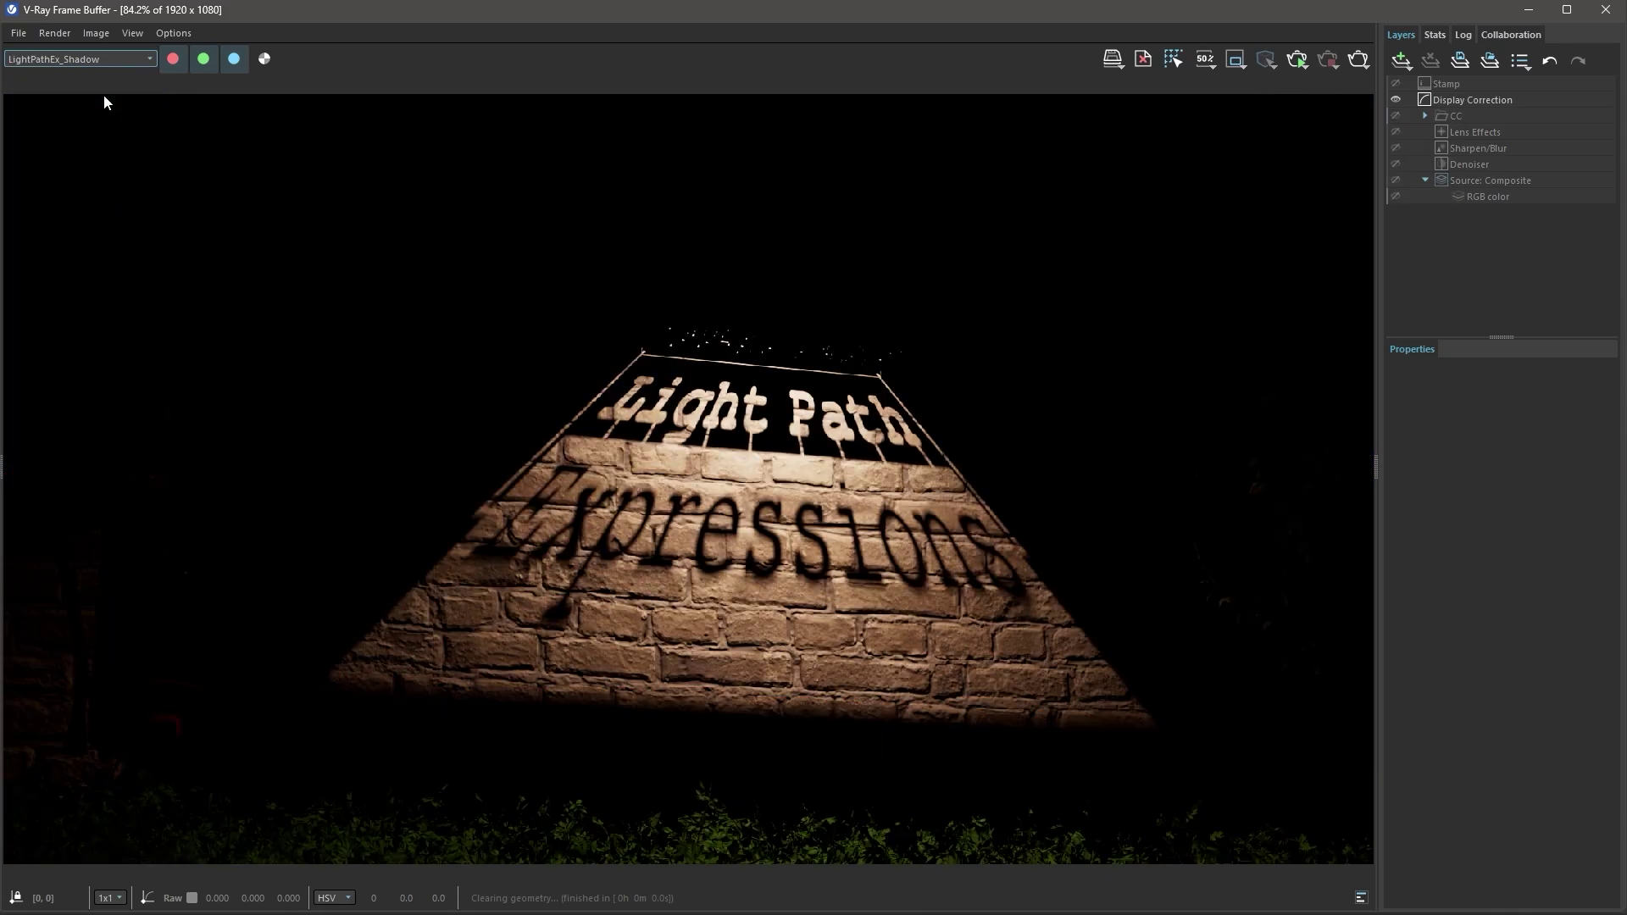
click(105, 60)
click(108, 73)
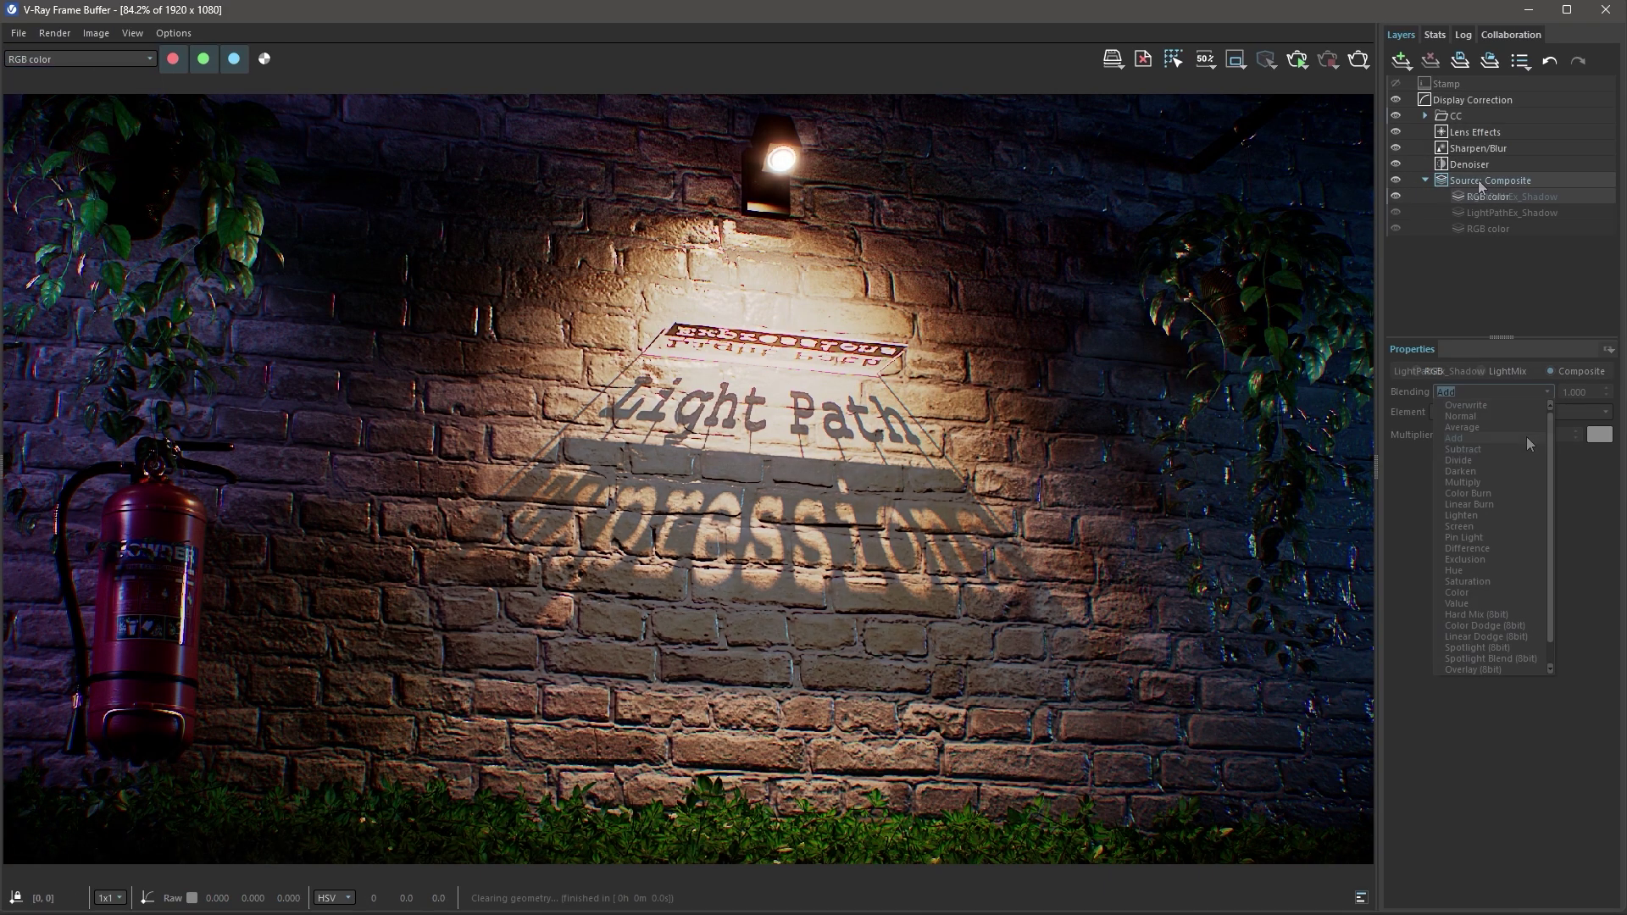
- Blend the LightPathEx_Shadow layers into the composite using Add and Subtract, and add an Exposure layer lowered to about -0.246
click(1518, 435)
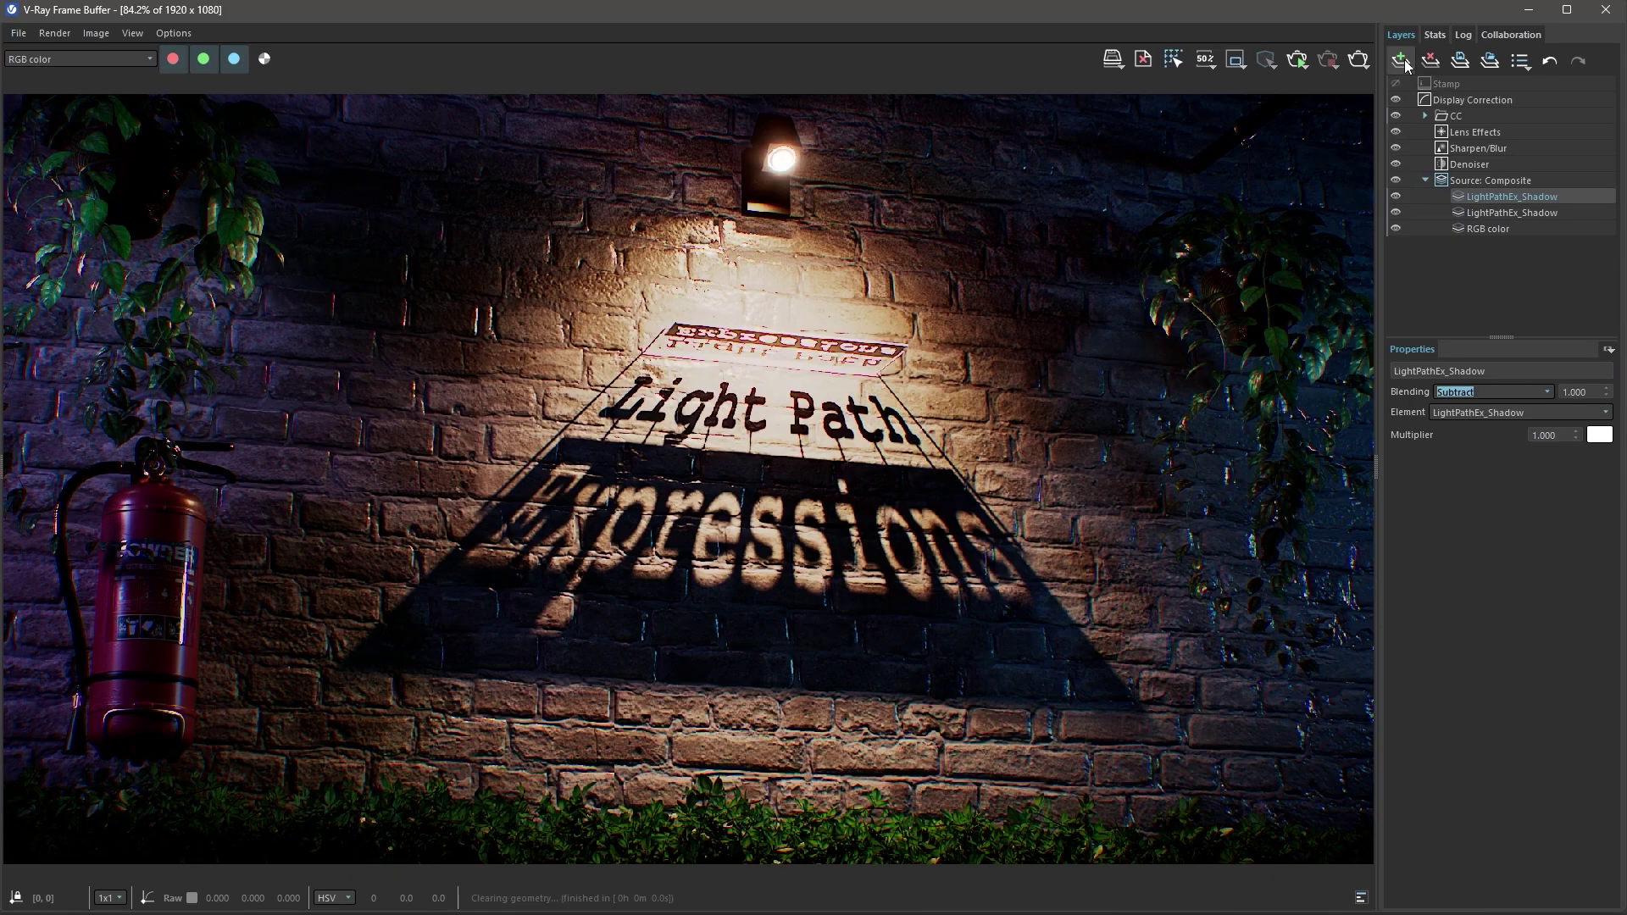
click(1402, 61)
click(1439, 243)
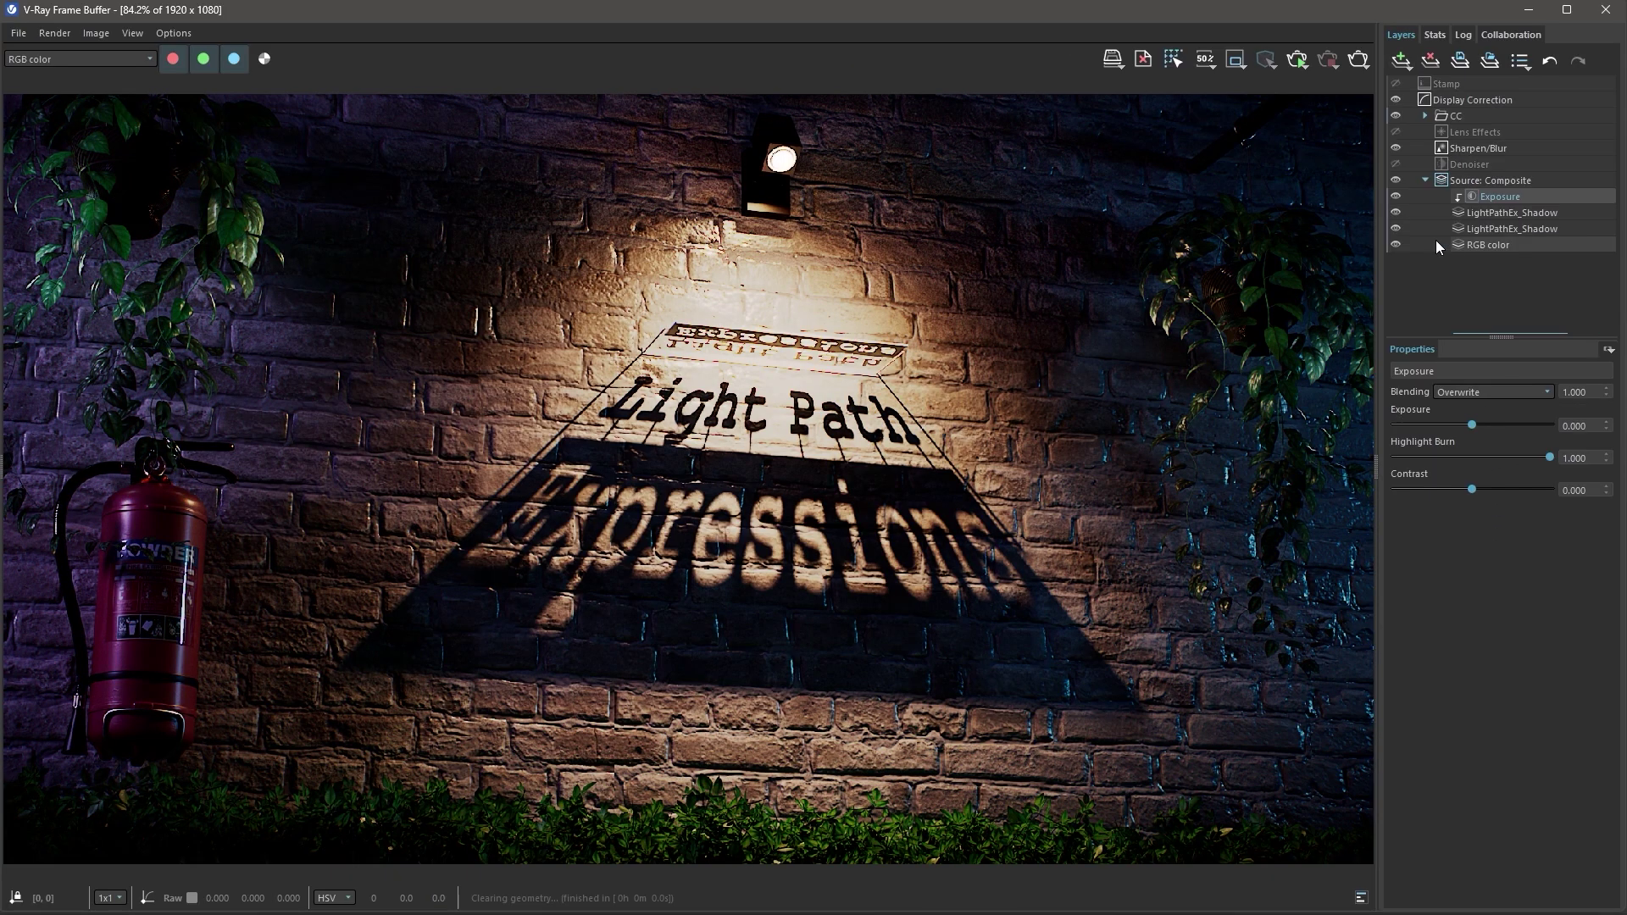
drag(1472, 424, 1469, 424)
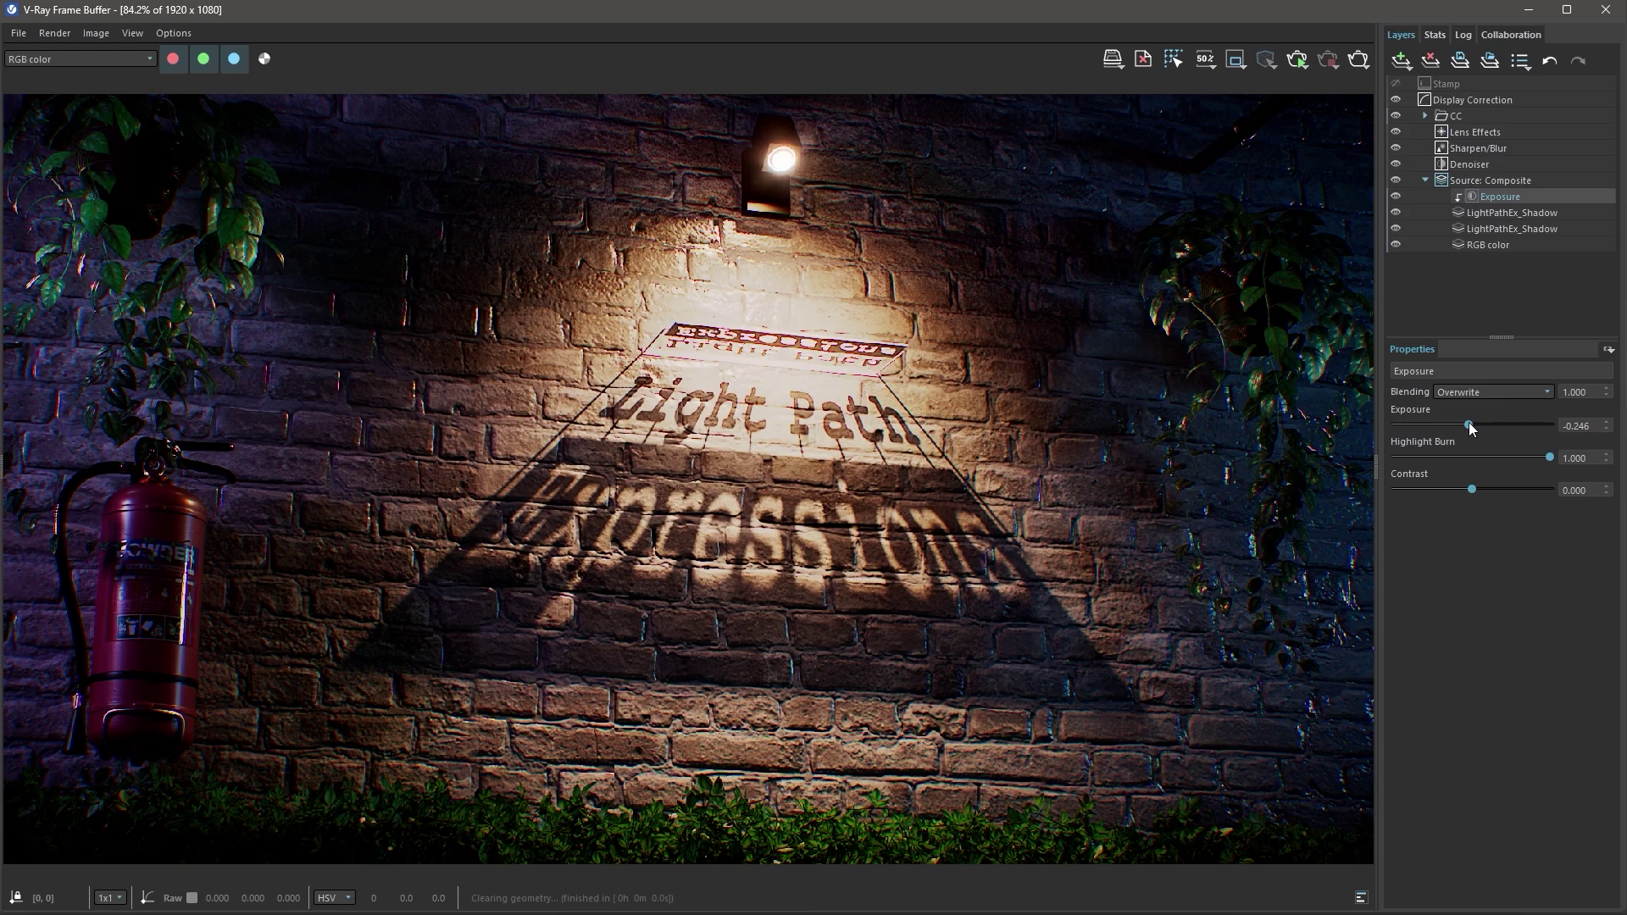
- Add a Color Balance layer to the shadow composite and shift its Yellow - Blue balance slightly toward blue
click(1405, 62)
click(1436, 190)
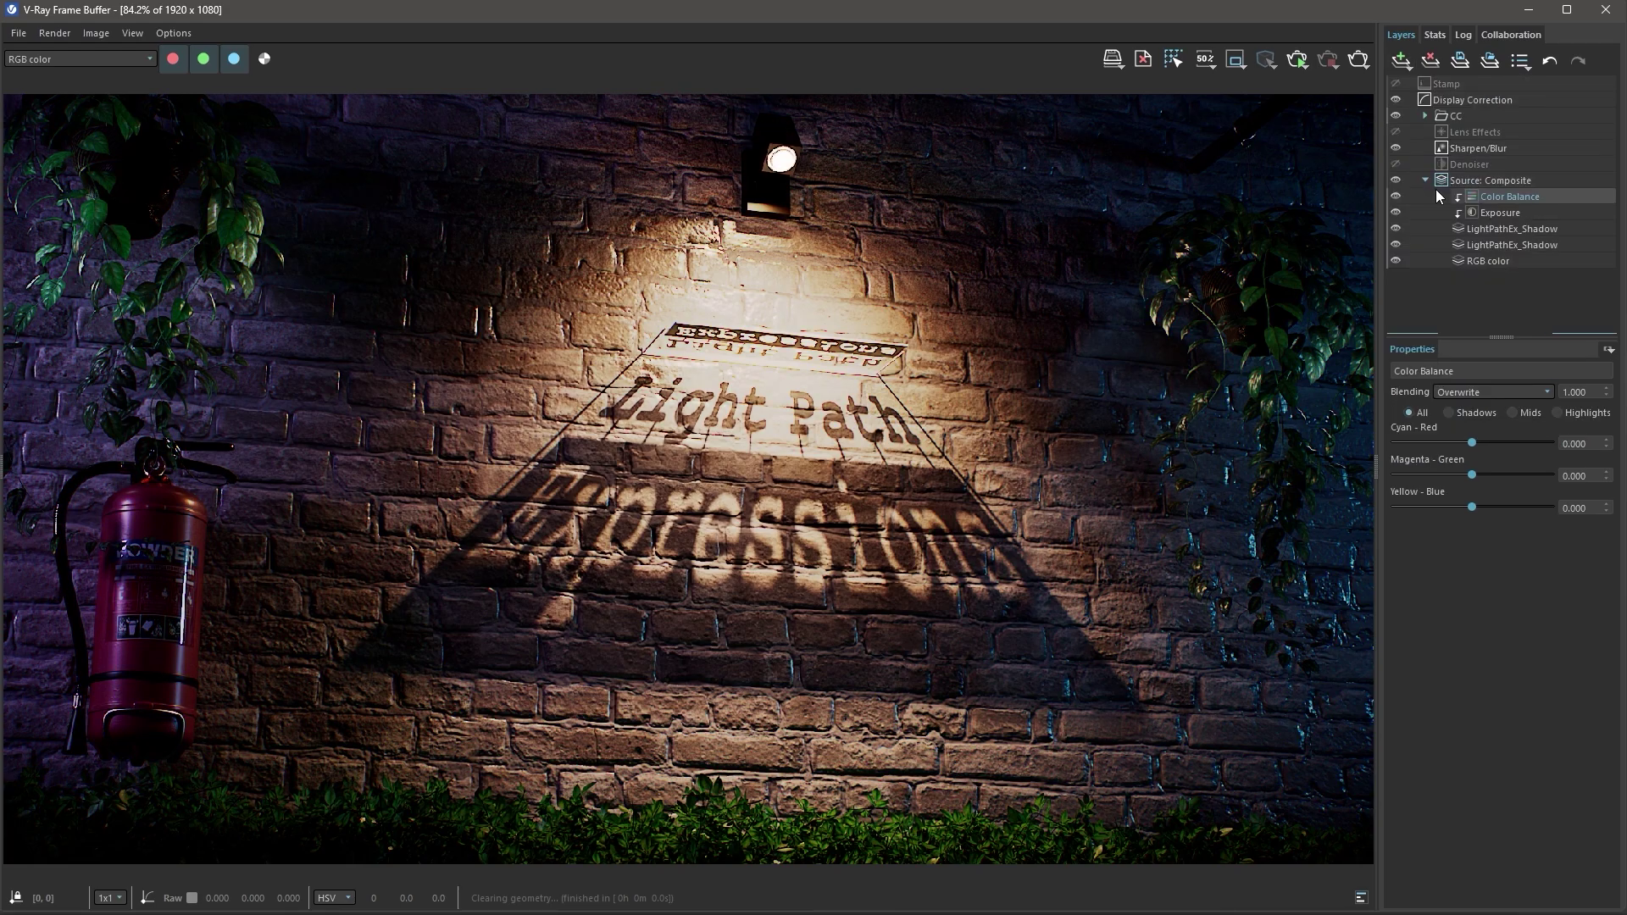
drag(1472, 507, 1476, 506)
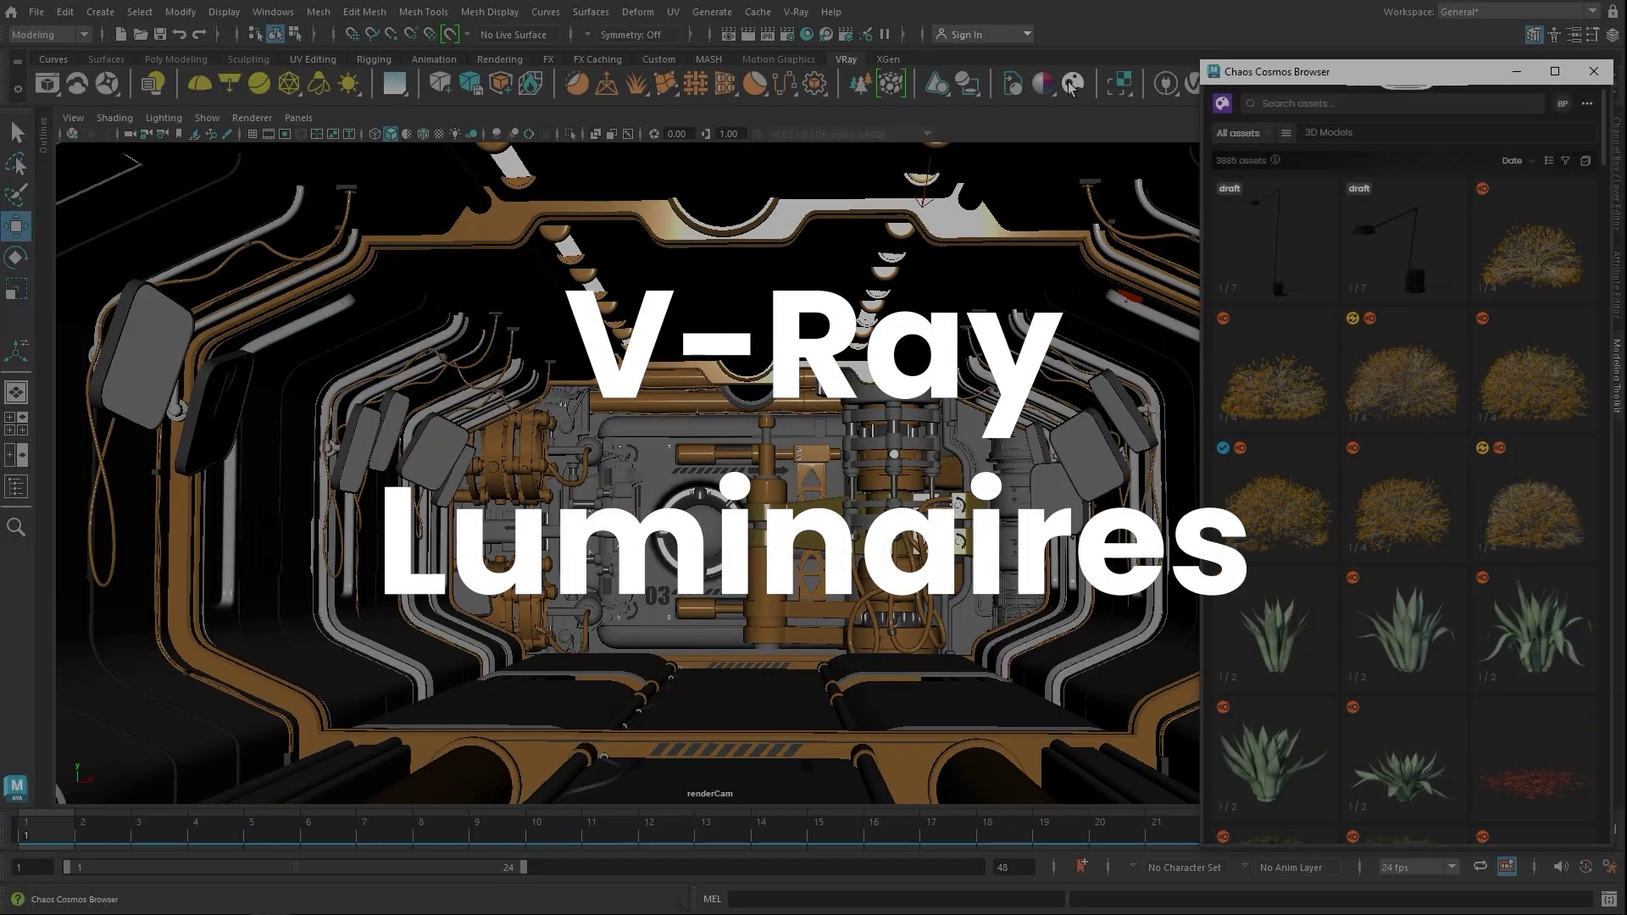
- Filter the Cosmos assets by the Luminaire tag and import the Modena Led 912 152 073 fixture
click(1565, 161)
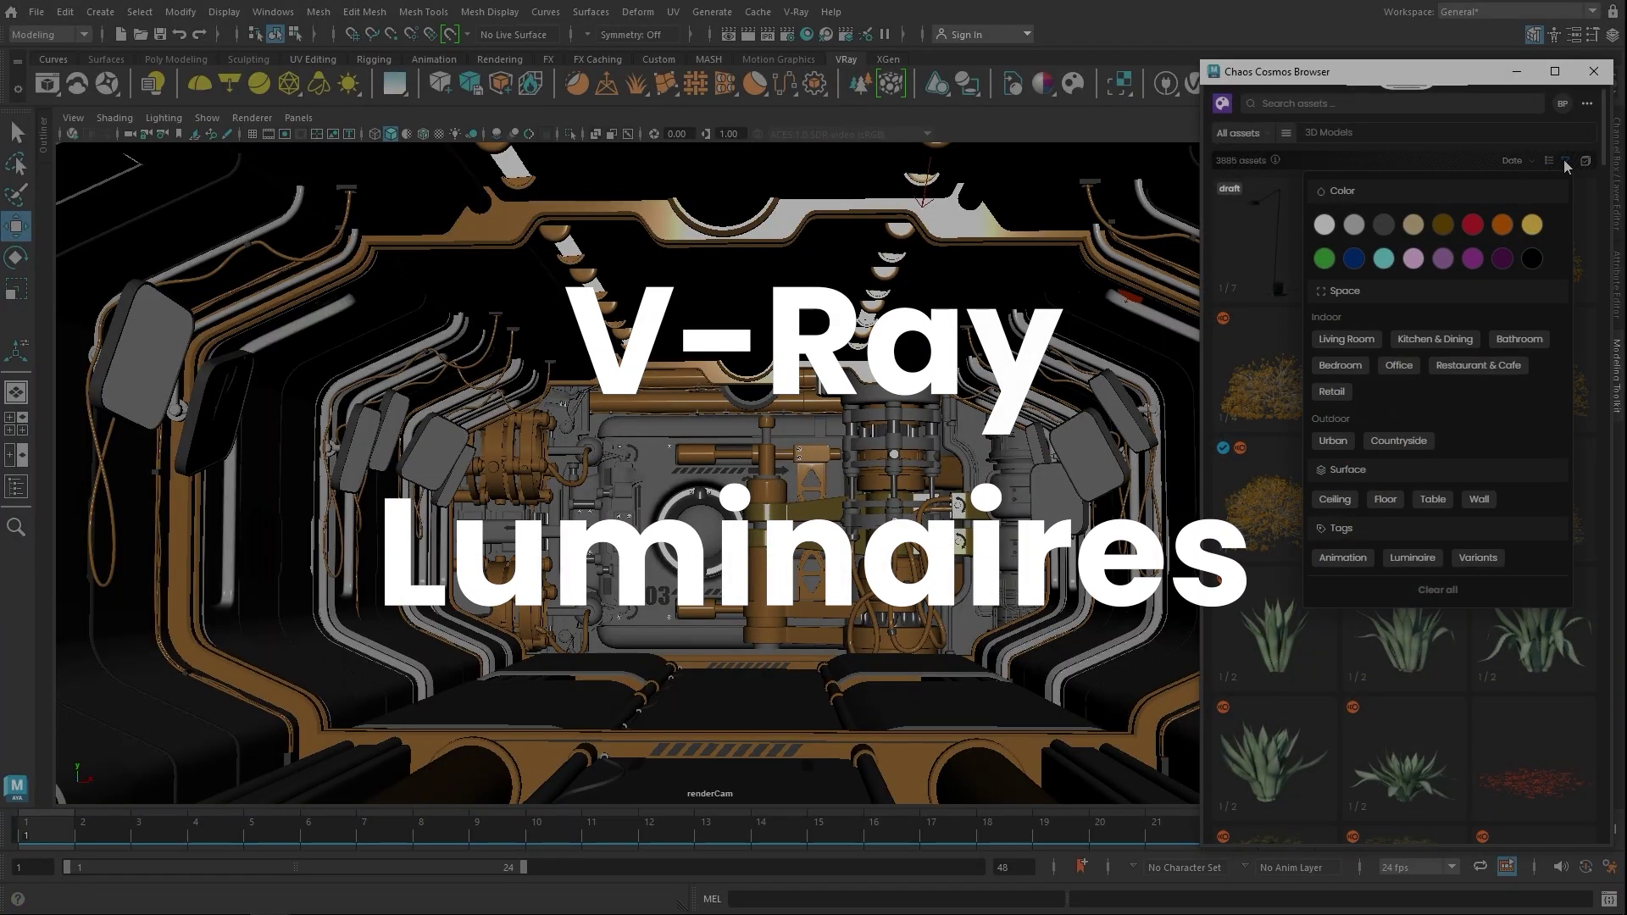
click(1411, 559)
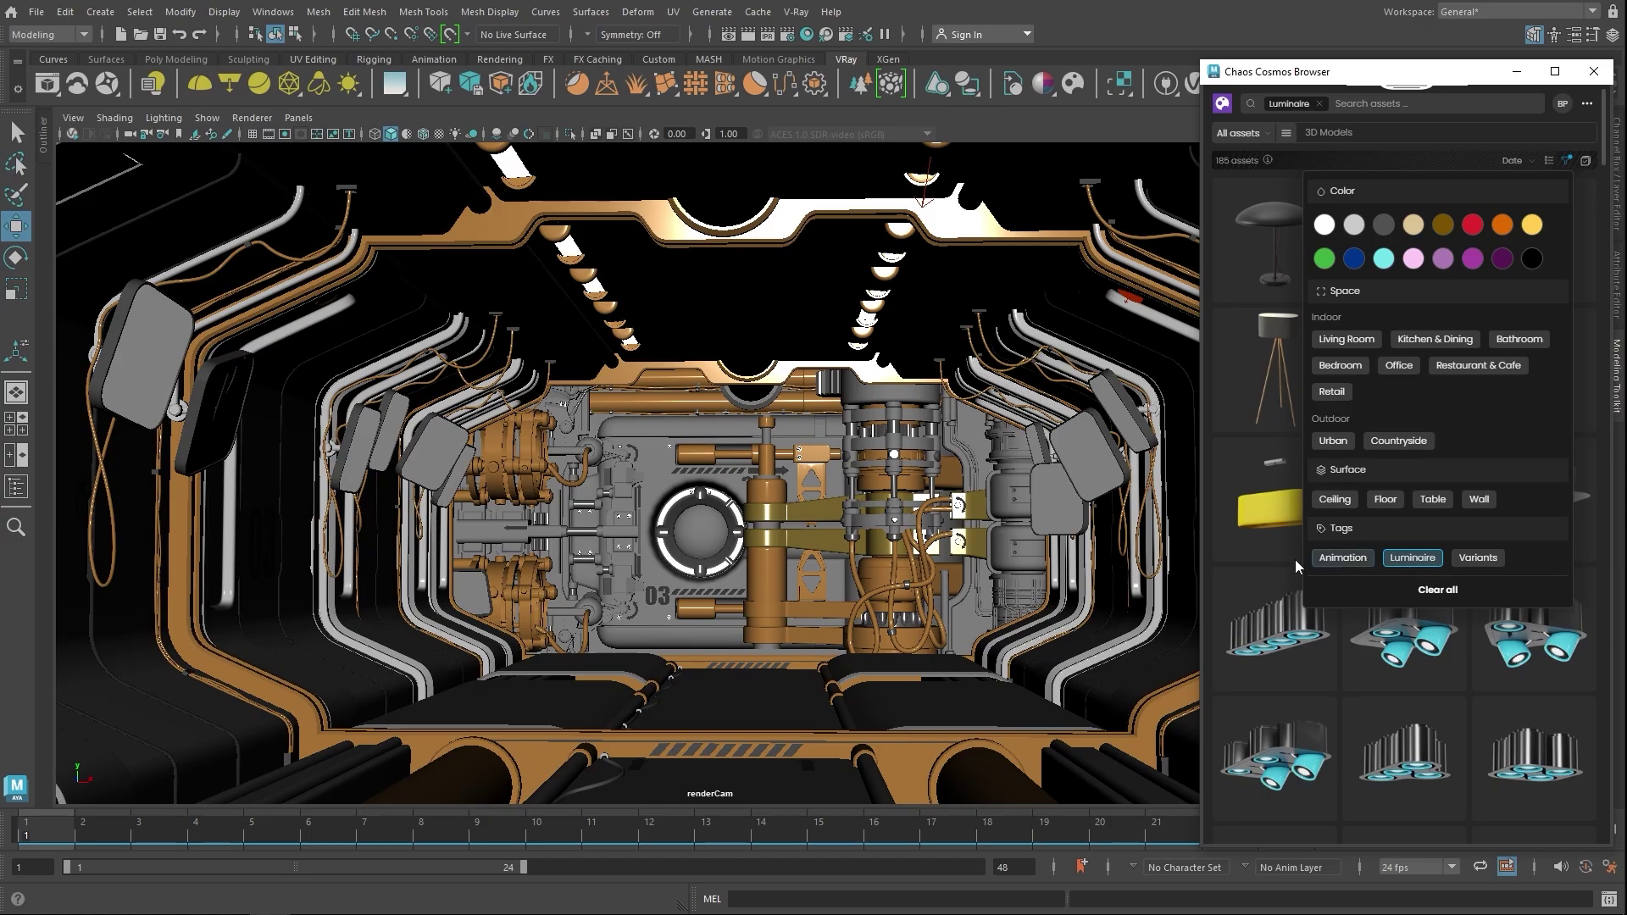
click(1209, 563)
scroll(1579, 255, down, 5)
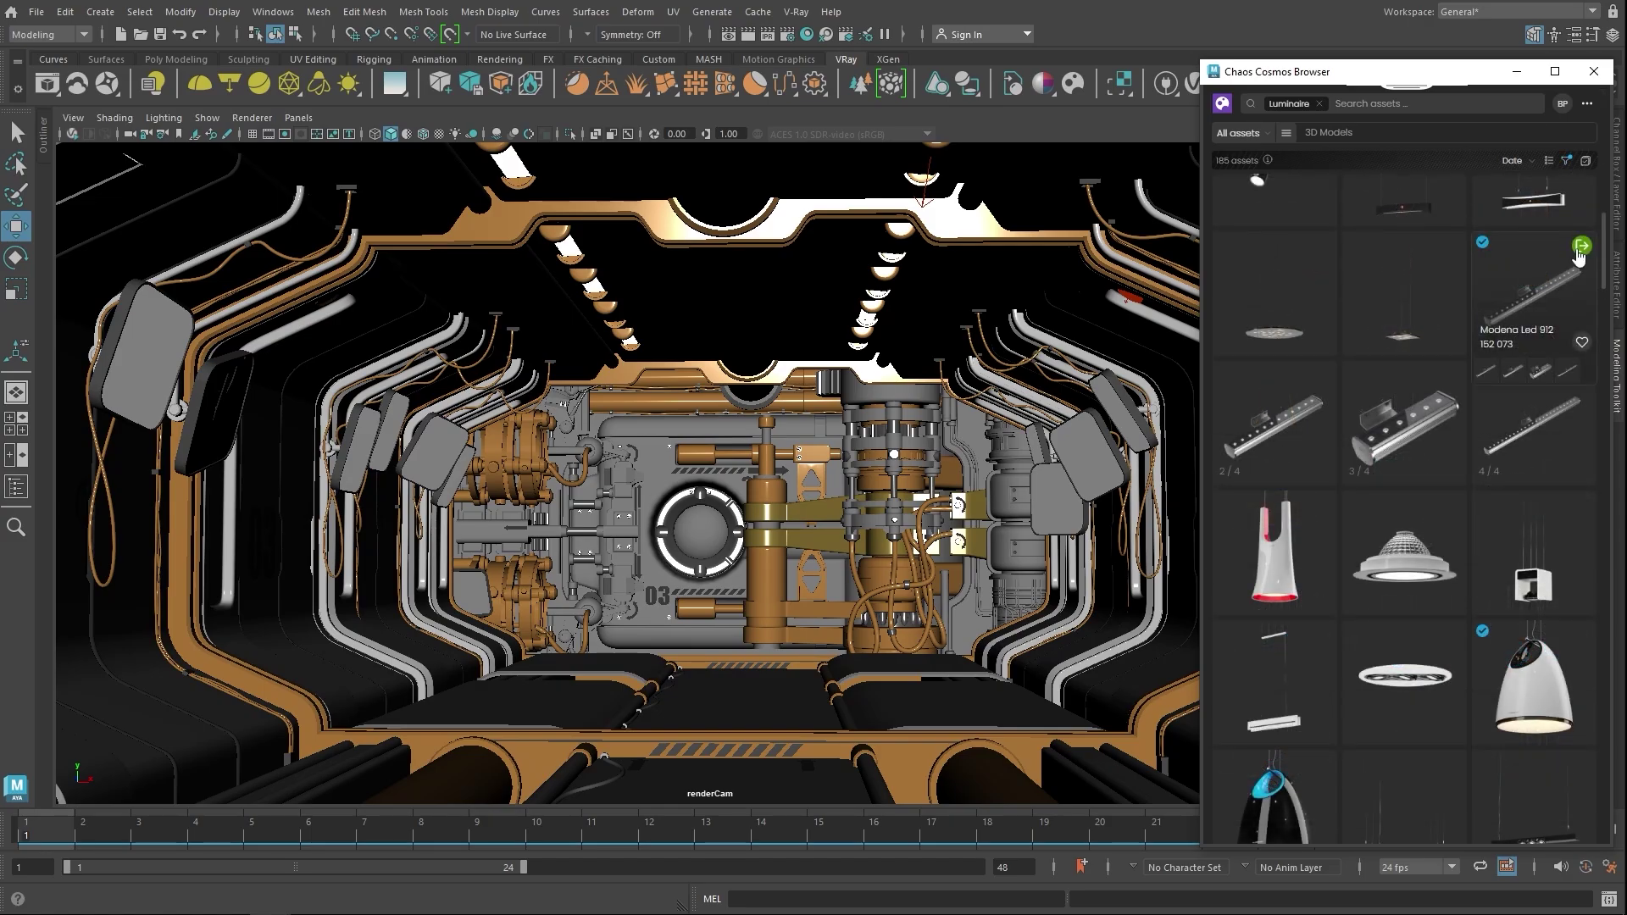
click(1550, 306)
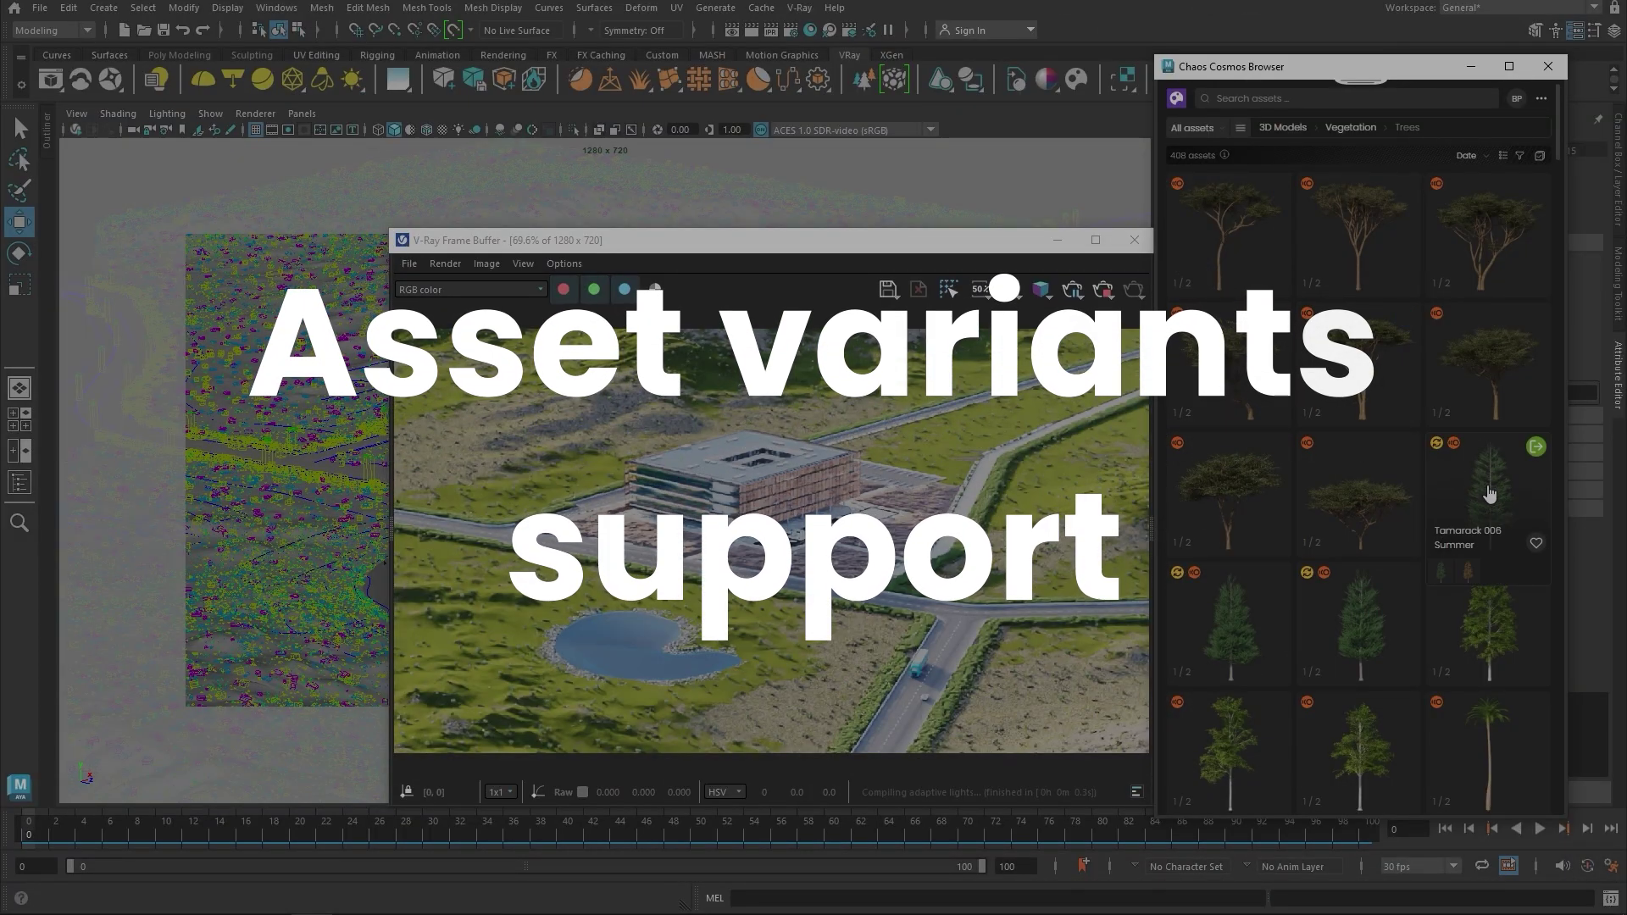
- Preview the Autumn variant of the Tamarack 006 tree in Cosmos and import the Summer variant
click(1485, 492)
click(1407, 696)
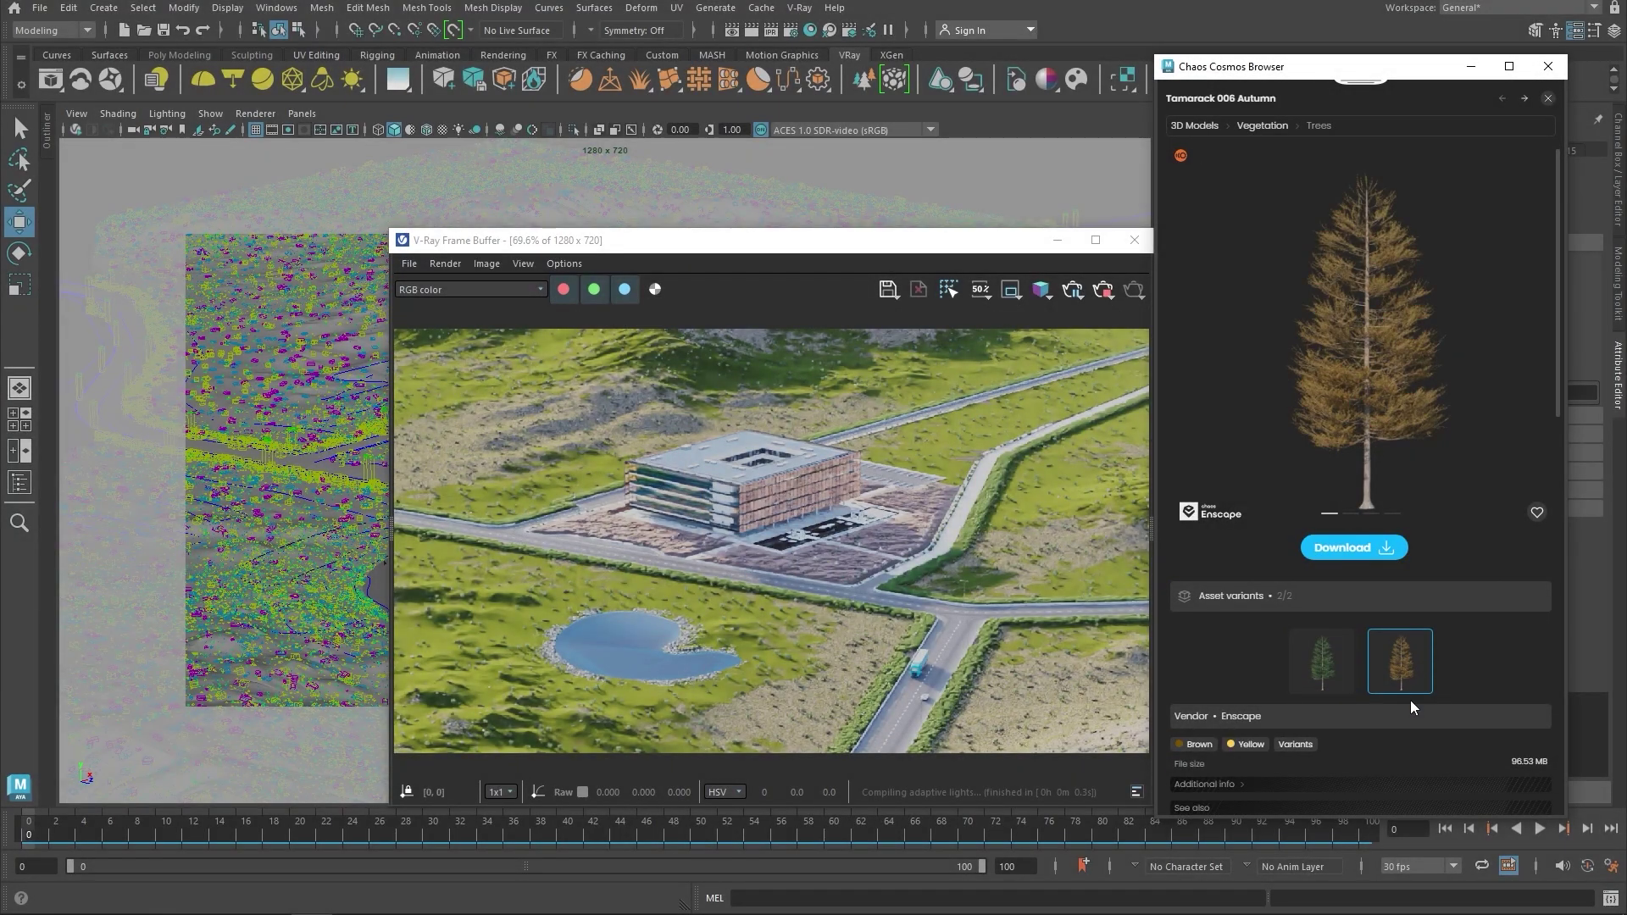
click(1329, 659)
click(1346, 547)
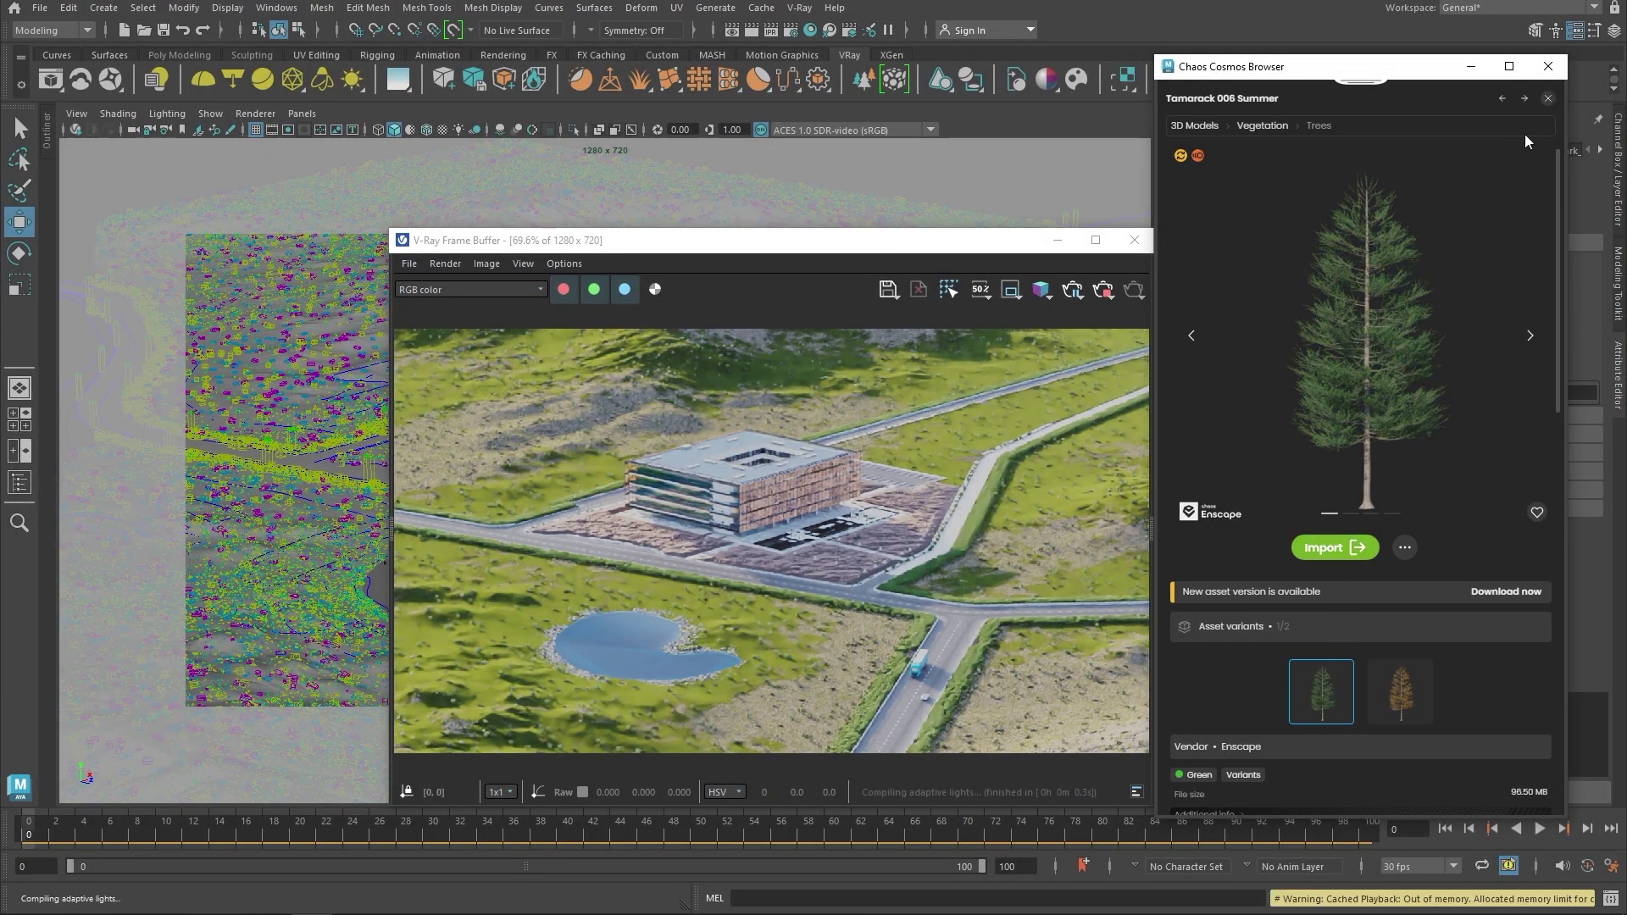
- Switch the imported tree proxy's Cosmos geometry variant to Tamarack 006 Autumn
click(1397, 149)
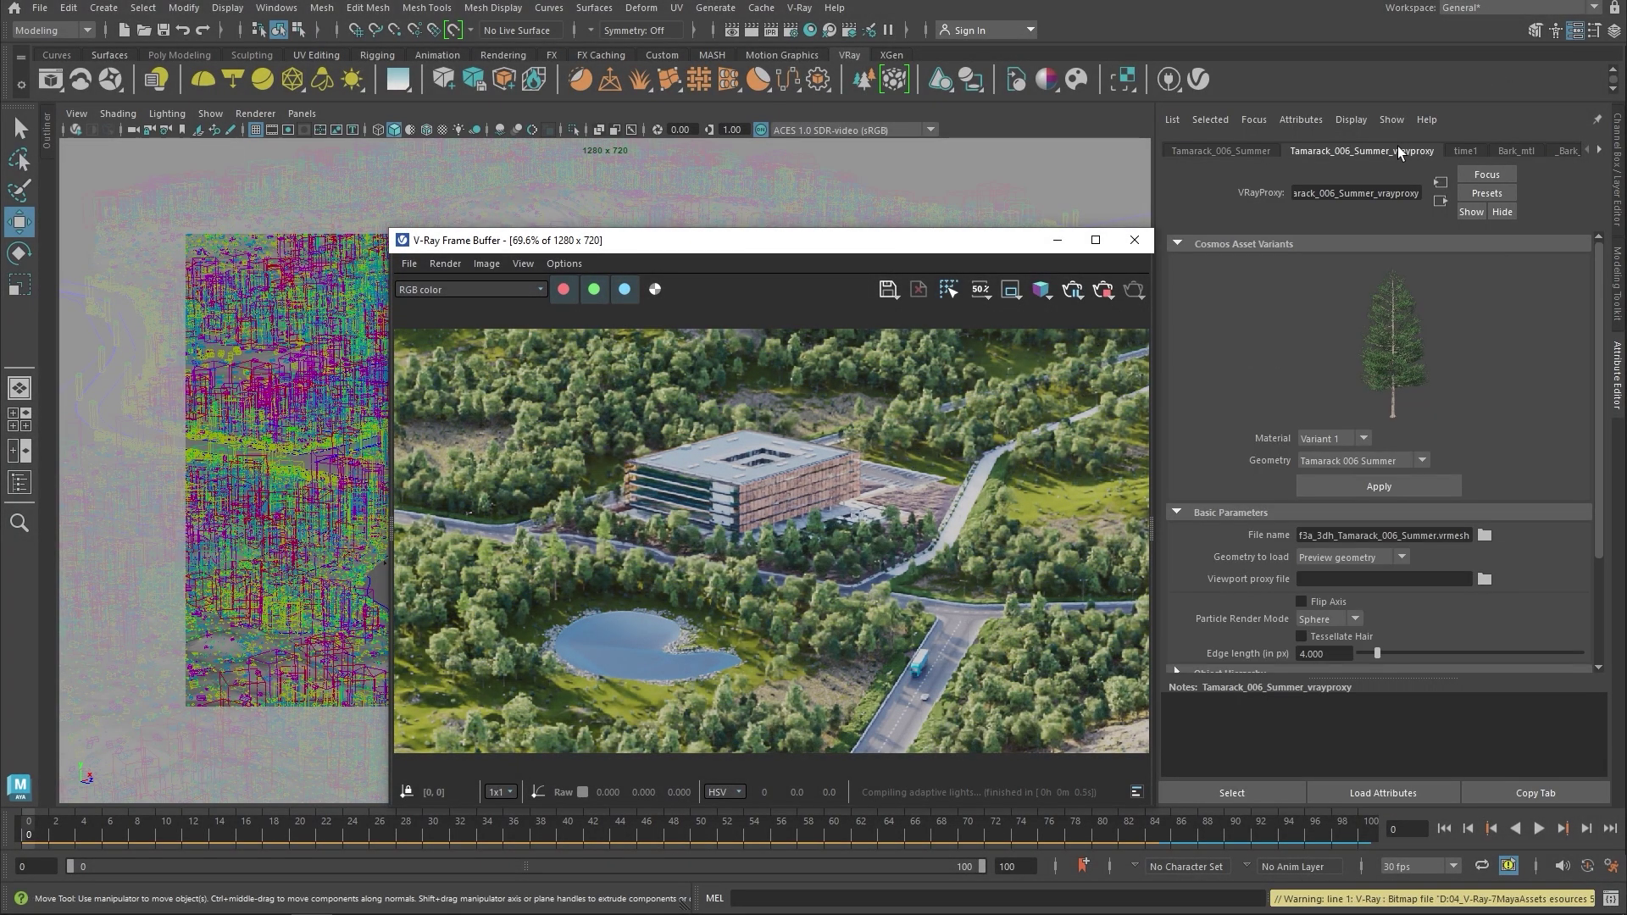
click(1422, 462)
click(1417, 492)
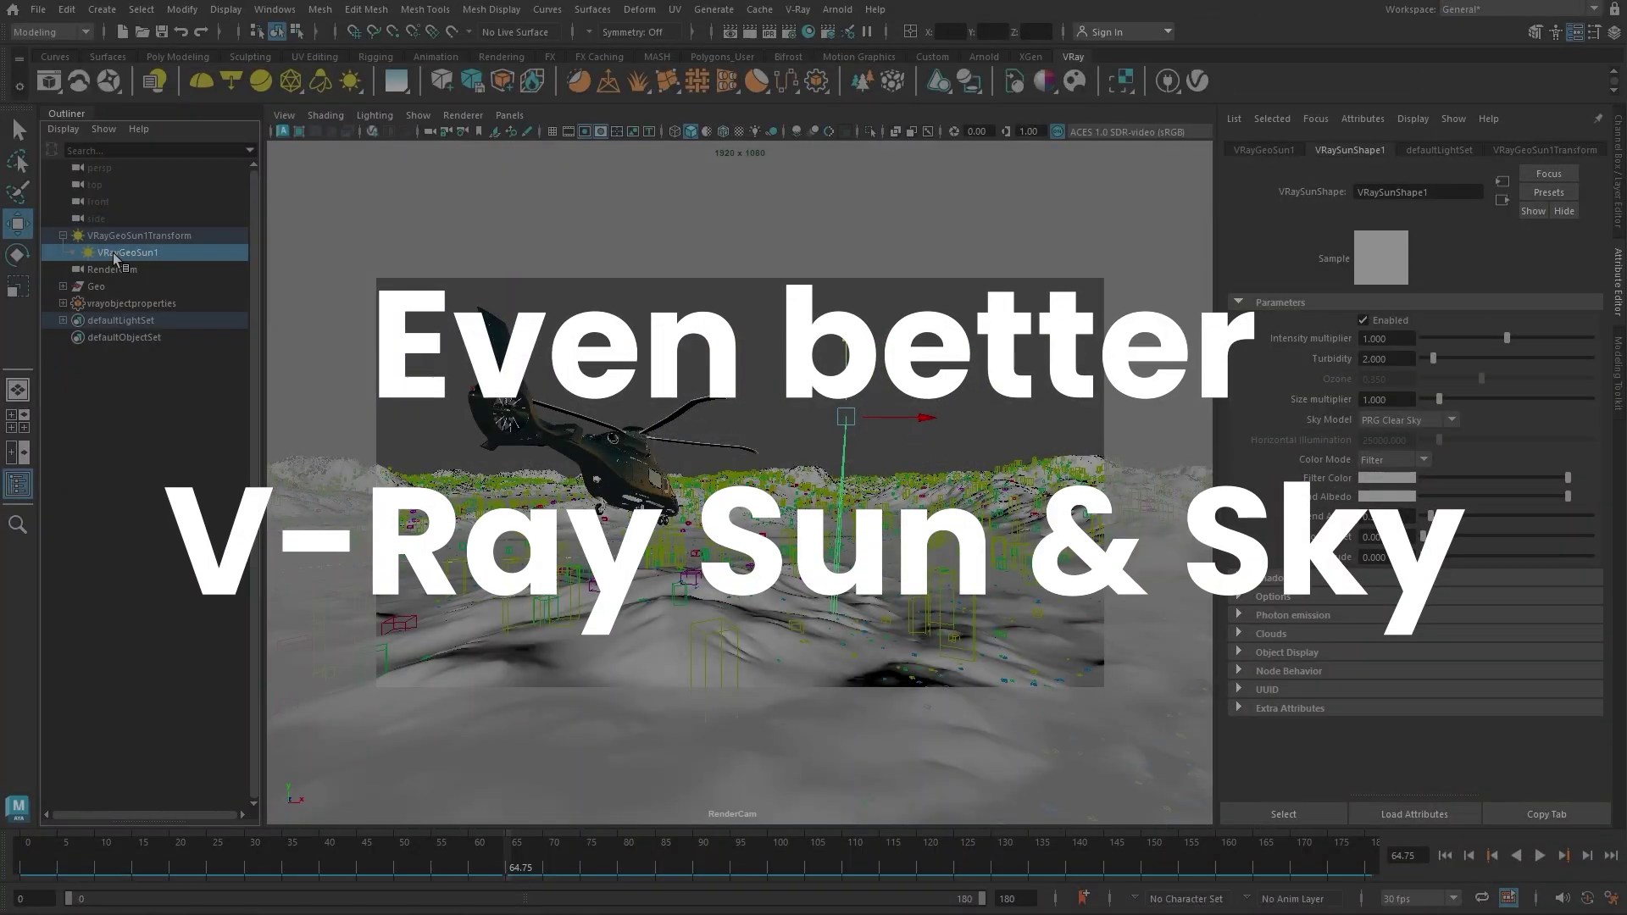
- Render the helicopter scene and test the V-Ray sun's turbidity at 4.89 before setting it back to 2
click(53, 83)
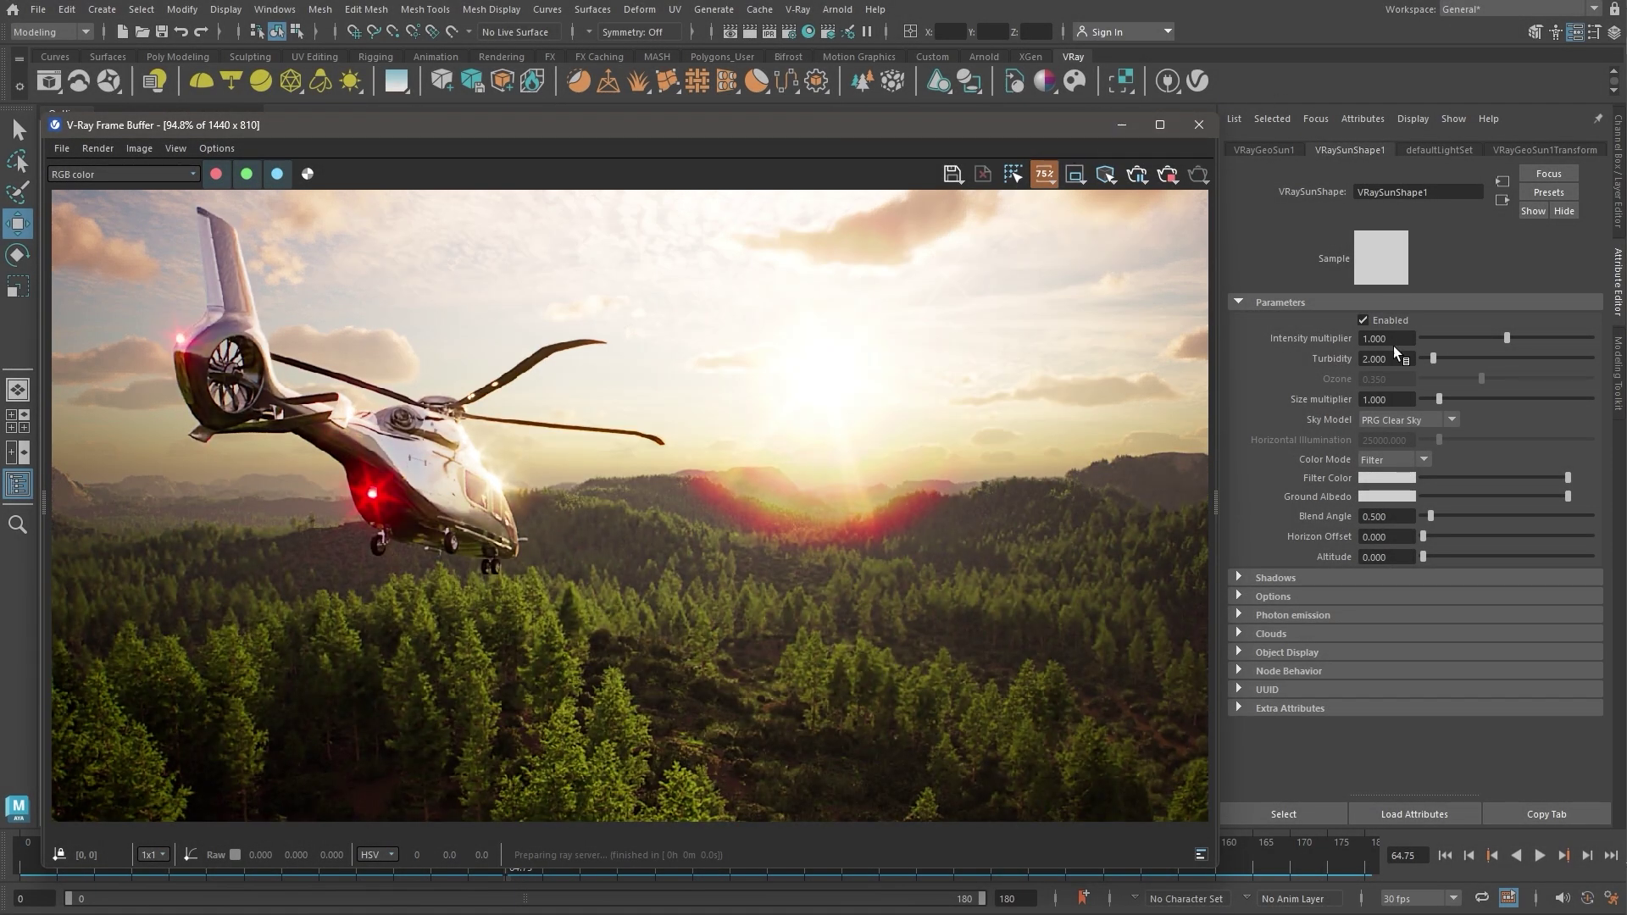
click(1368, 360)
text(4.89)
key(Return)
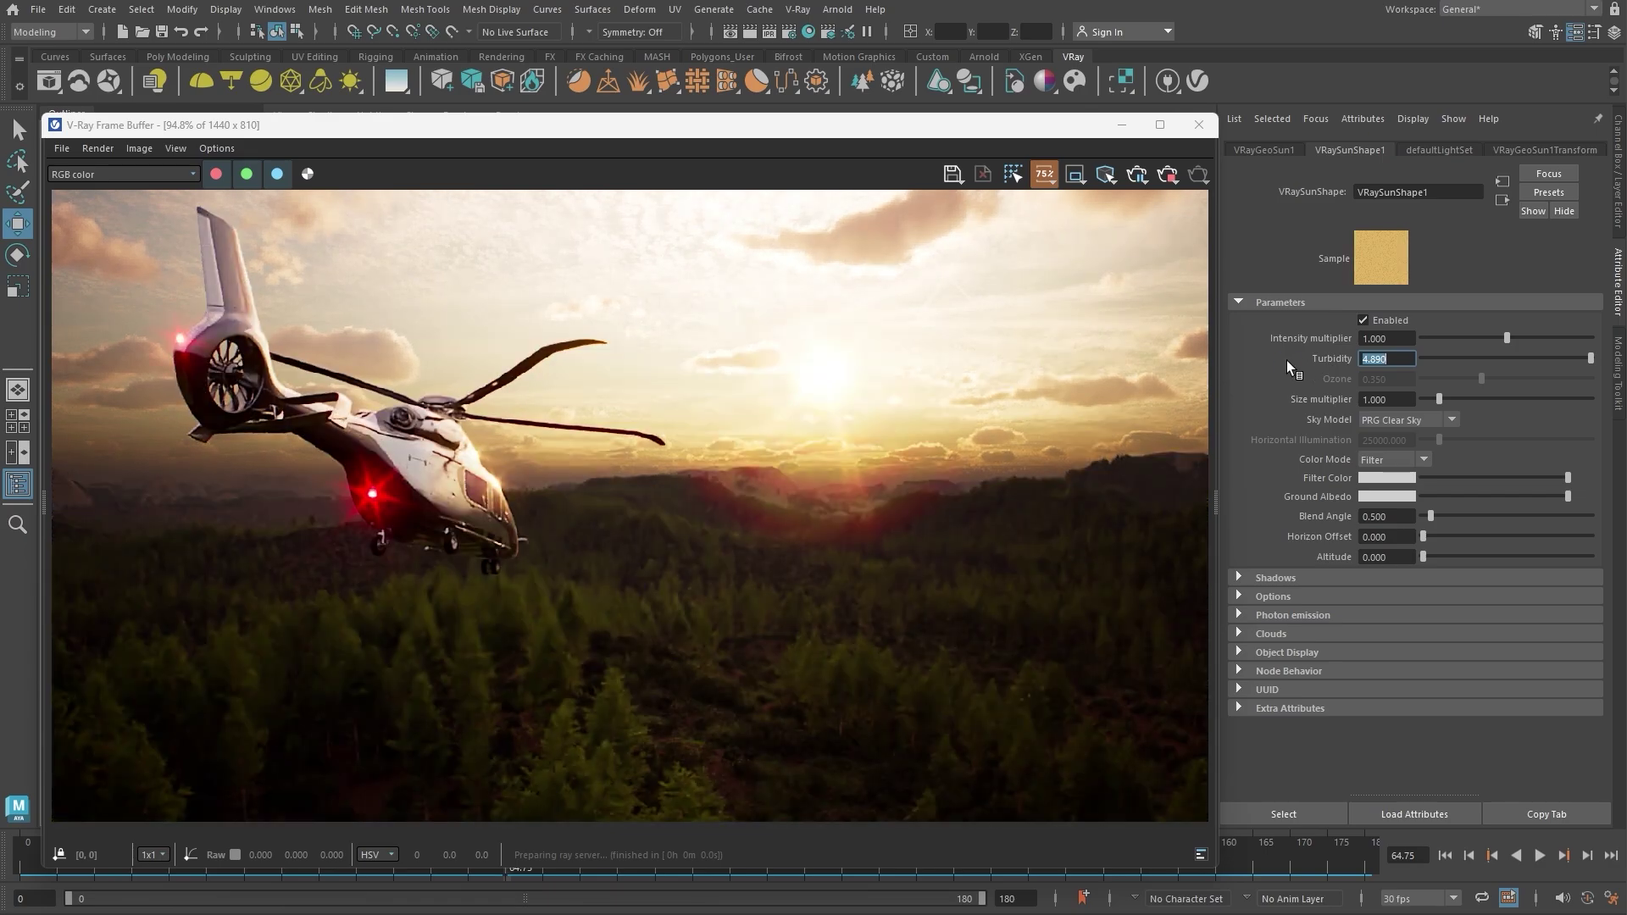
text(2)
key(Return)
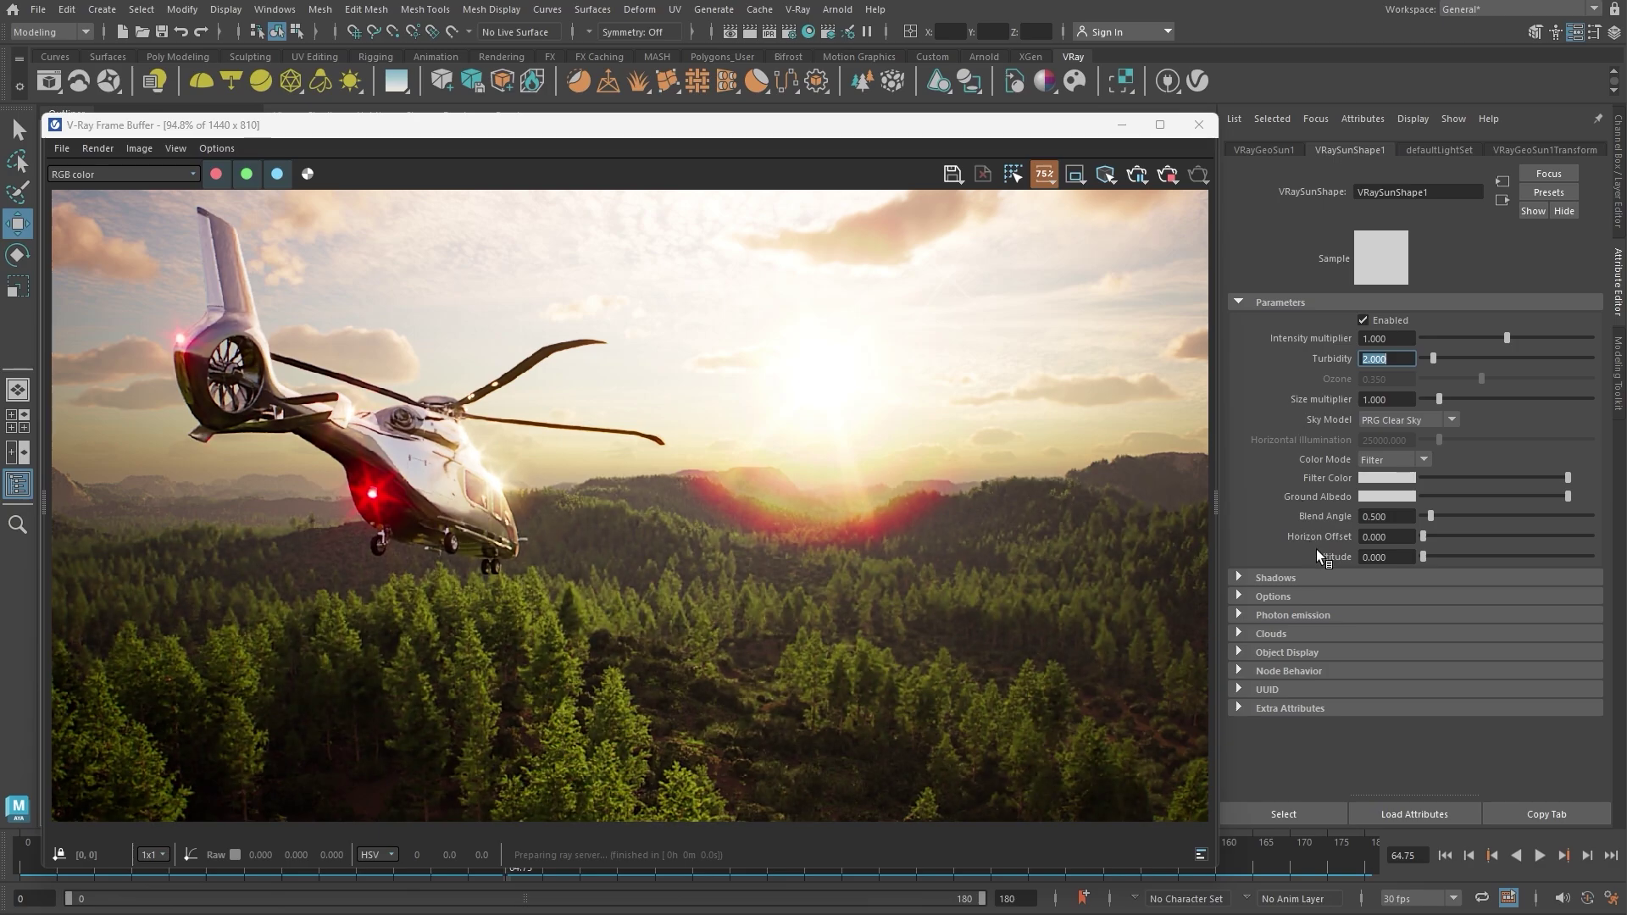
- Test the V-Ray sun's altitude at 8000 and settle on 300
click(1357, 557)
text(8000)
key(Return)
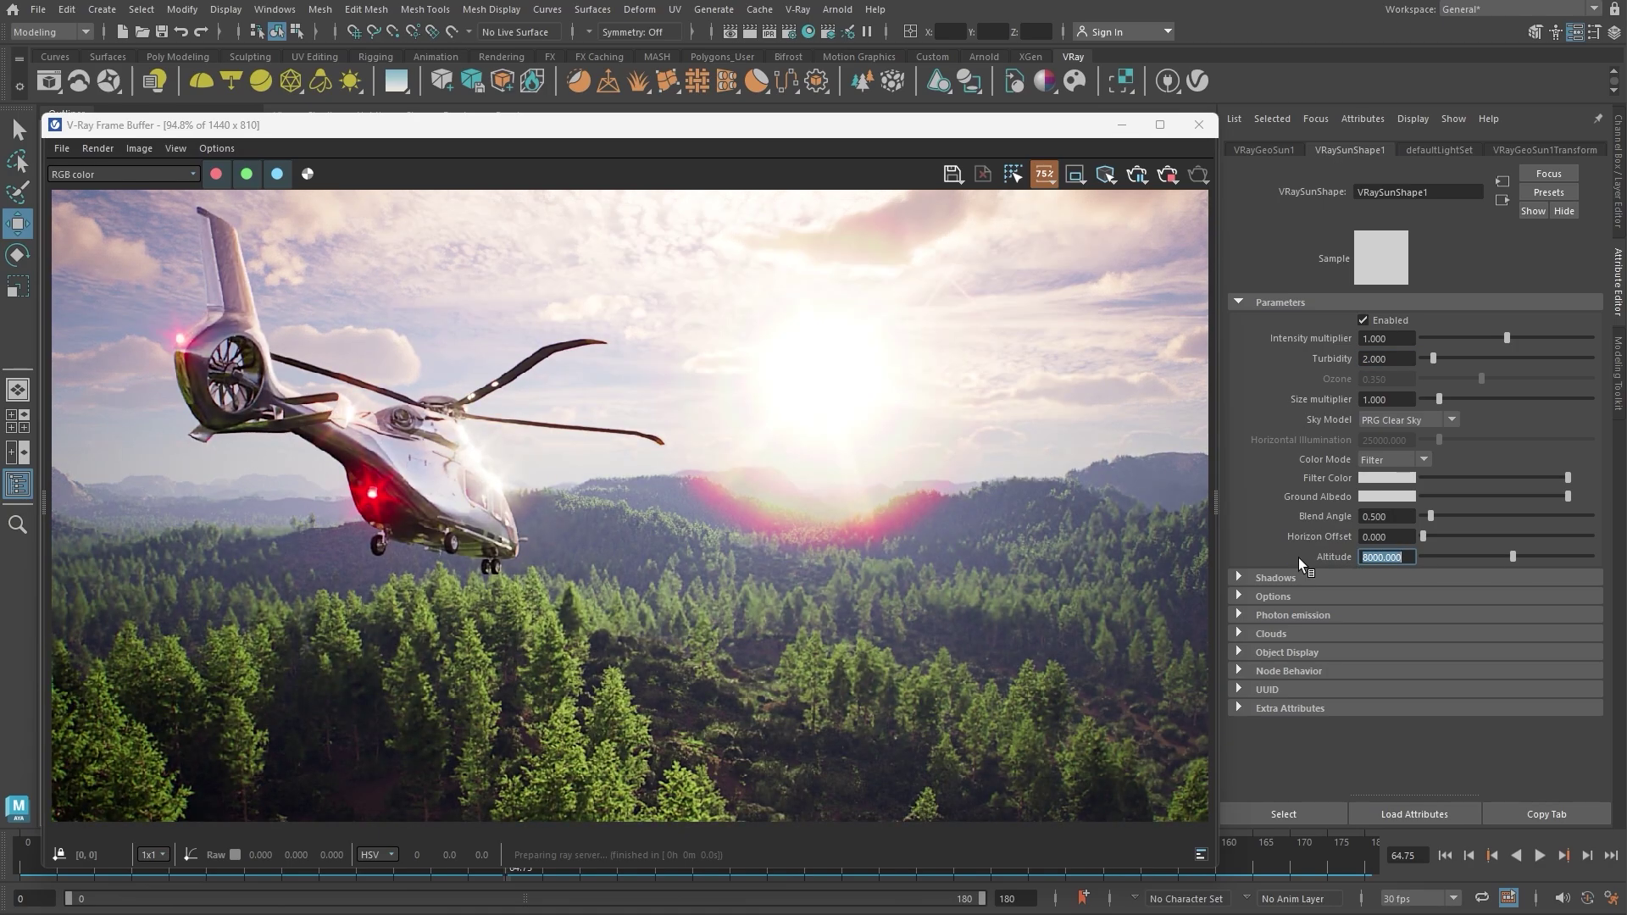
text(300)
key(Return)
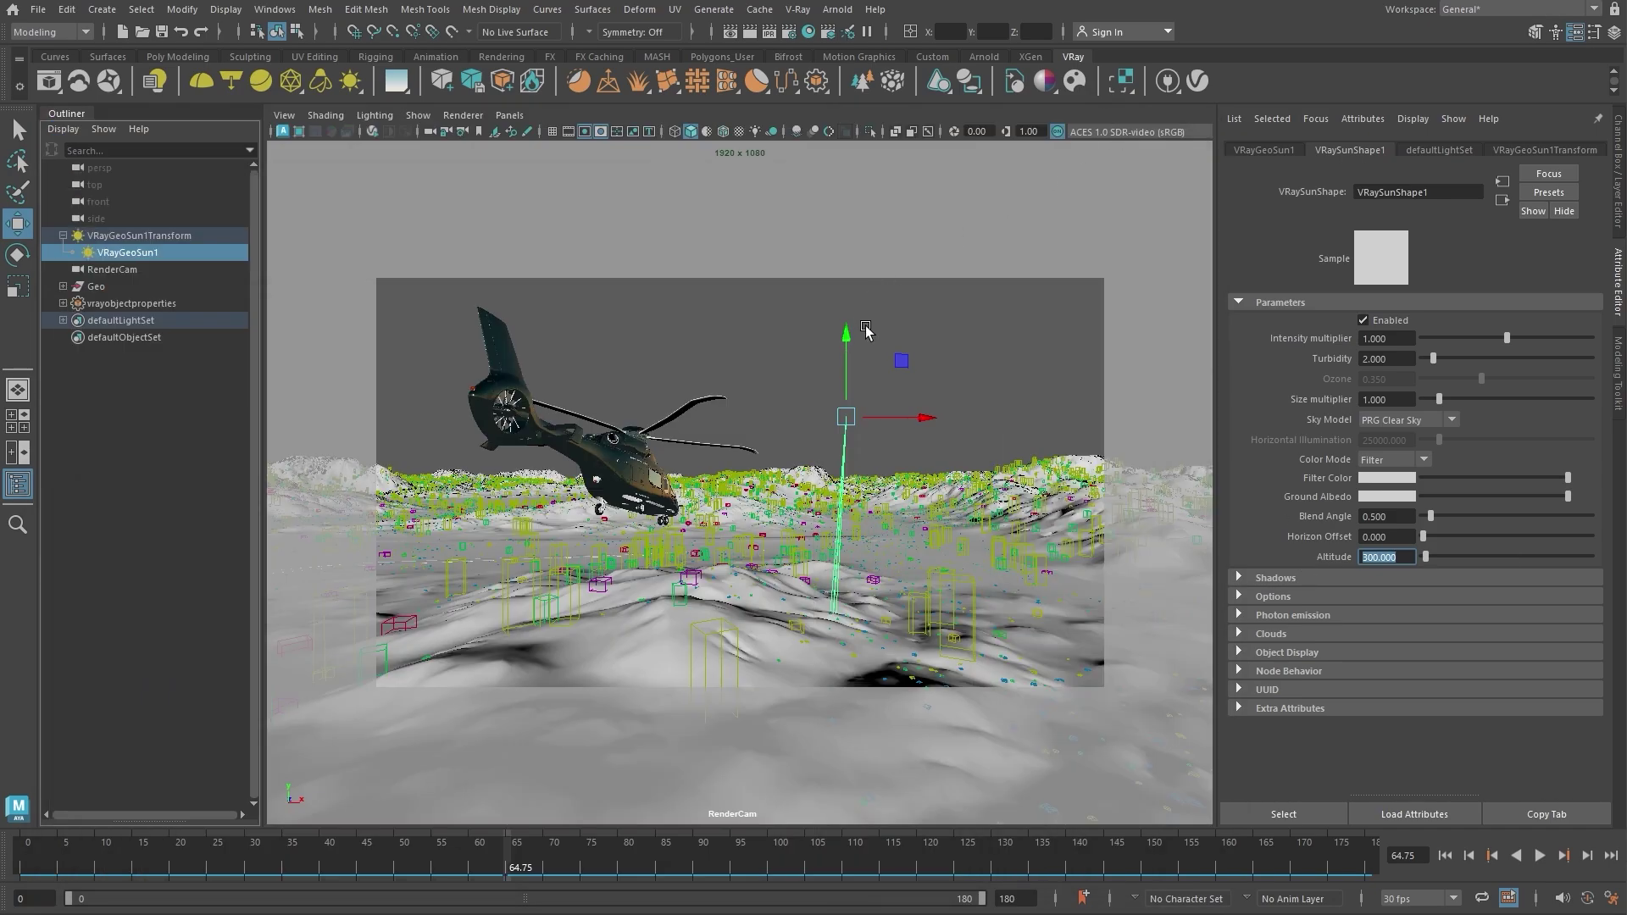
- Lower the V-Ray sun to the horizon along its vertical axis and render the helicopter scene again
drag(847, 336, 845, 345)
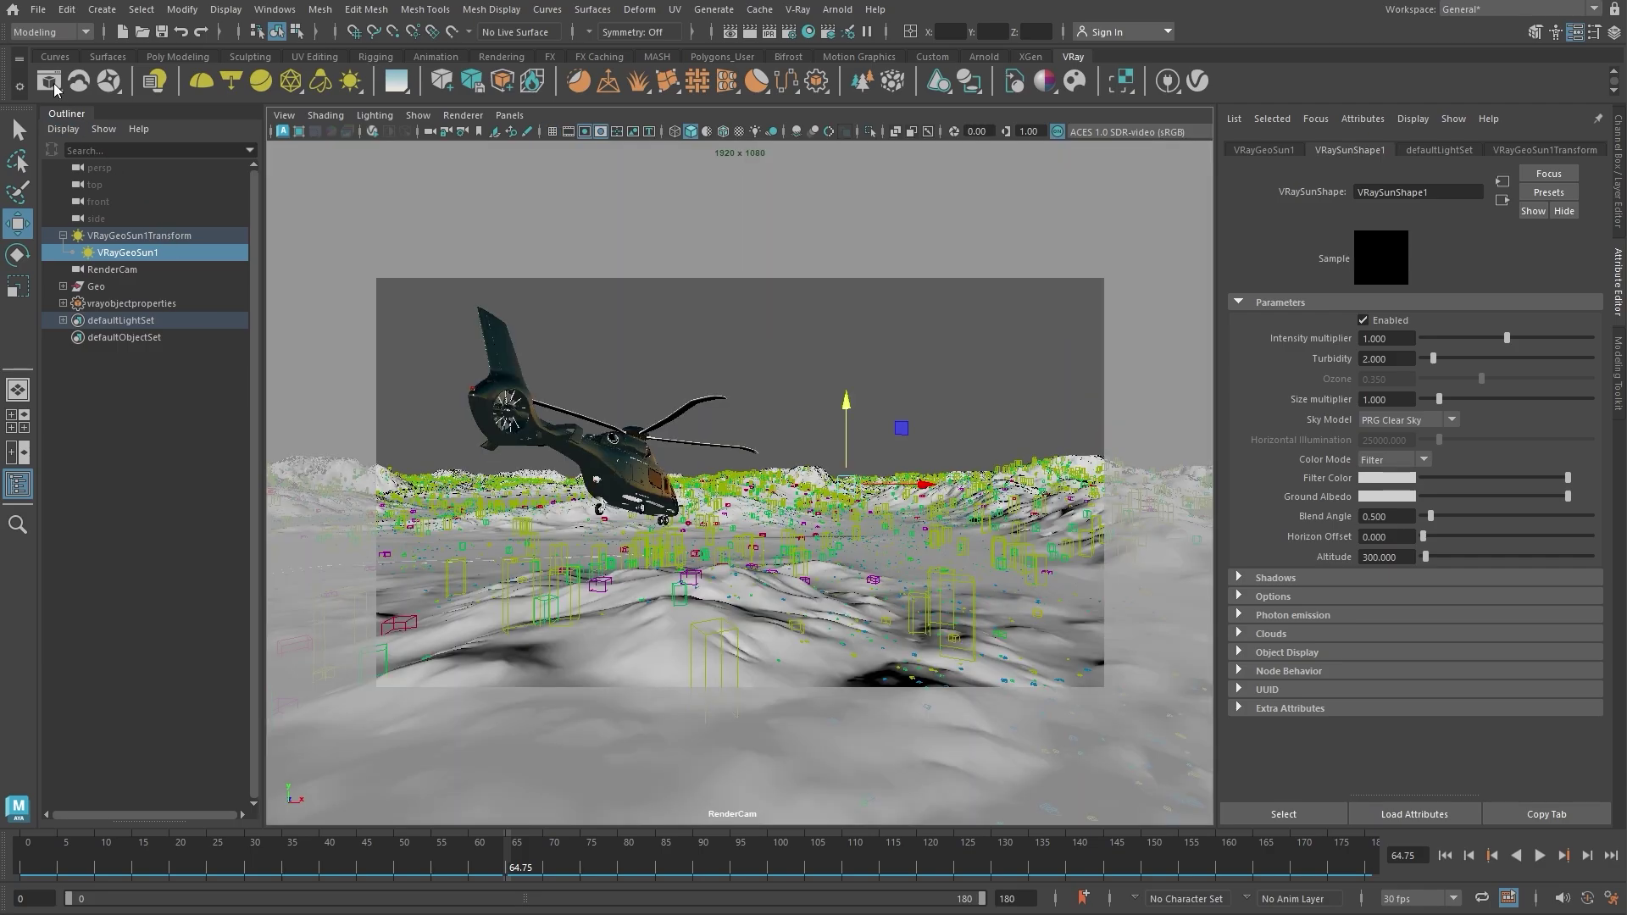
click(49, 82)
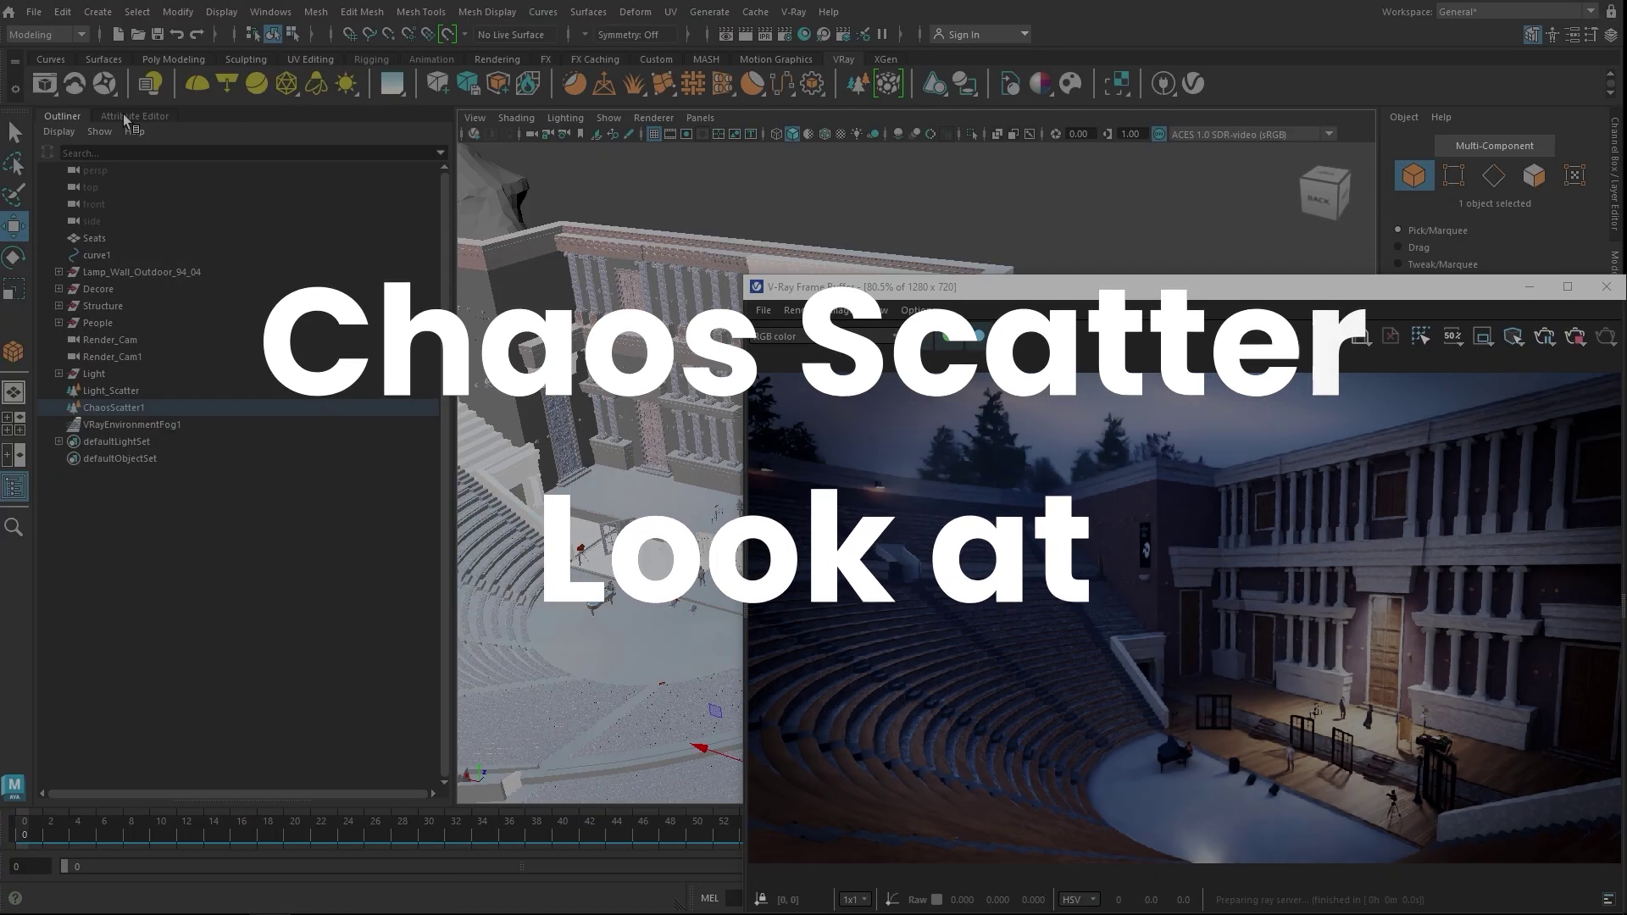
- Enable Look At for the ChaosScatter1 audience, aimed at Ishaan_001_vrayproxy along the Z axis, and inspect the rendered crowd up close
click(129, 115)
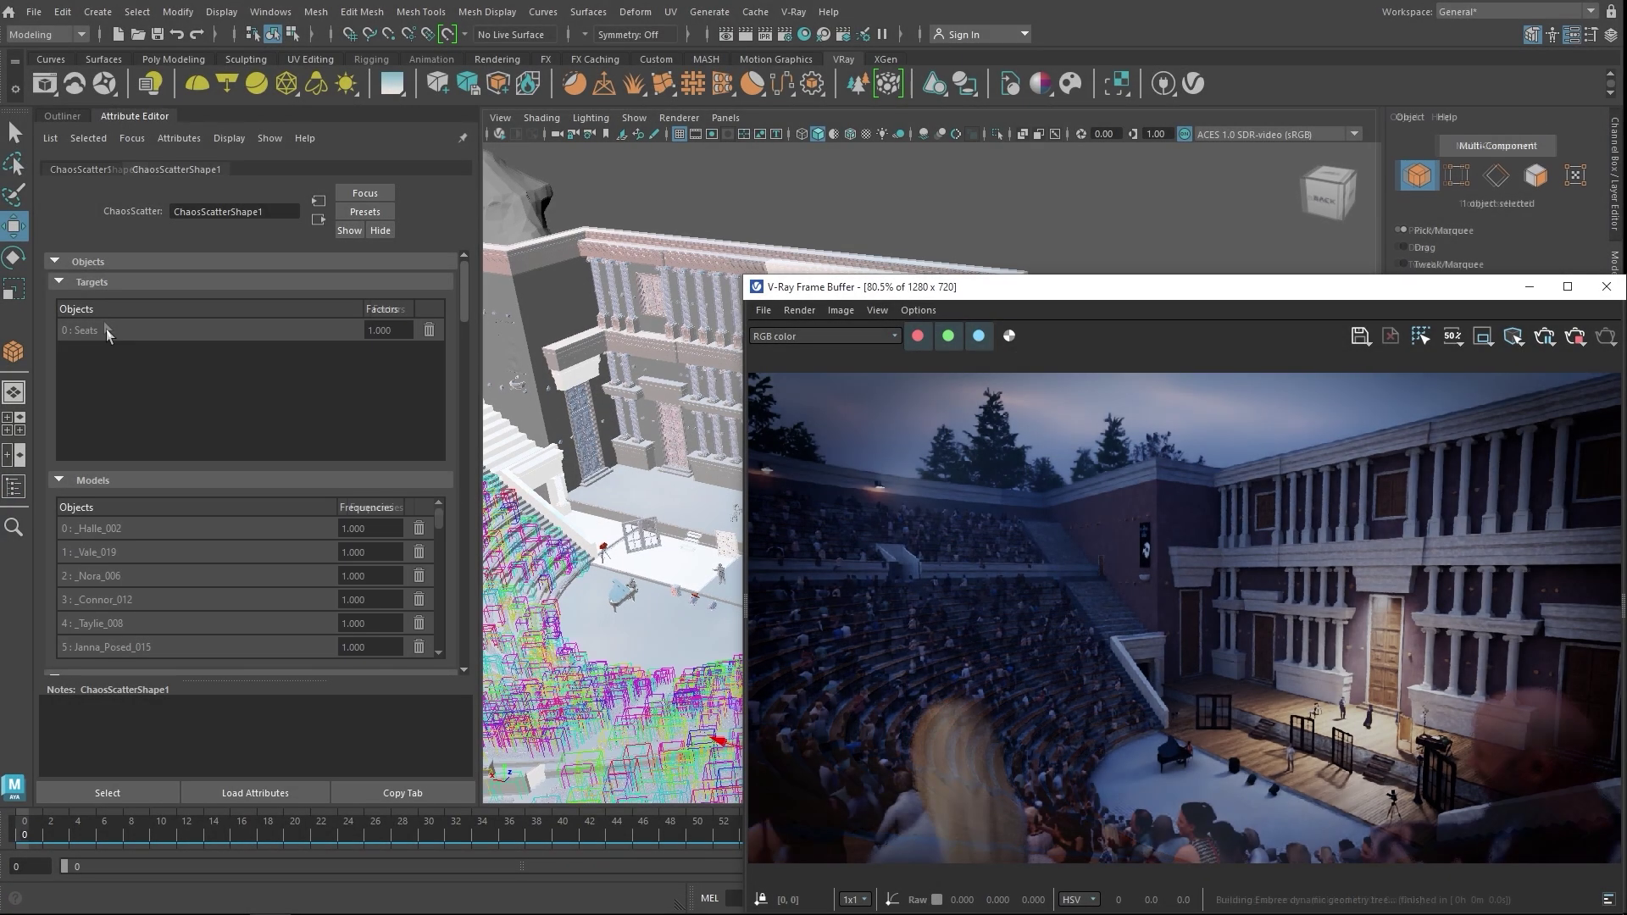
scroll(462, 324, down, 15)
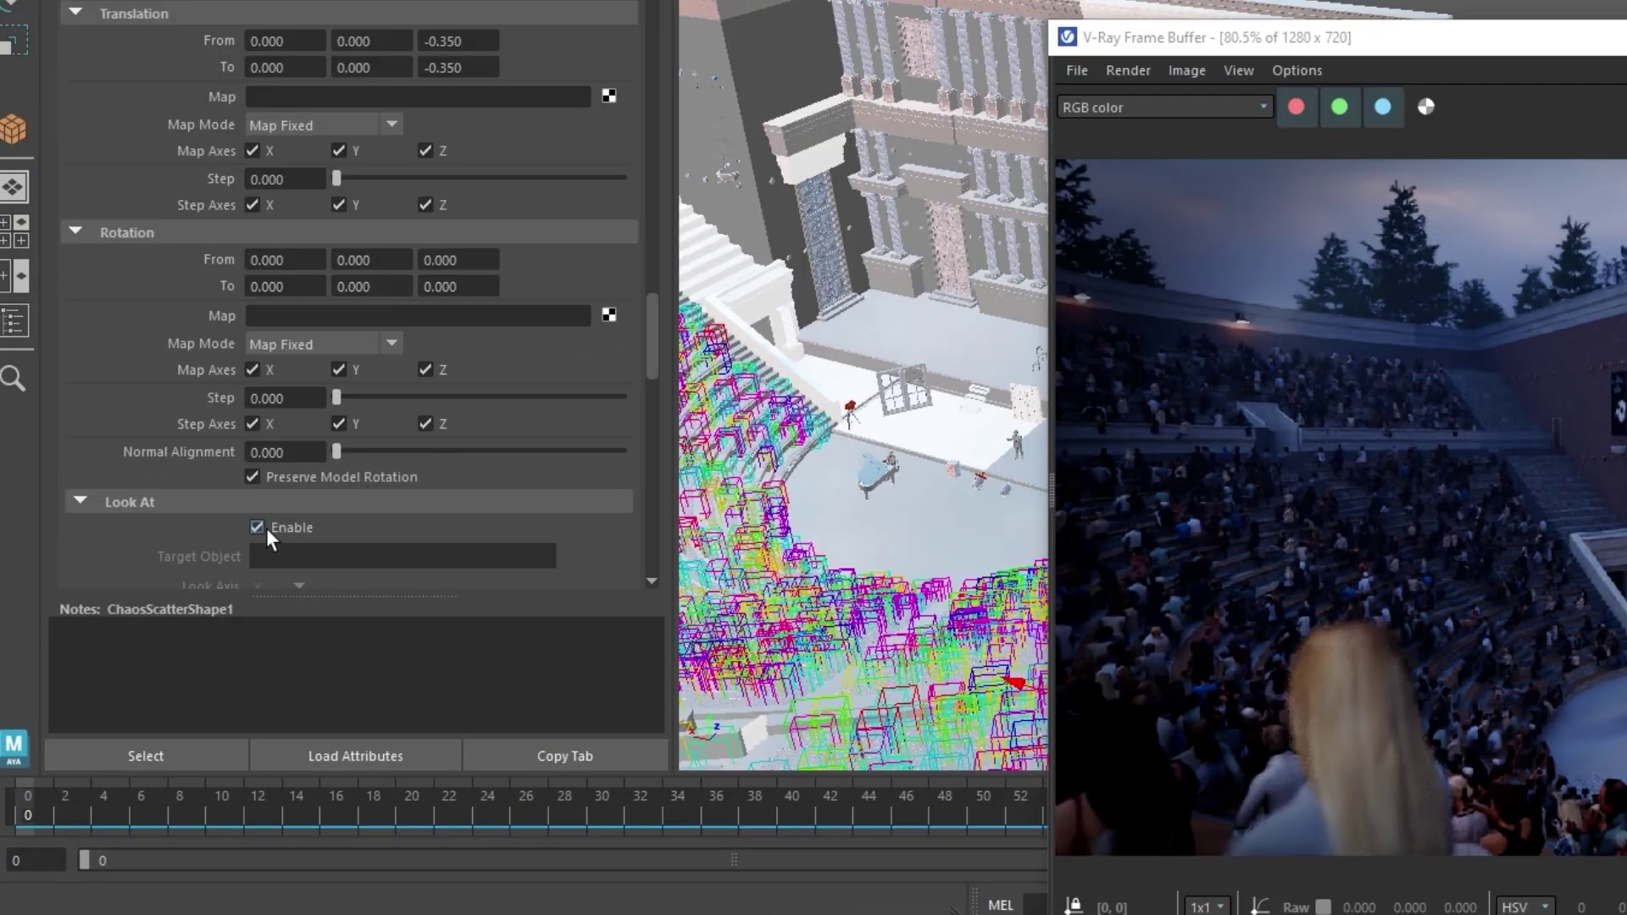
click(257, 527)
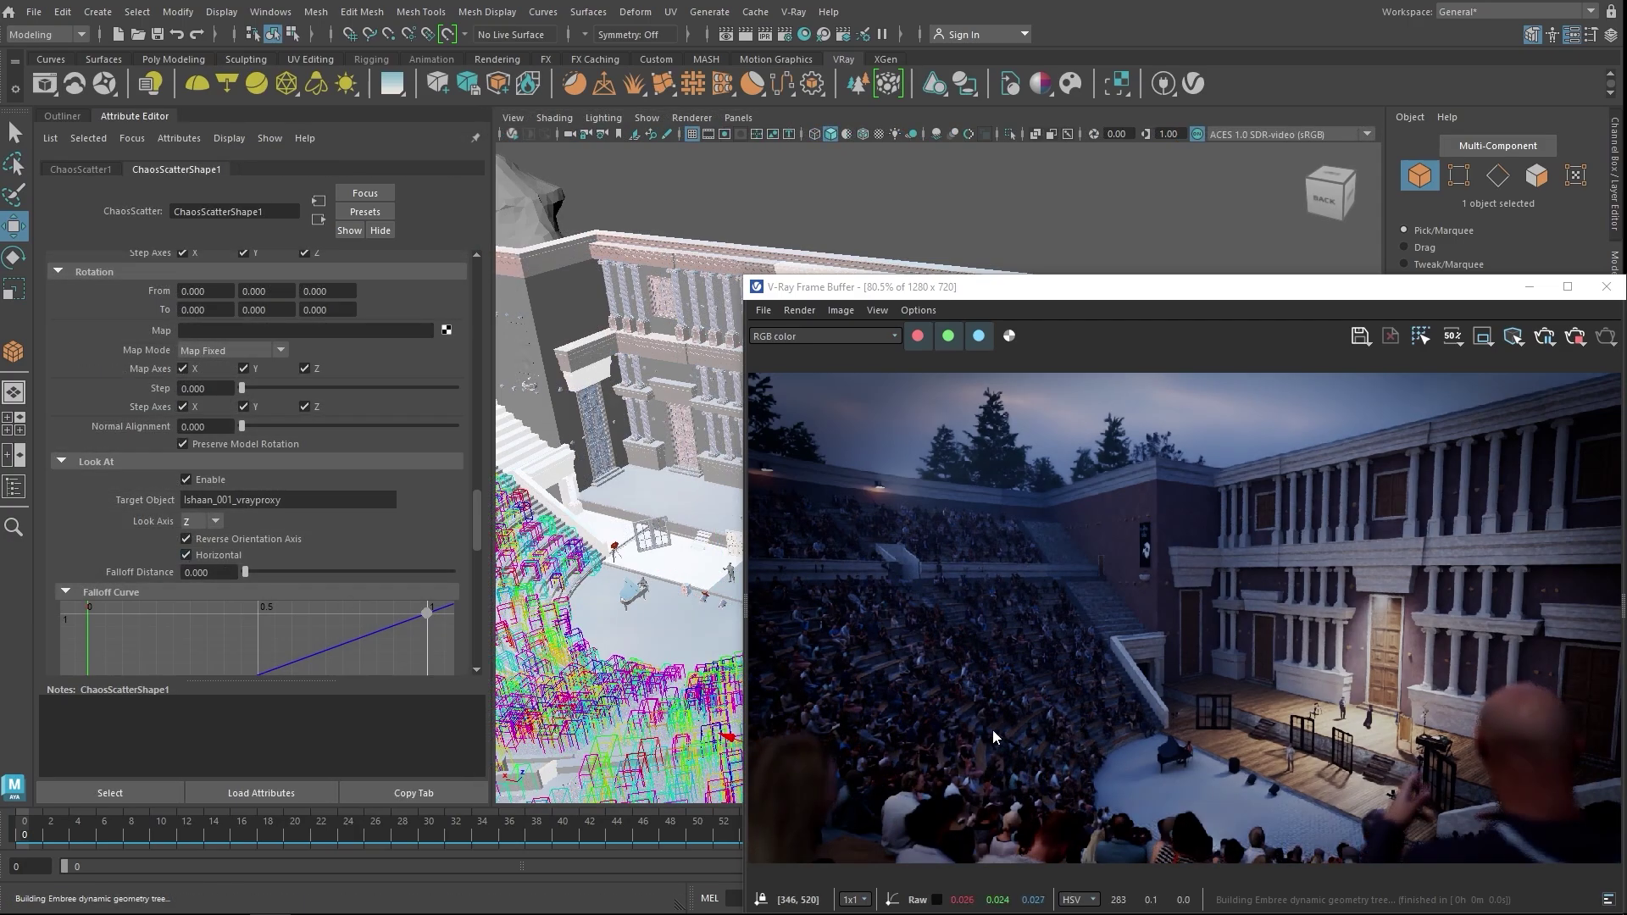
scroll(993, 730, up, 6)
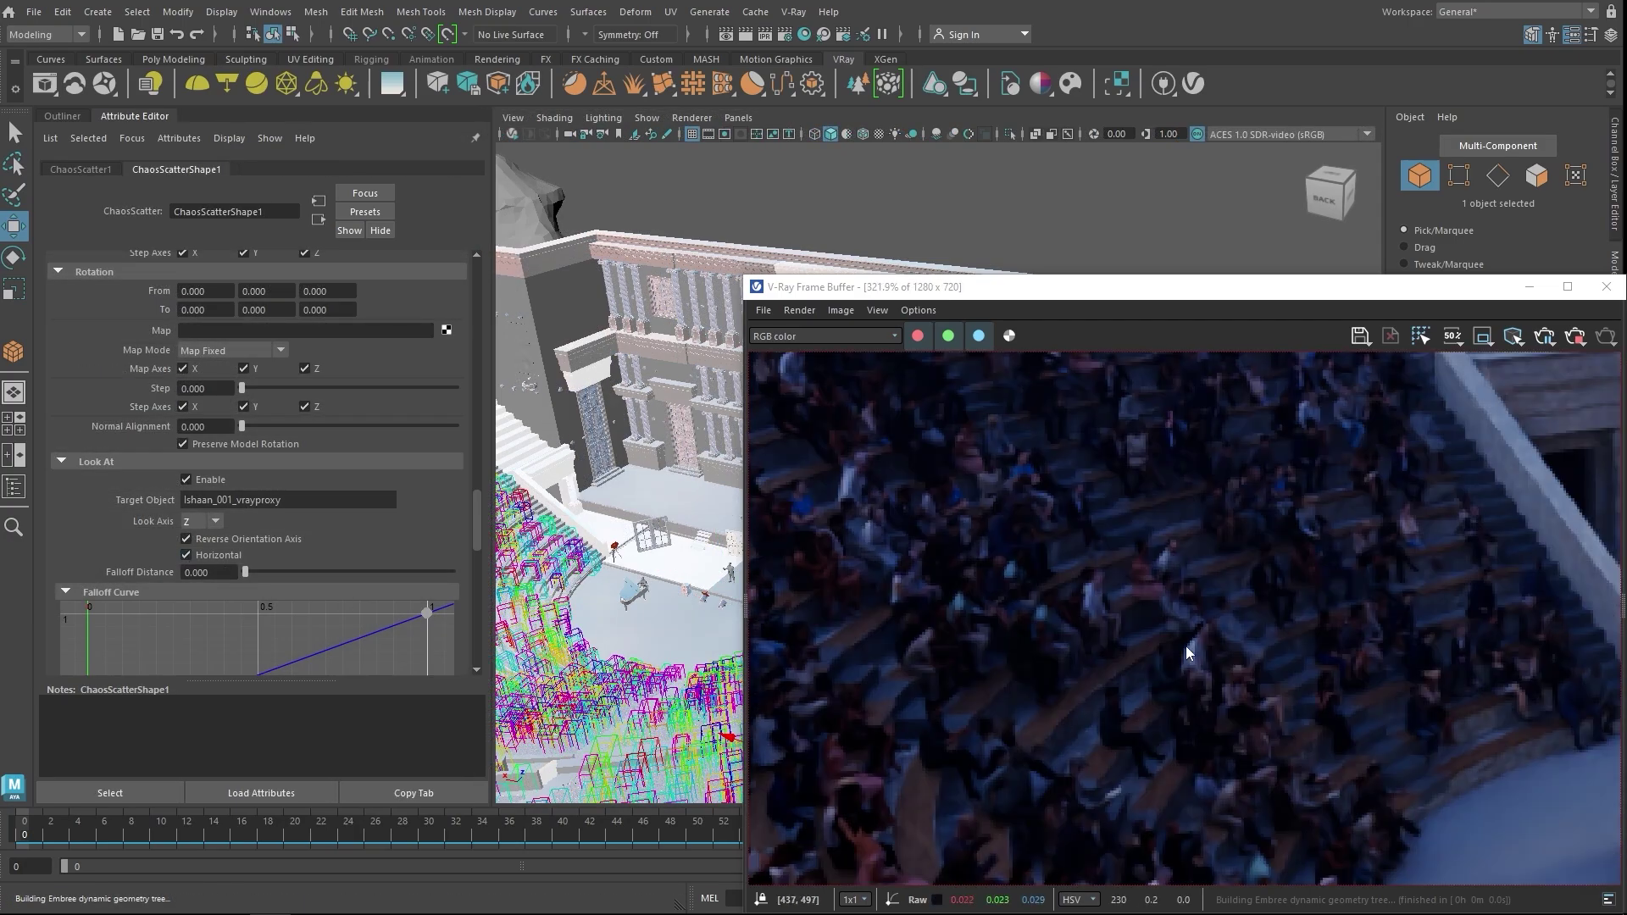
scroll(1133, 629, down, 6)
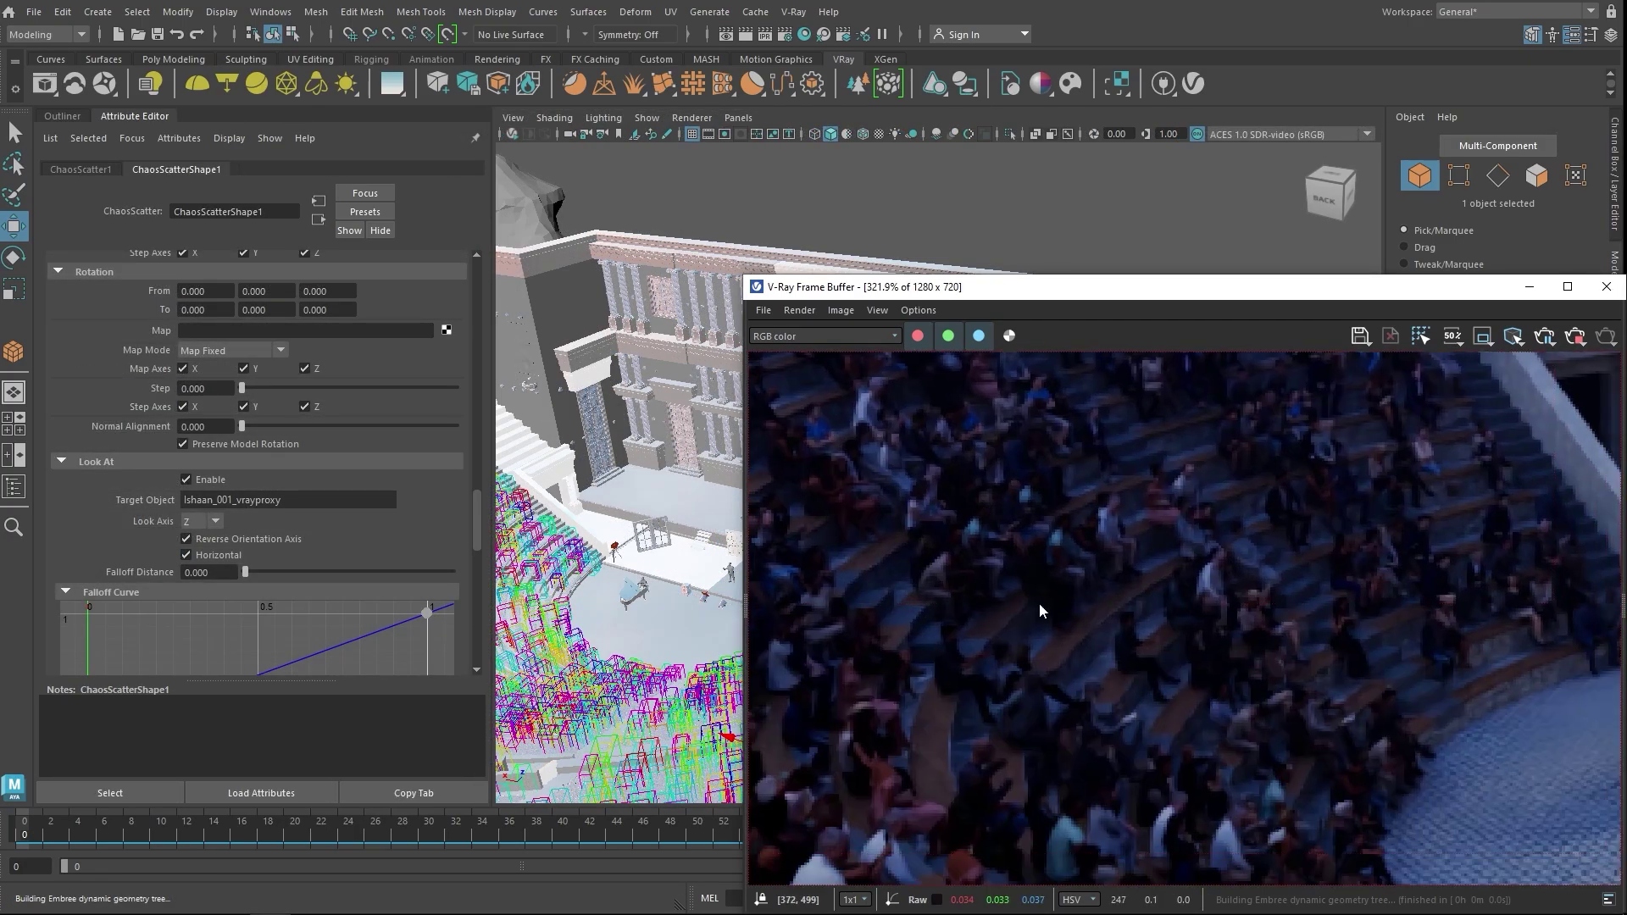
- Enable altitude limitation on the audience scatter and set its altitude limit mode to World
scroll(205, 536, up, 8)
click(183, 548)
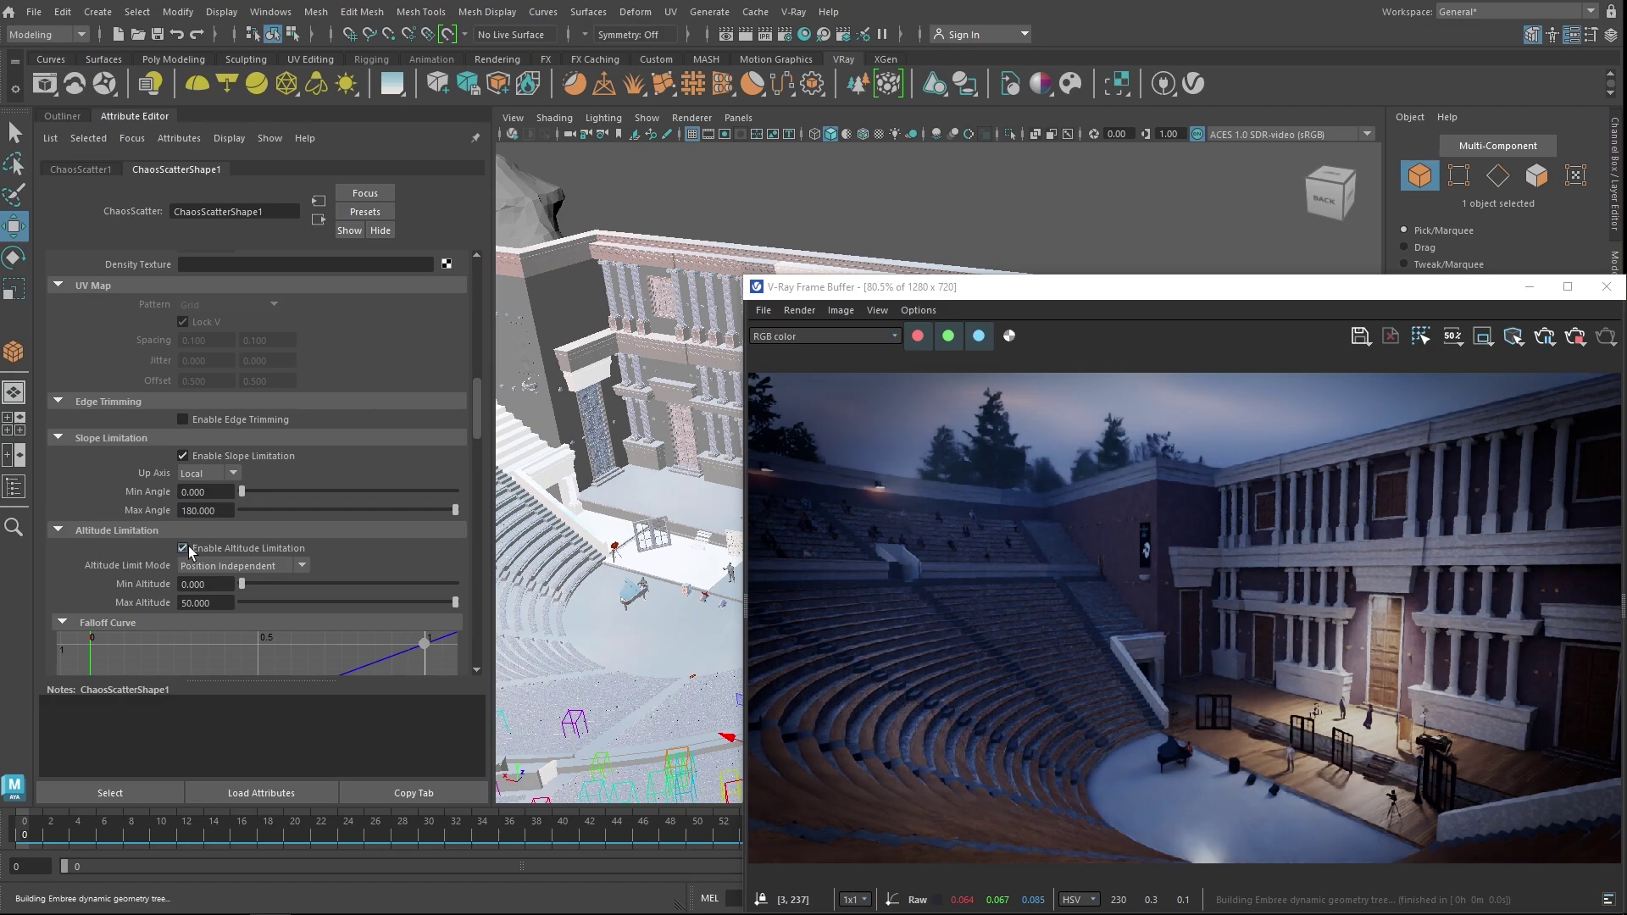
click(235, 565)
click(234, 600)
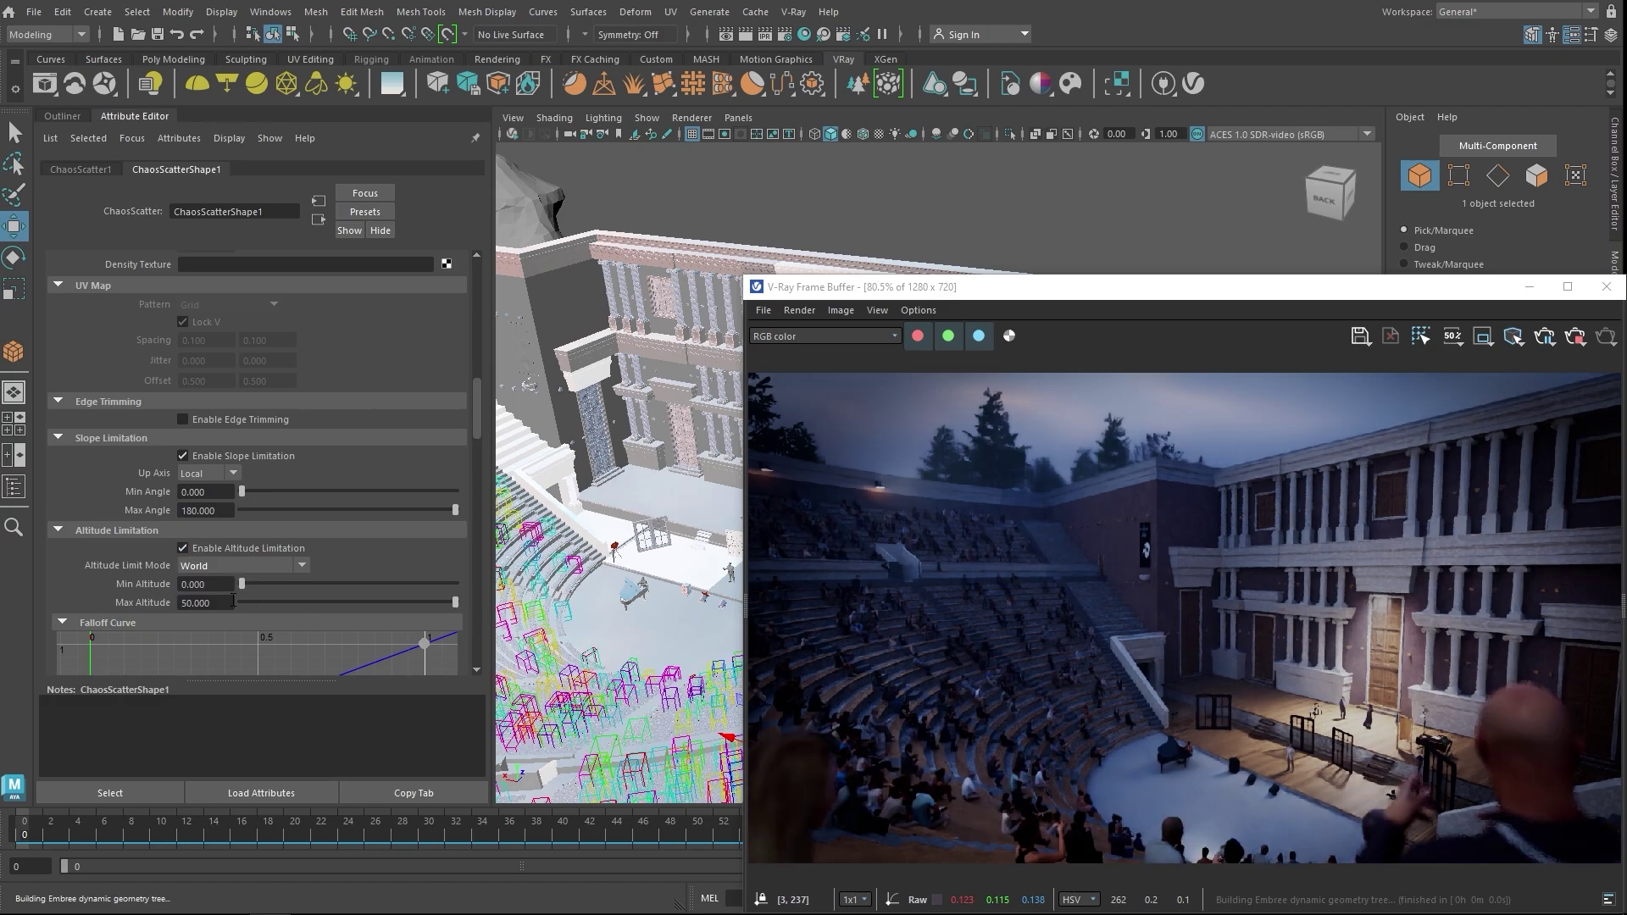
- Test the audience scatter's maximum altitude at about 11.55, and set it back to 50
drag(303, 608, 292, 607)
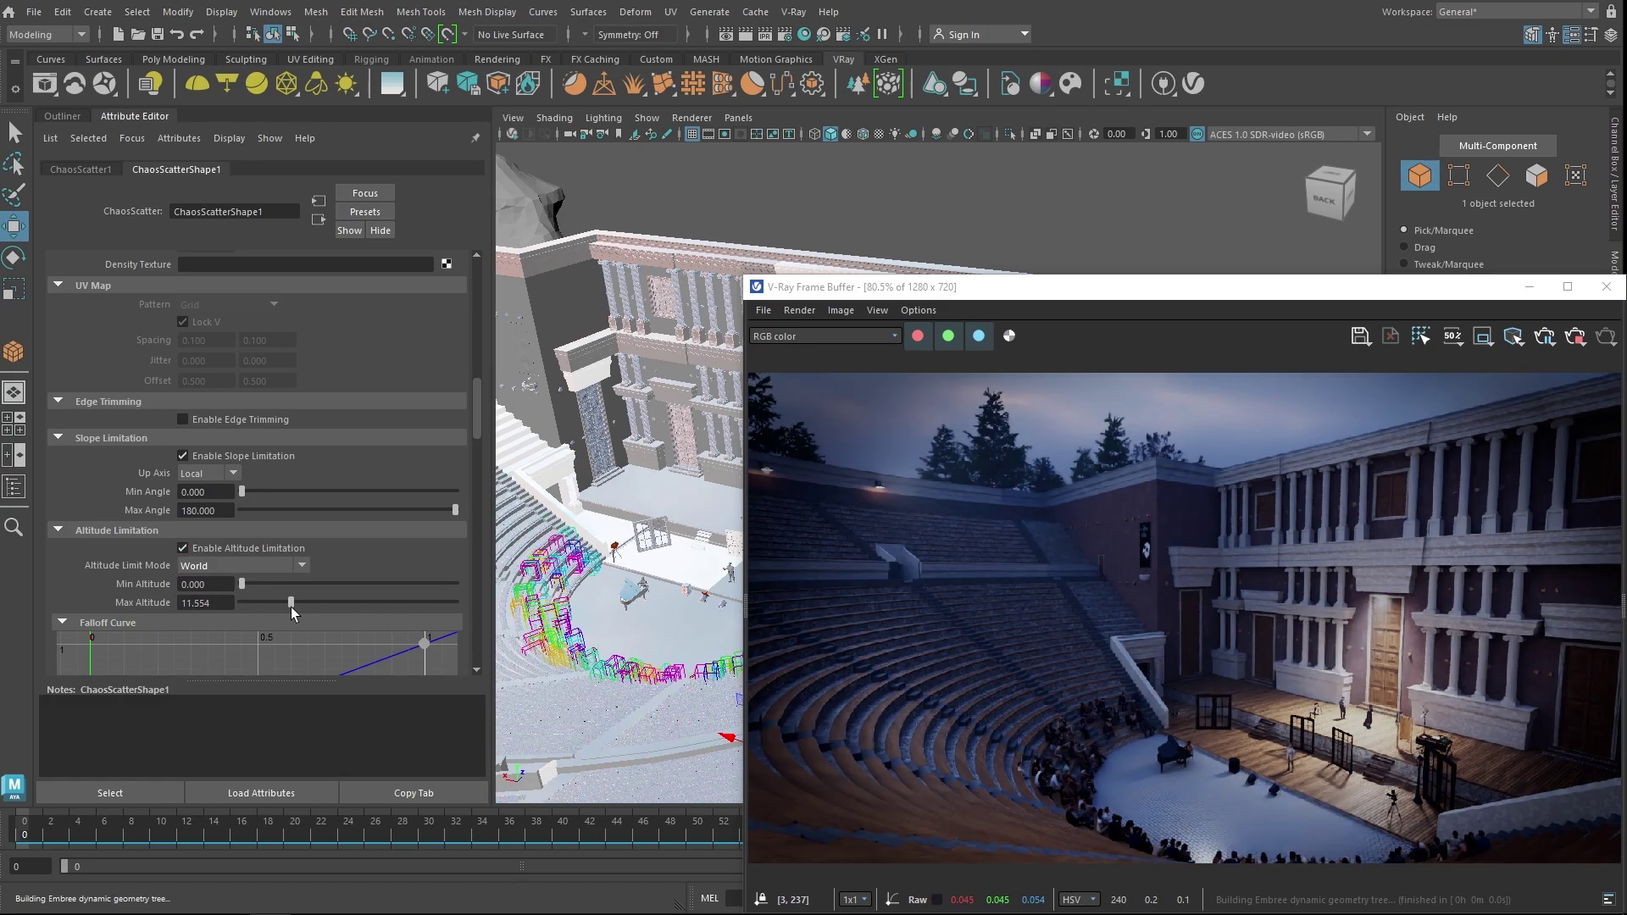
click(224, 607)
key(ctrl+a)
text(50)
key(Return)
- Reshape the altitude falloff curve with added points so it peaks at low altitude and falls off toward zero at the far end
scroll(149, 597, down, 3)
click(242, 543)
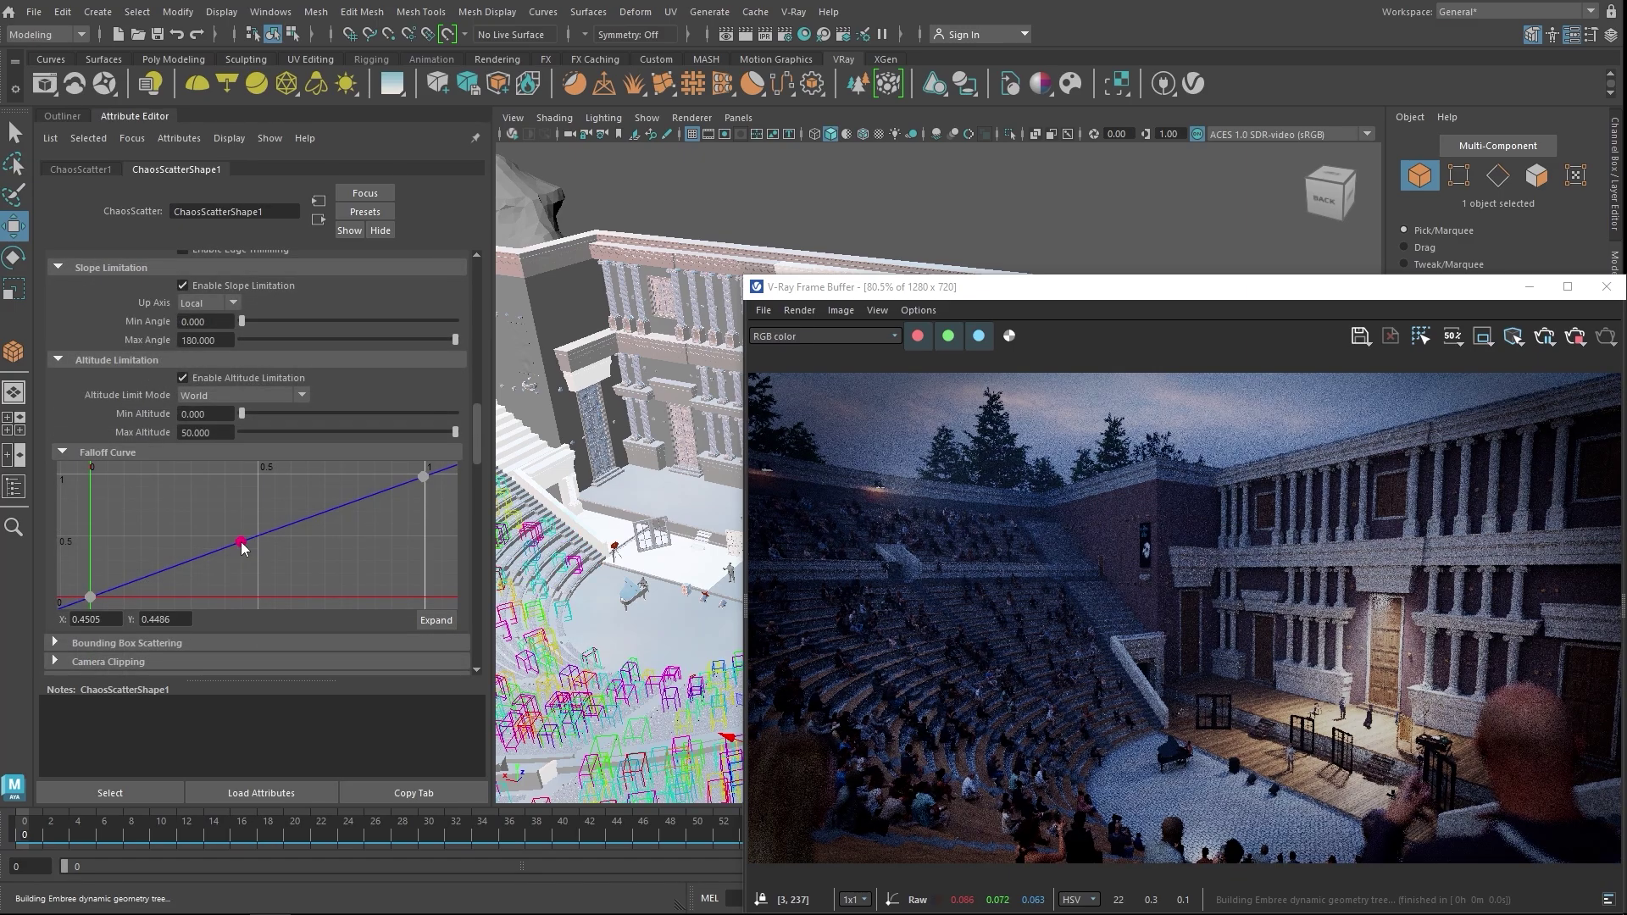
drag(173, 482, 165, 476)
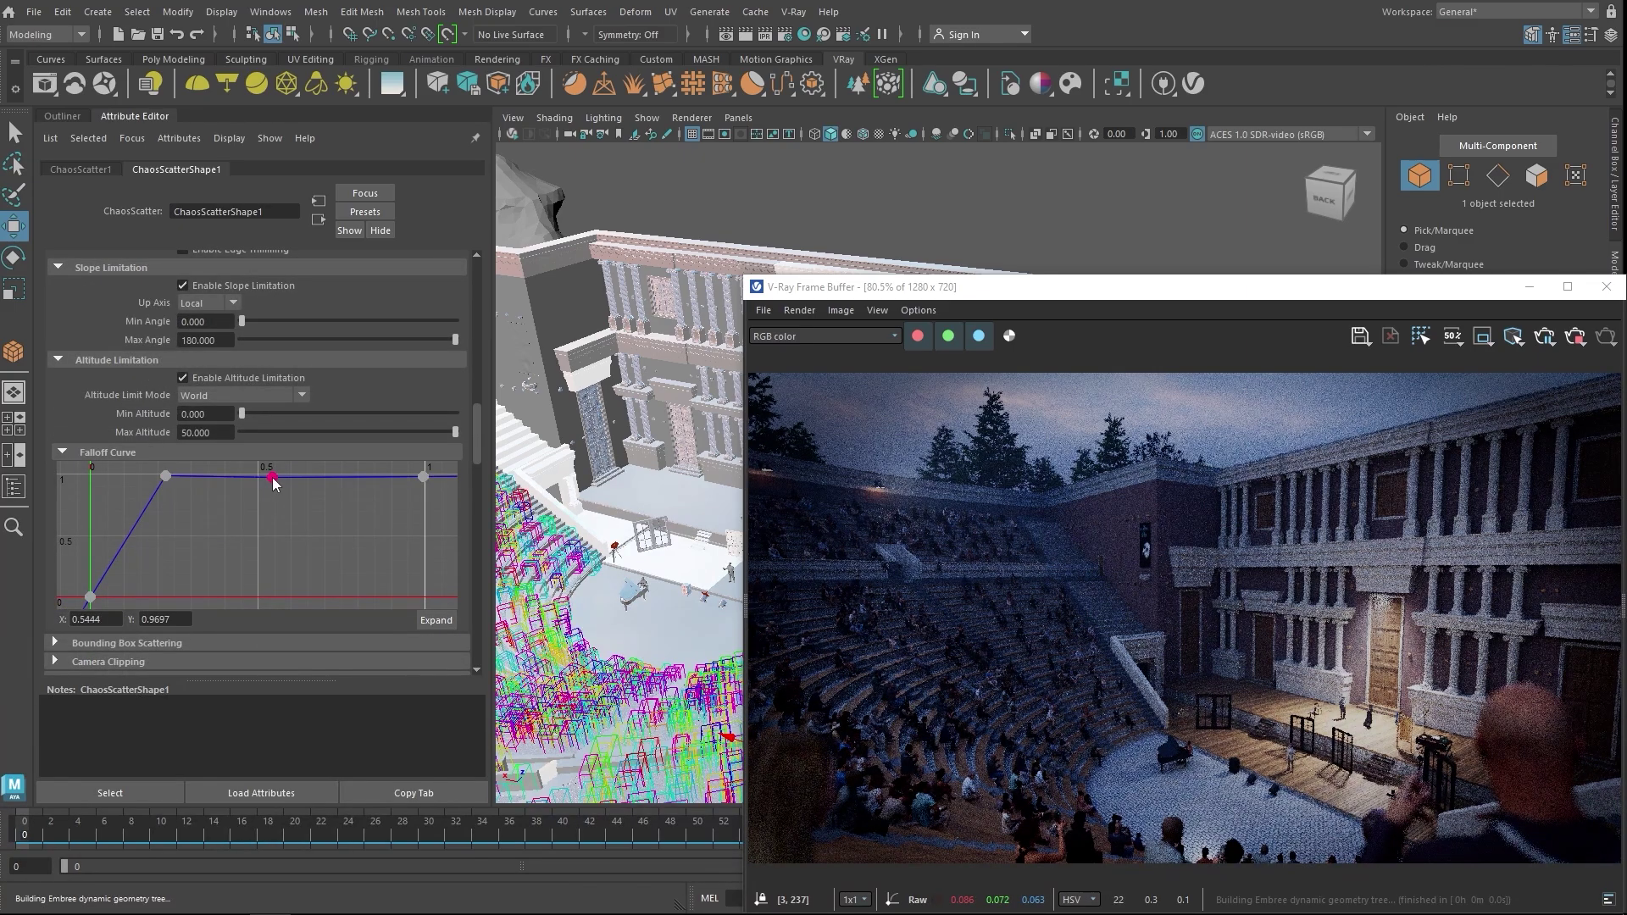
drag(227, 567, 224, 576)
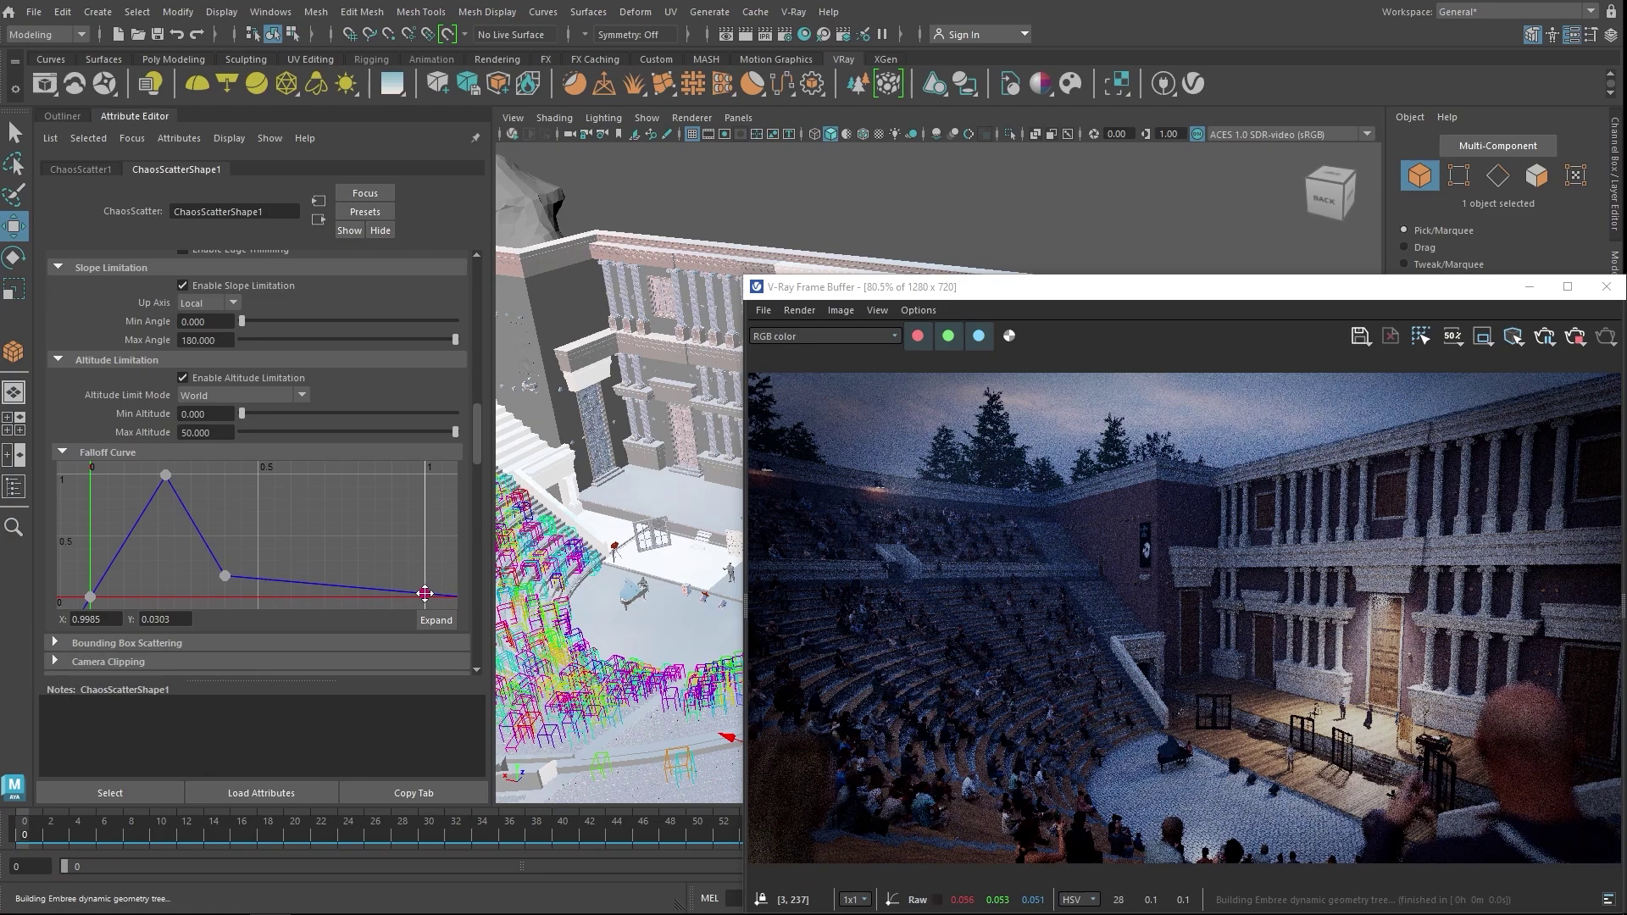